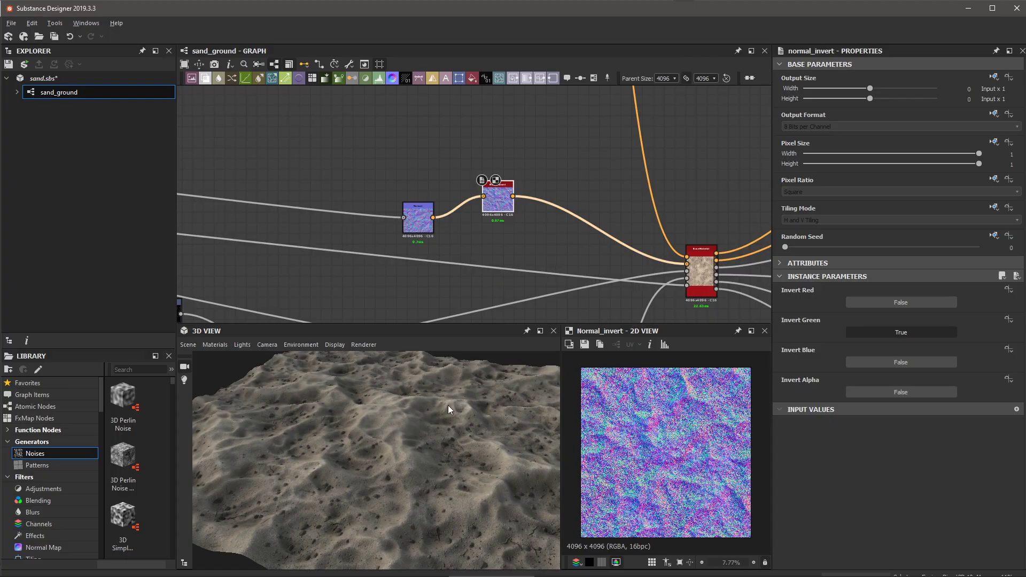
- Switch to Substance Designer and examine the sand_ground graph from the Height and Color frames through to the output nodes
left_click_drag(448, 405, 454, 497)
scroll(583, 200, "down", 3)
scroll(582, 200, "down", 5)
middle_click_drag(547, 194, 619, 219)
scroll(597, 245, "up", 3)
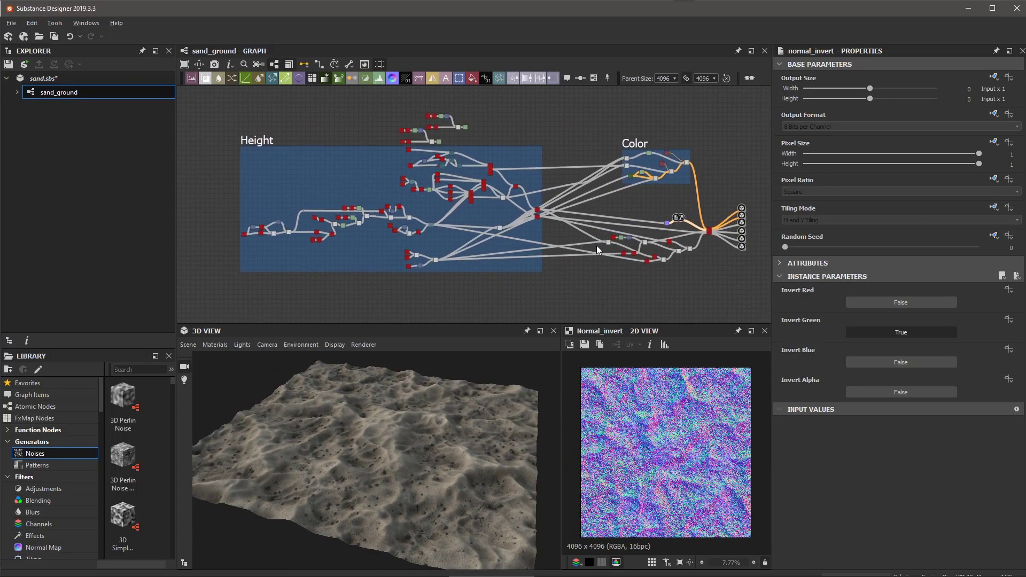
middle_click_drag(604, 256, 599, 249)
scroll(593, 256, "down", 1)
scroll(454, 503, "up", 3)
left_click_drag(454, 503, 423, 491)
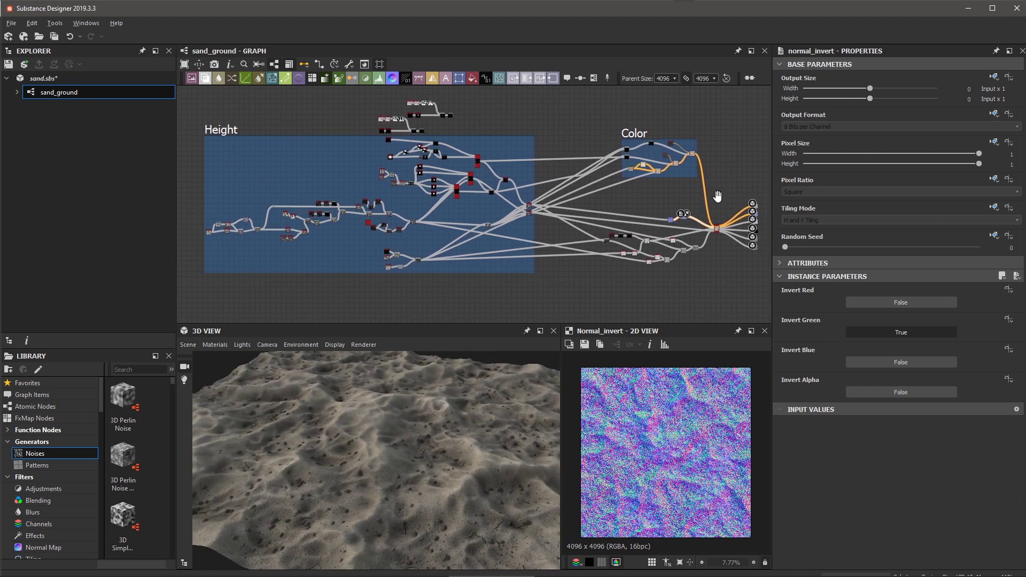
scroll(655, 259, "up", 3)
middle_click_drag(655, 258, 611, 170)
scroll(646, 188, "down", 1)
middle_click_drag(646, 189, 650, 212)
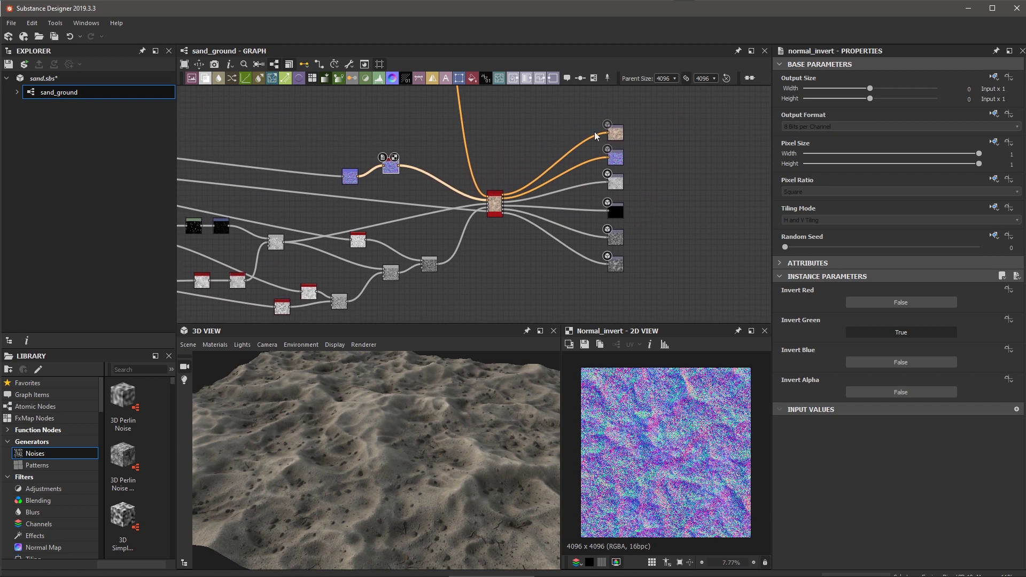
- Inspect the graph's output nodes, previewing the base color, normal and height maps in the 2D view
left_click_drag(667, 110, 616, 270)
scroll(675, 223, "up", 2)
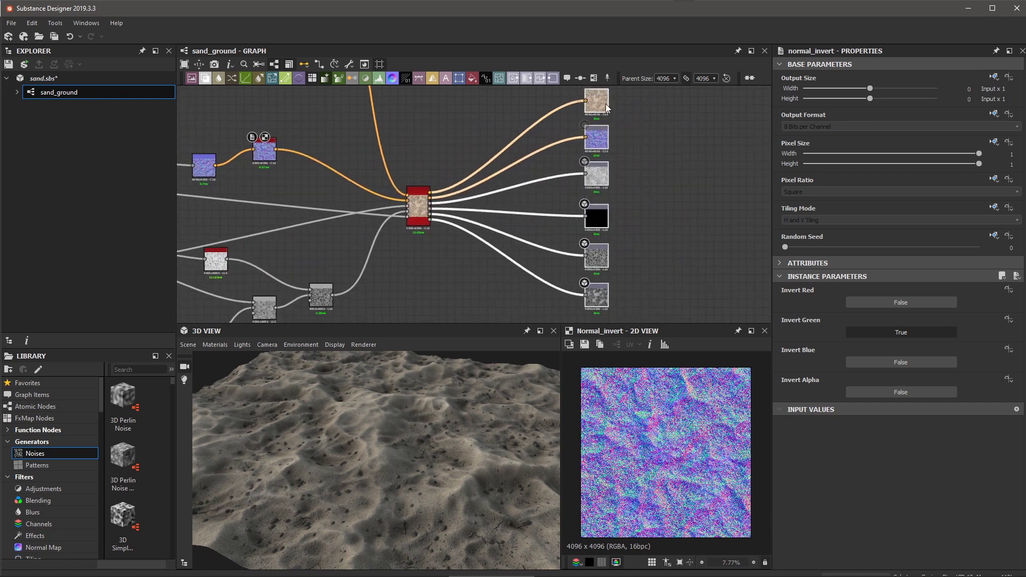
double_click(594, 101)
double_click(597, 137)
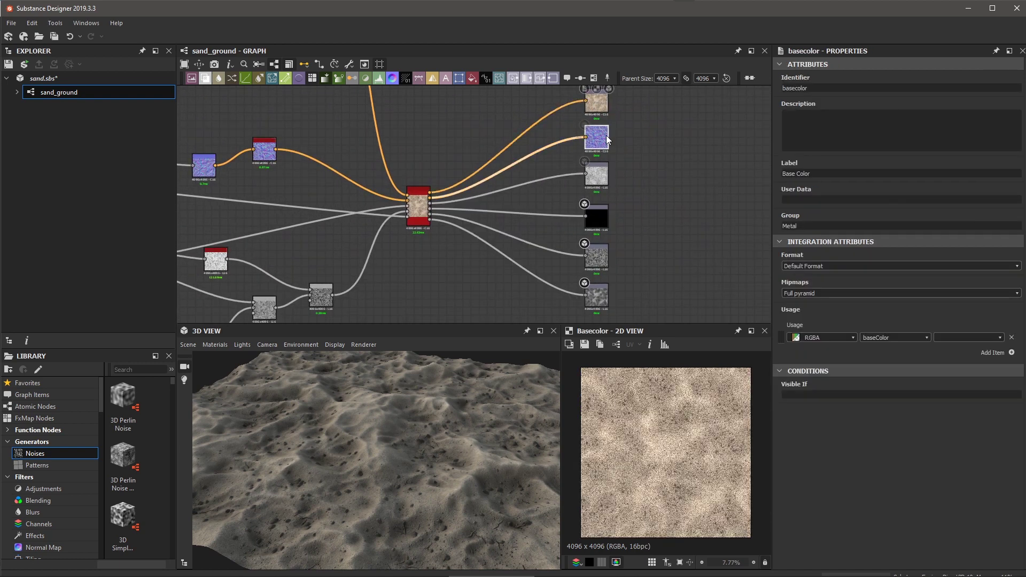
left_click(603, 256)
double_click(604, 296)
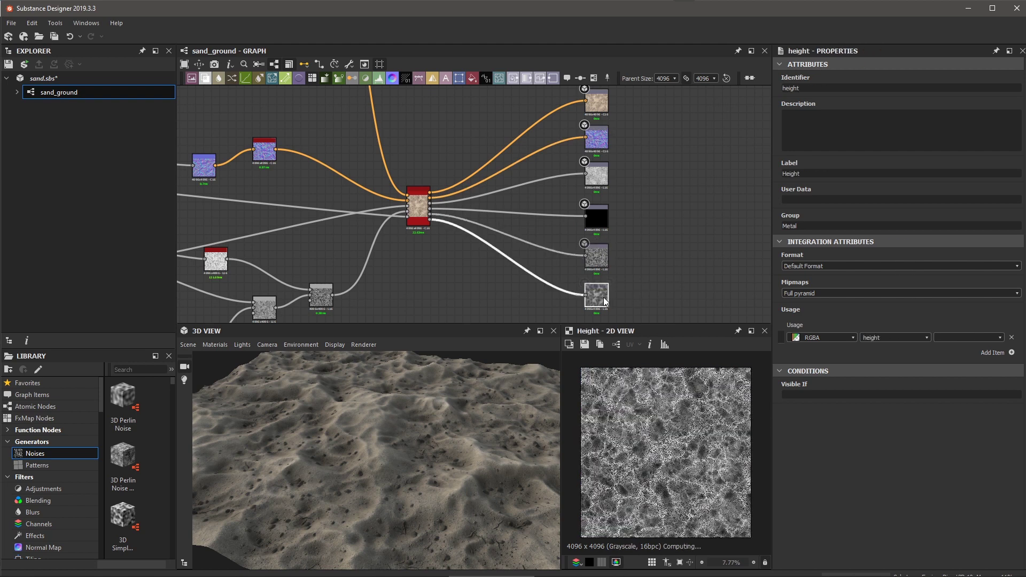
- Examine the output nodes together with the normal and occlusion nodes that feed them
middle_click_drag(654, 226, 682, 235)
scroll(681, 235, "down", 1)
left_click_drag(677, 107, 621, 292)
left_click_drag(623, 290, 668, 285)
left_click(566, 289)
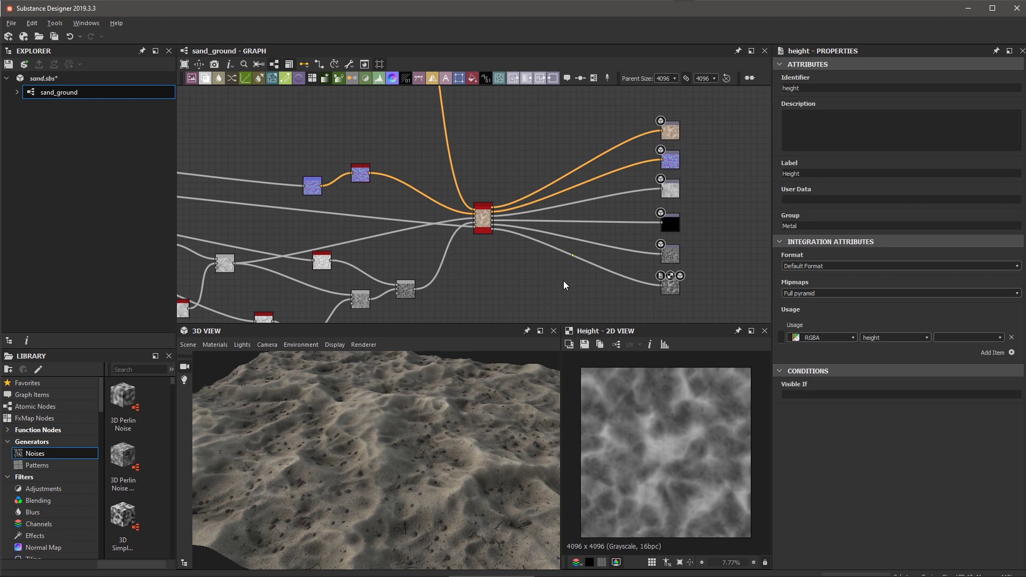
scroll(563, 281, "down", 1)
middle_click_drag(461, 211, 507, 197)
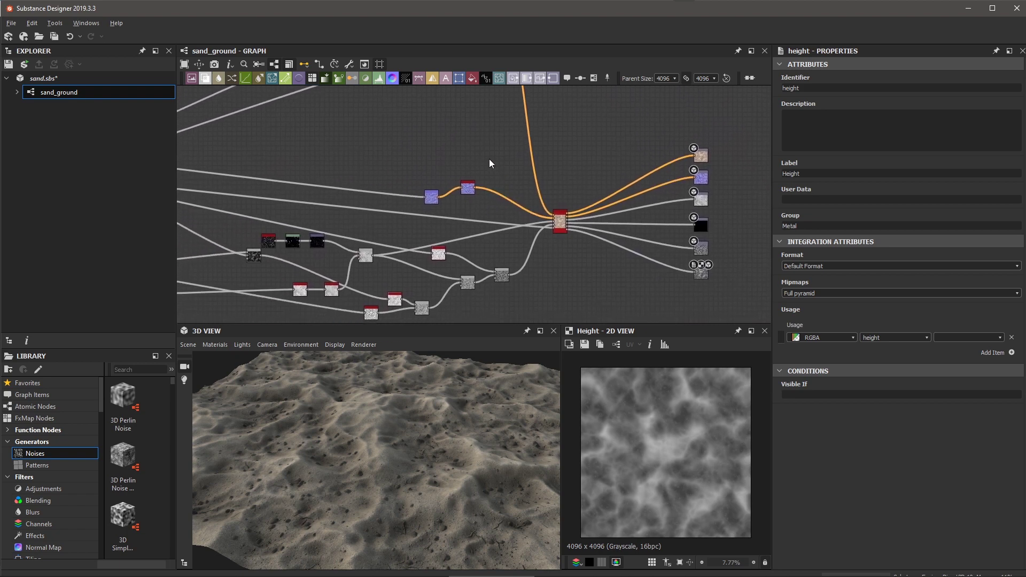
scroll(437, 145, "down", 1)
middle_click_drag(437, 145, 516, 163)
- Bring up the graph's Export Outputs settings and compare the Batch options with the From graph options
left_click(349, 64)
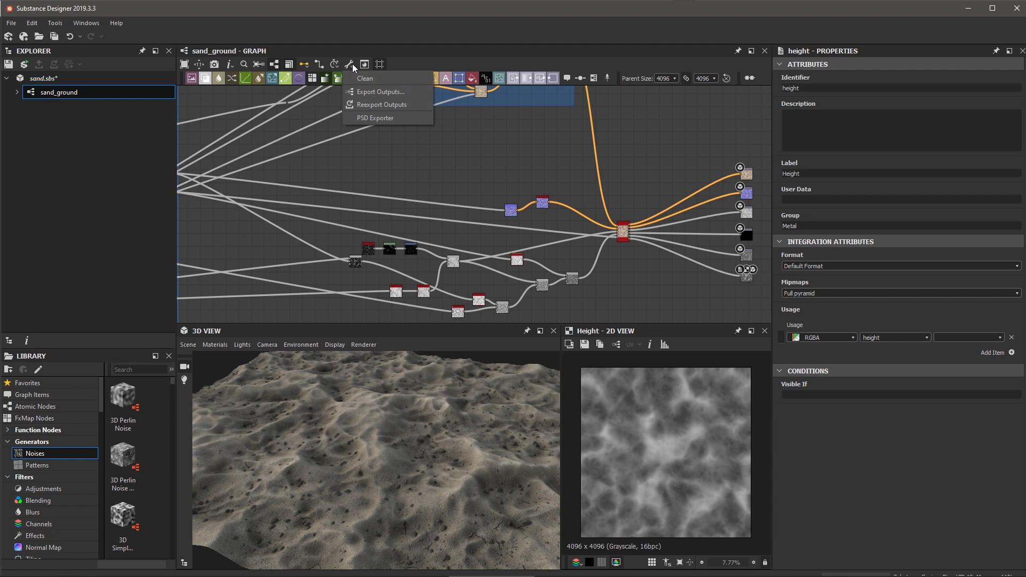
left_click(372, 94)
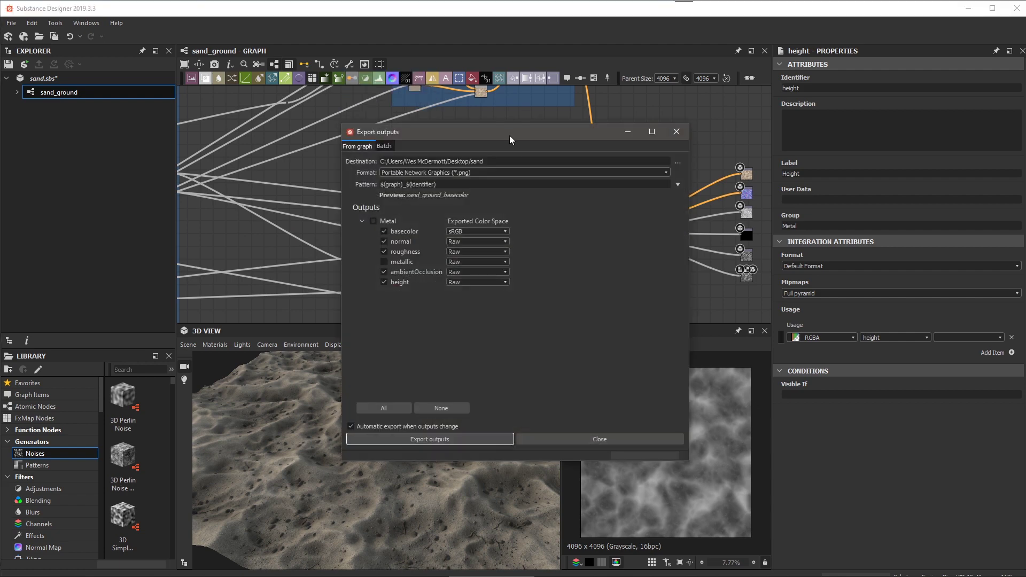
left_click_drag(509, 135, 641, 162)
left_click(517, 175)
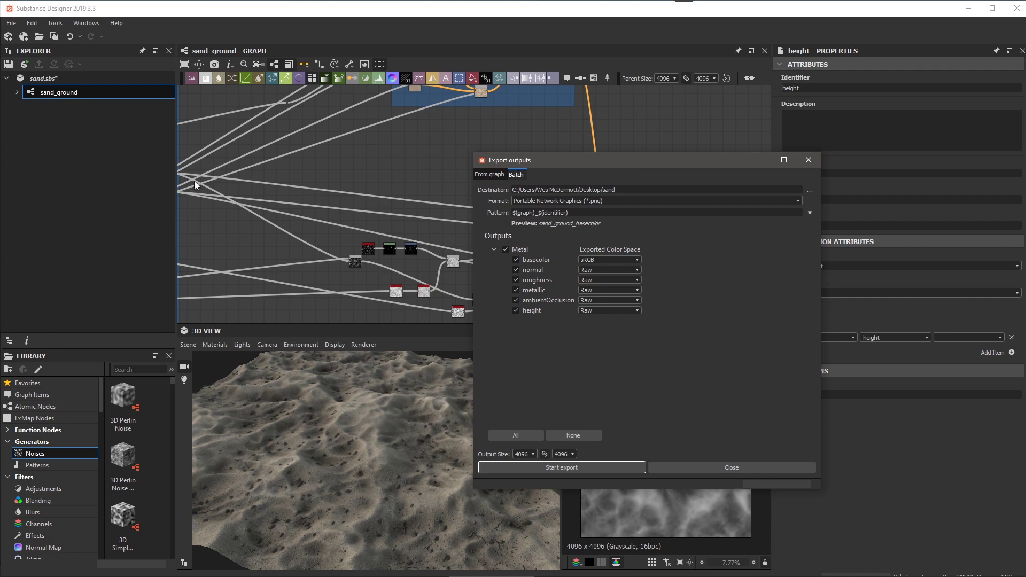
left_click(497, 174)
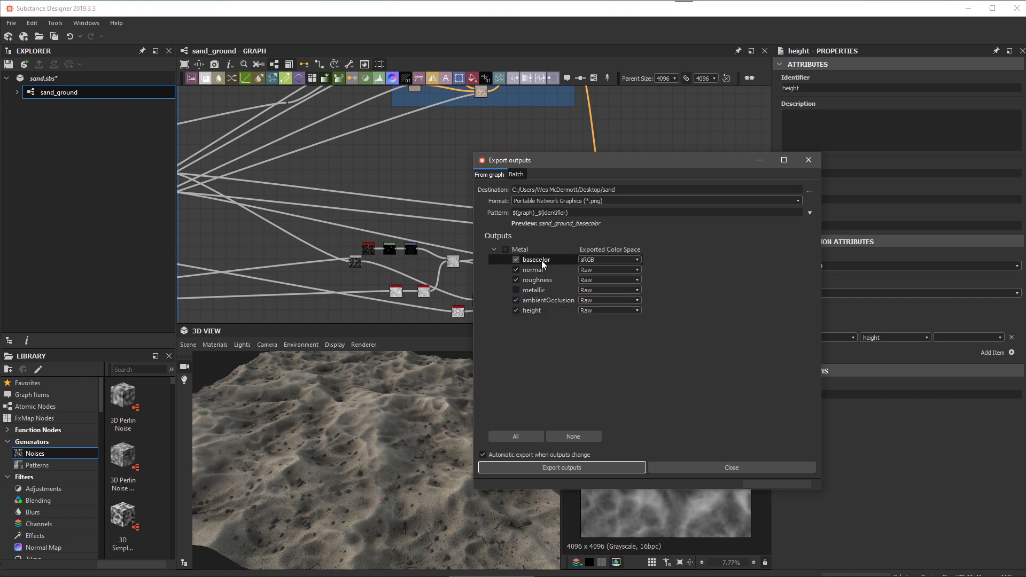
- Export the basecolor, normal, roughness, ambientOcclusion and height outputs as PNG files to the sand folder and close the export dialog
left_click(562, 467)
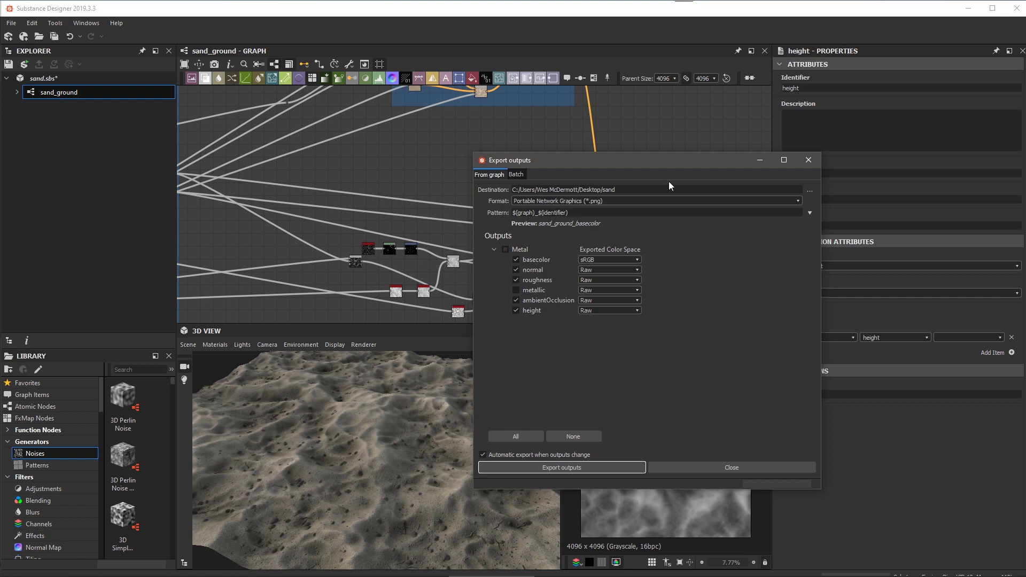
left_click_drag(661, 166, 787, 127)
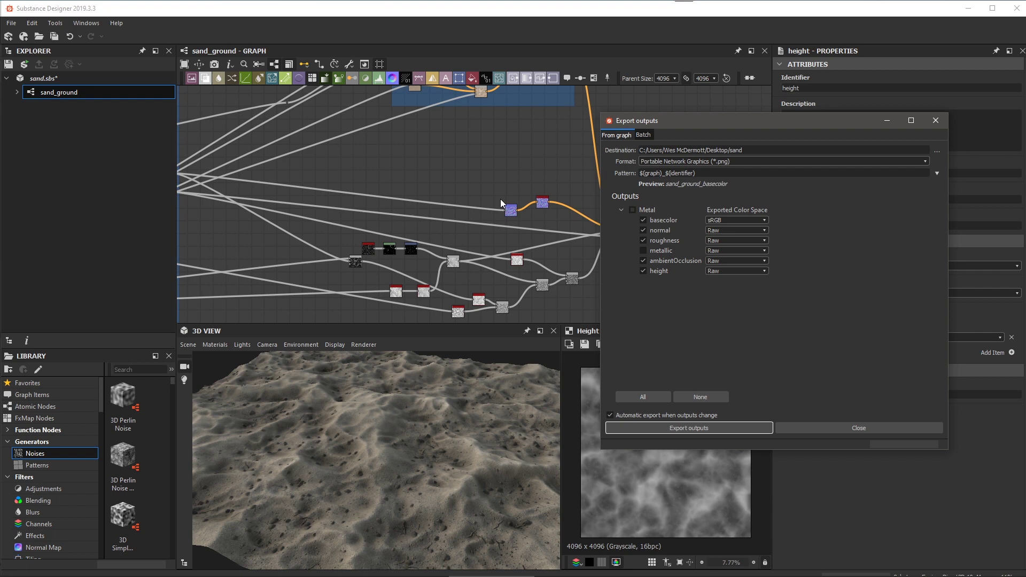
left_click(684, 427)
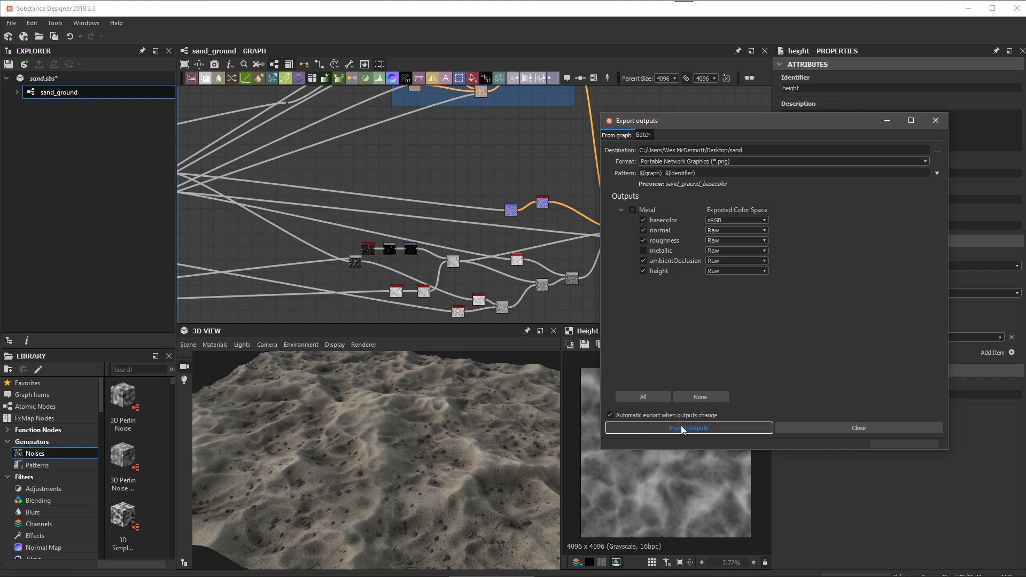
left_click(833, 425)
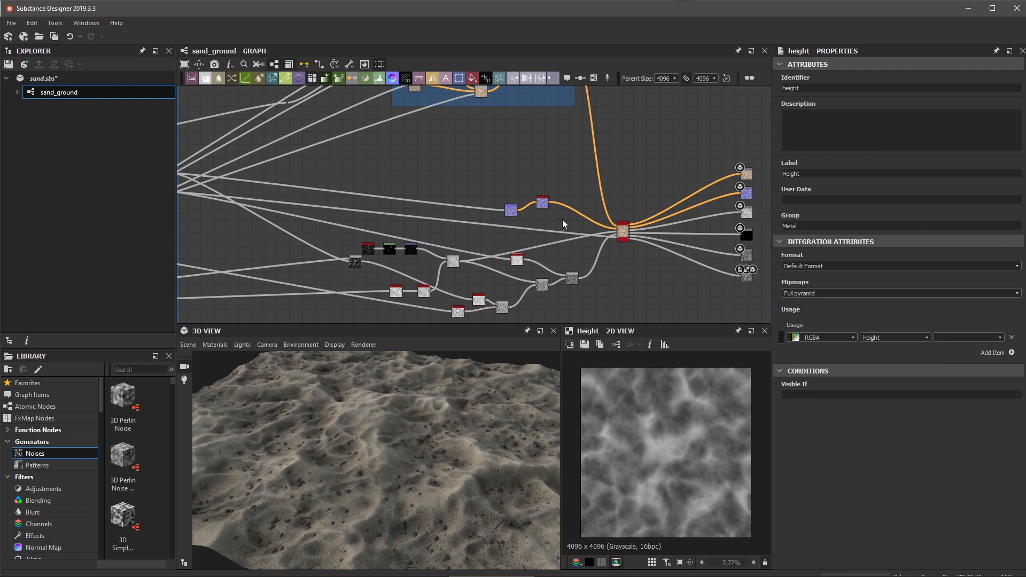
- Check which shader definition the 3D view's Default material uses, without changing it
left_click_drag(403, 421, 405, 438)
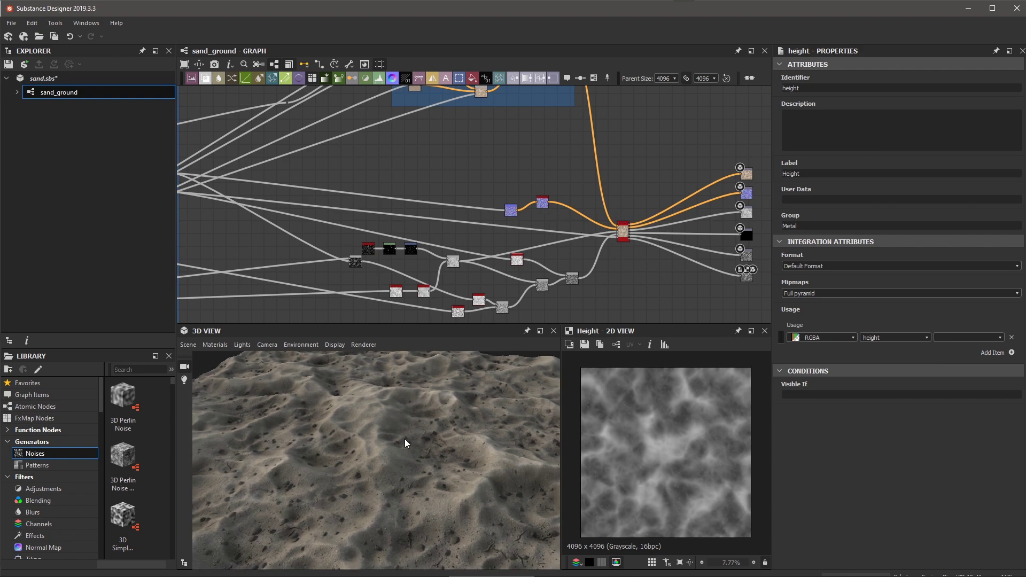
left_click(214, 345)
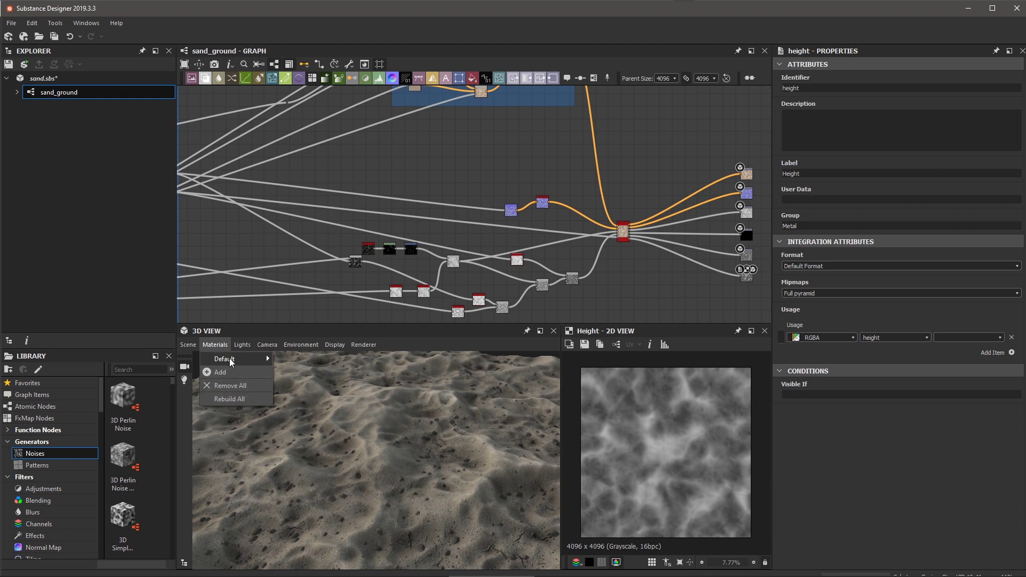
mouse_move(229, 358)
mouse_move(302, 380)
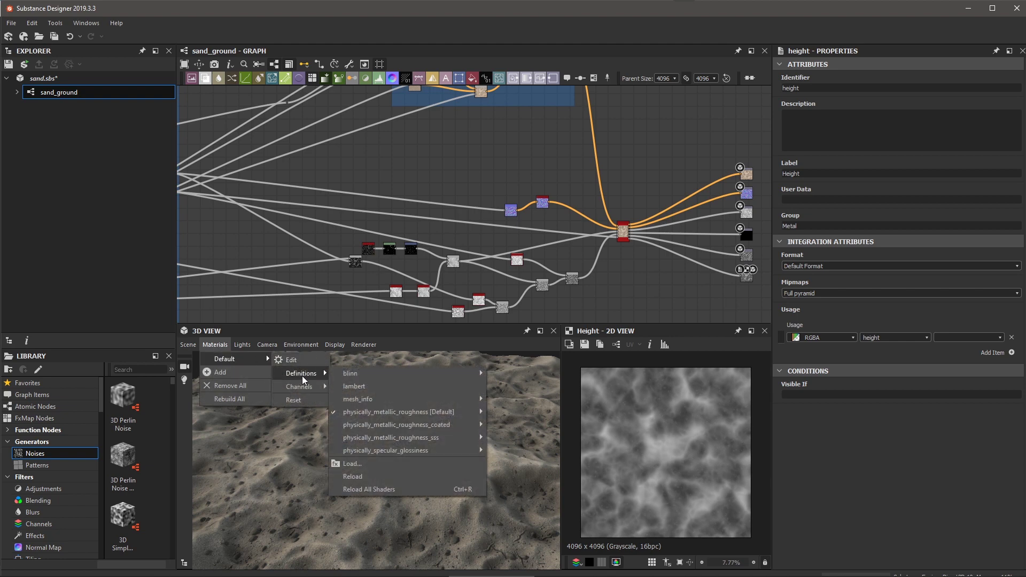
left_click(478, 222)
- Preview the Normal node's map in the 2D view and inspect it up close
scroll(528, 193, "up", 4)
scroll(529, 215, "up", 3)
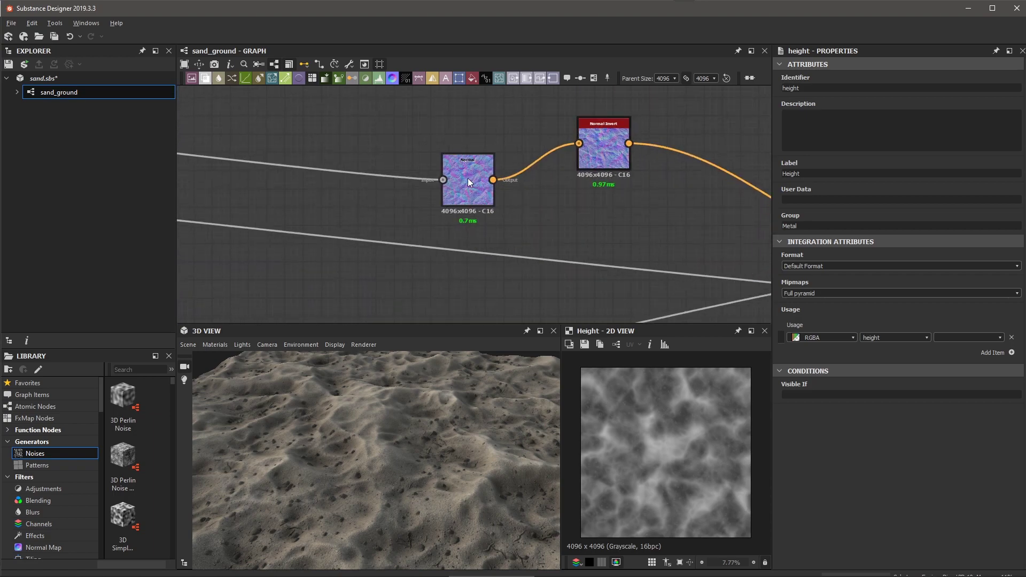
double_click(467, 178)
scroll(688, 515, "up", 4)
scroll(687, 514, "down", 4)
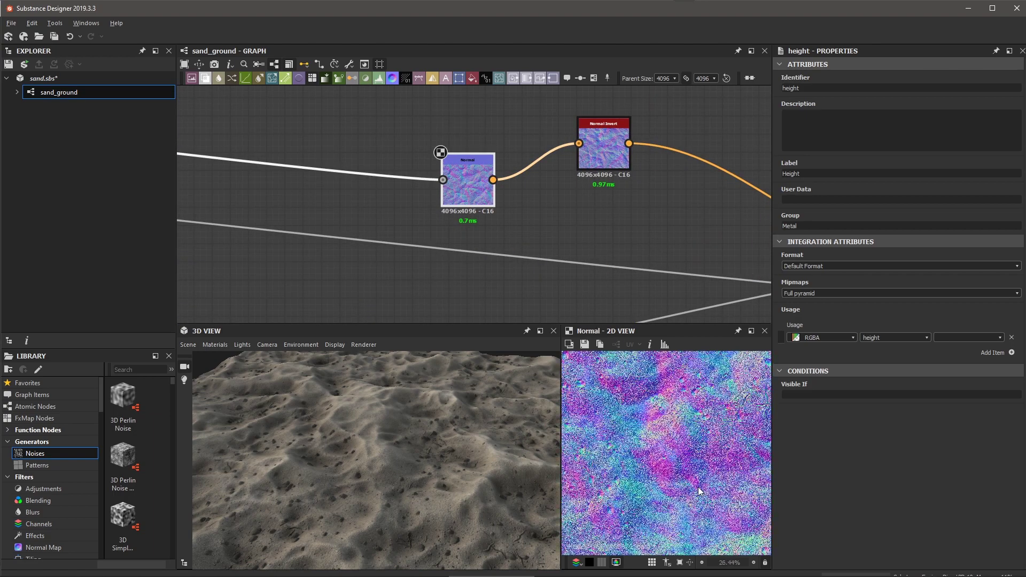
scroll(515, 190, "down", 2)
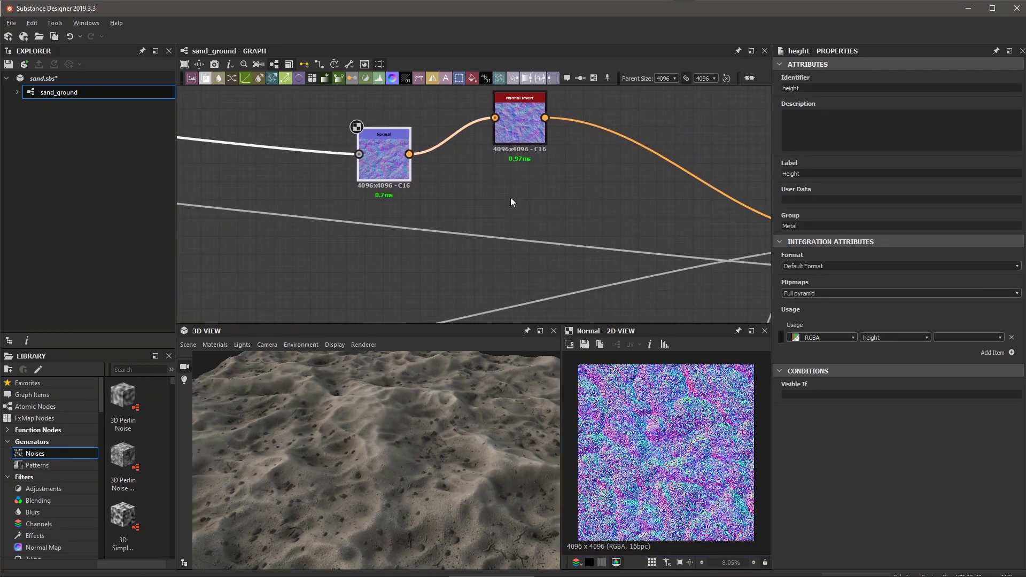
- Move the Normal Invert node level with the Normal node
left_click_drag(511, 127, 512, 155)
scroll(528, 158, "up", 2)
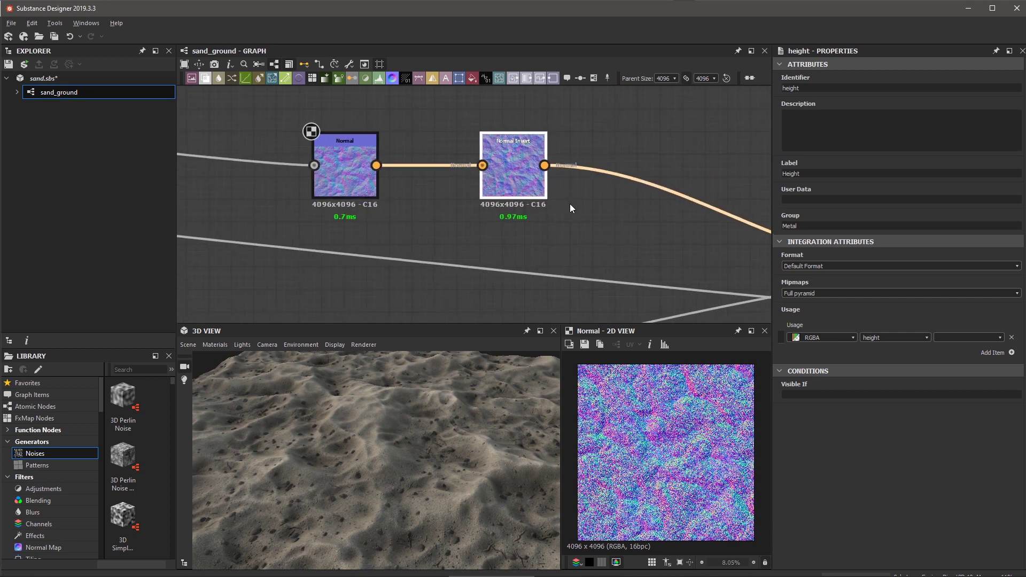
middle_click_drag(591, 219, 577, 202)
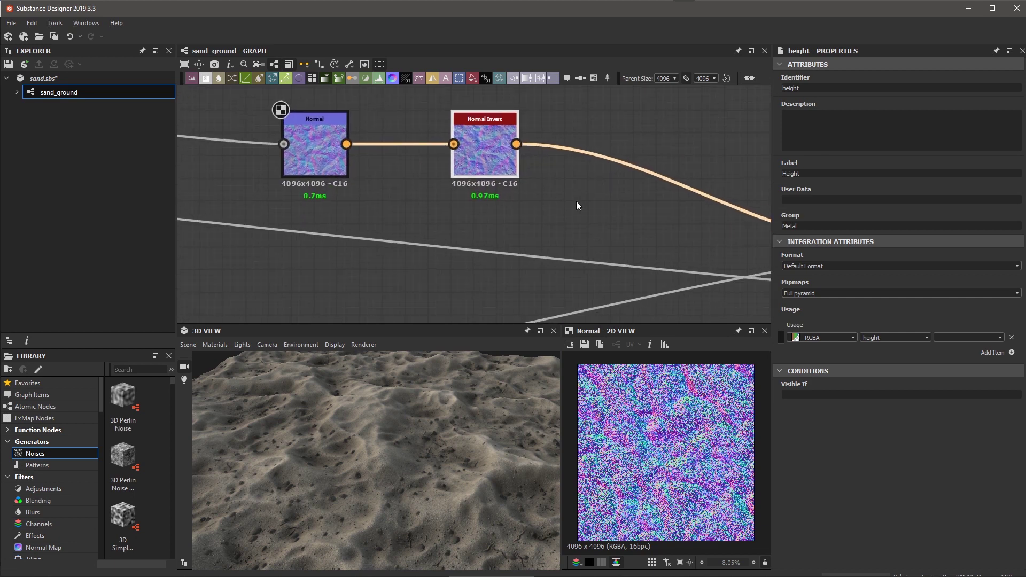
key("space")
key("Escape")
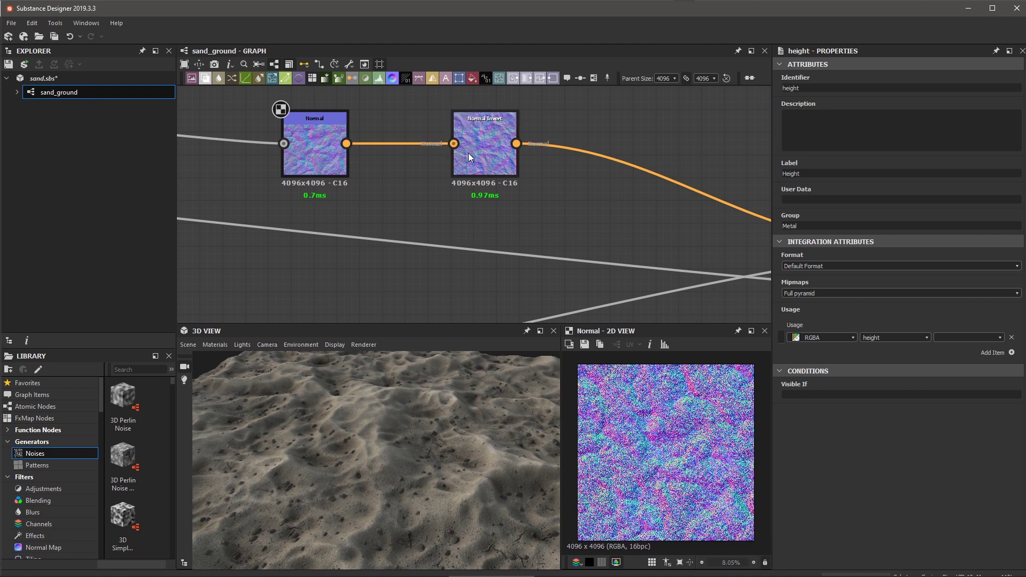
- Show the Normal Invert node's parameters and move the node slightly above the Normal node's level
left_click(504, 169)
scroll(528, 181, "up", 1)
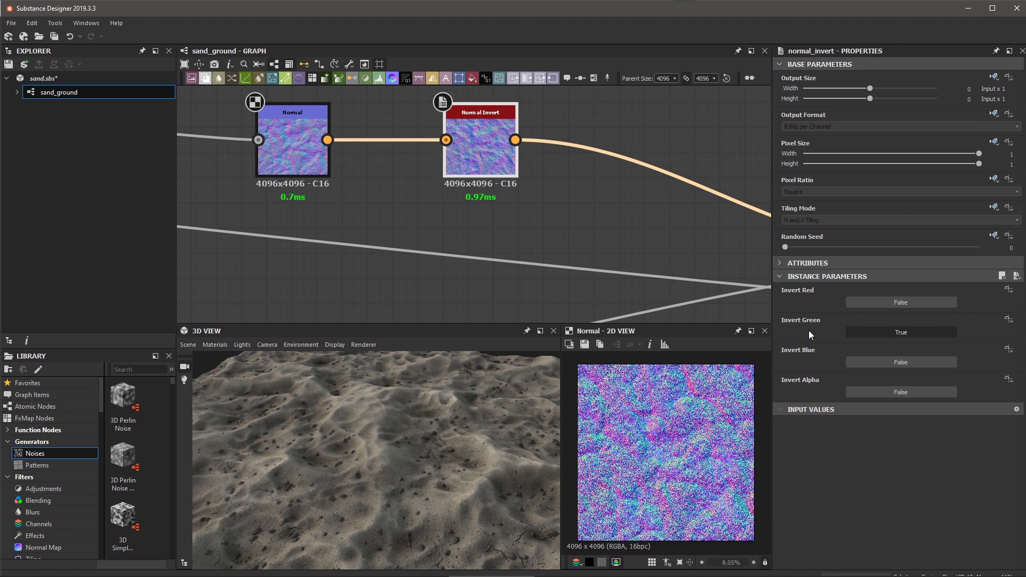
middle_click_drag(591, 229, 580, 238)
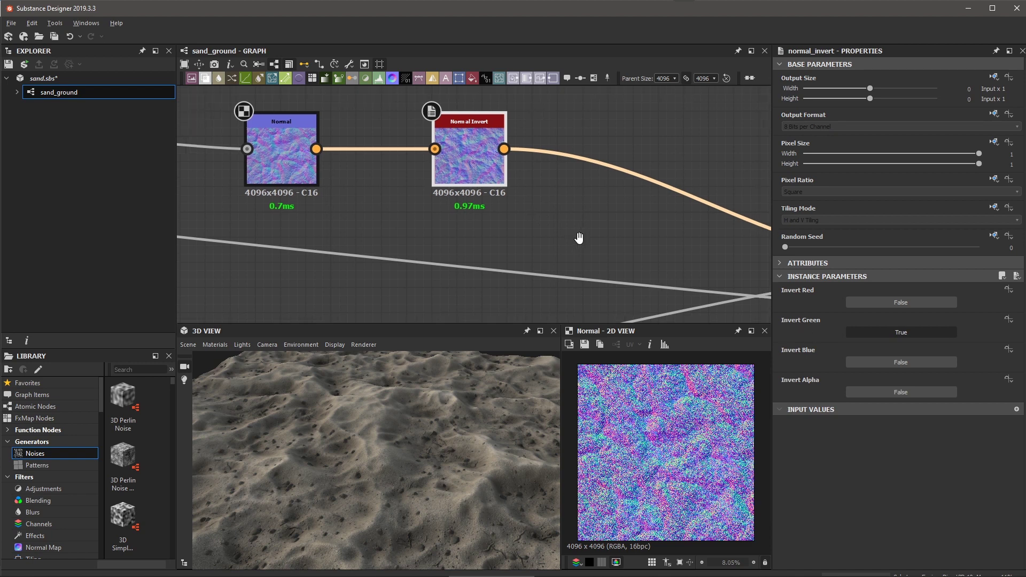
scroll(579, 238, "down", 1)
left_click_drag(484, 179, 484, 149)
scroll(561, 211, "down", 1)
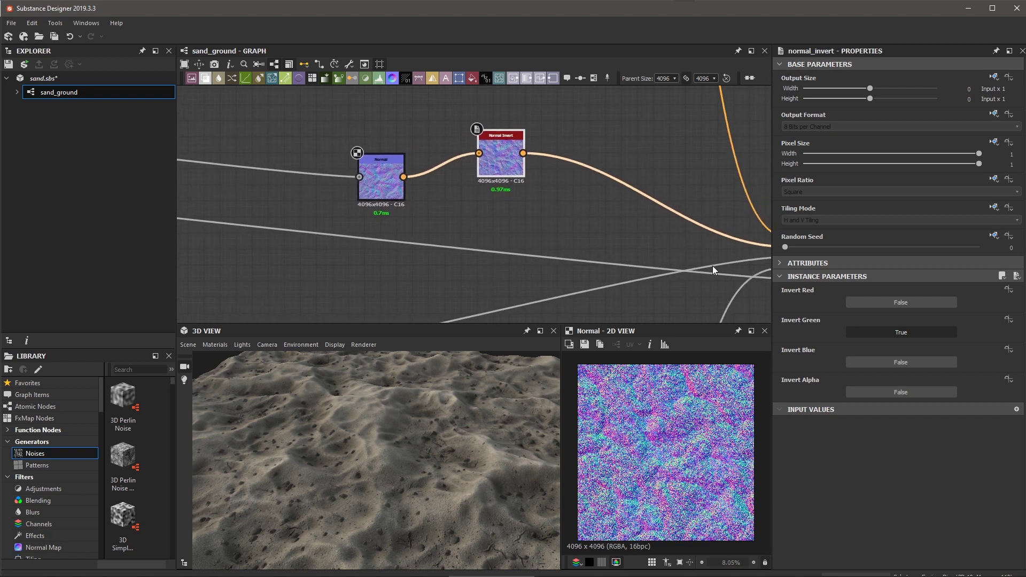
- Set Invert Green to False on the Normal Invert node, compare the relief in the 3D view, and set it back to True
left_click(869, 333)
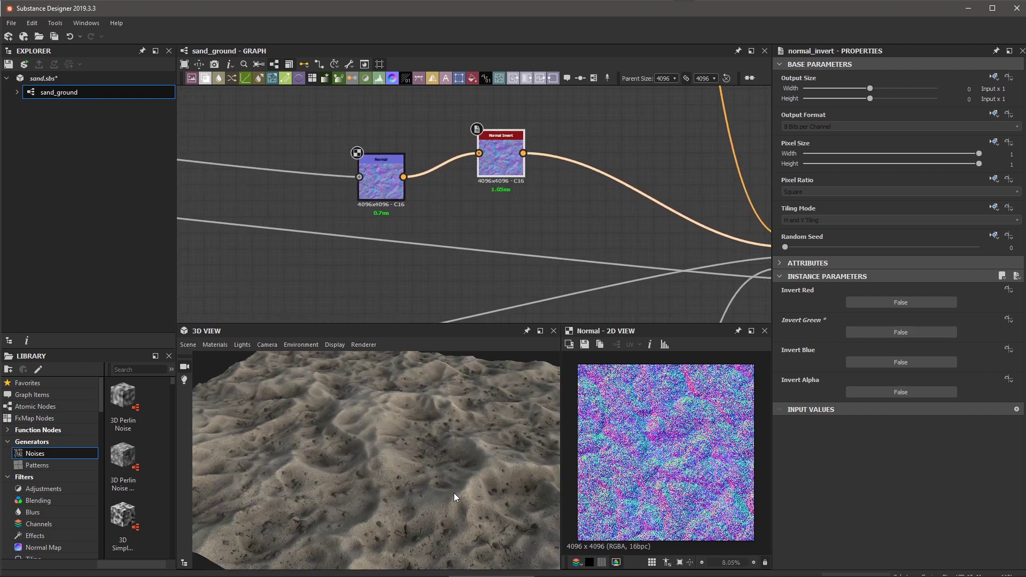
left_click_drag(460, 485, 427, 485)
left_click_drag(506, 177, 488, 163)
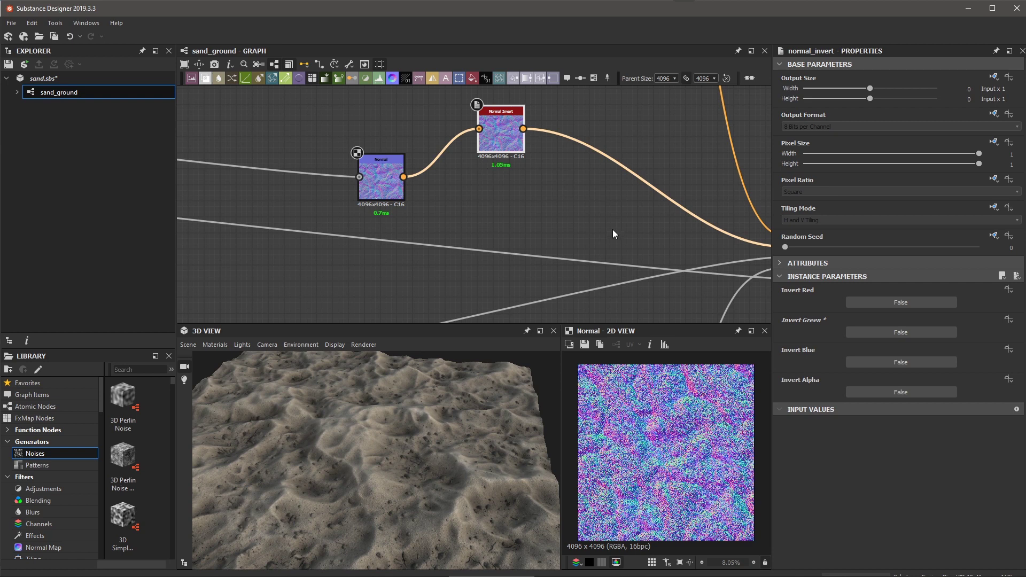
left_click(876, 332)
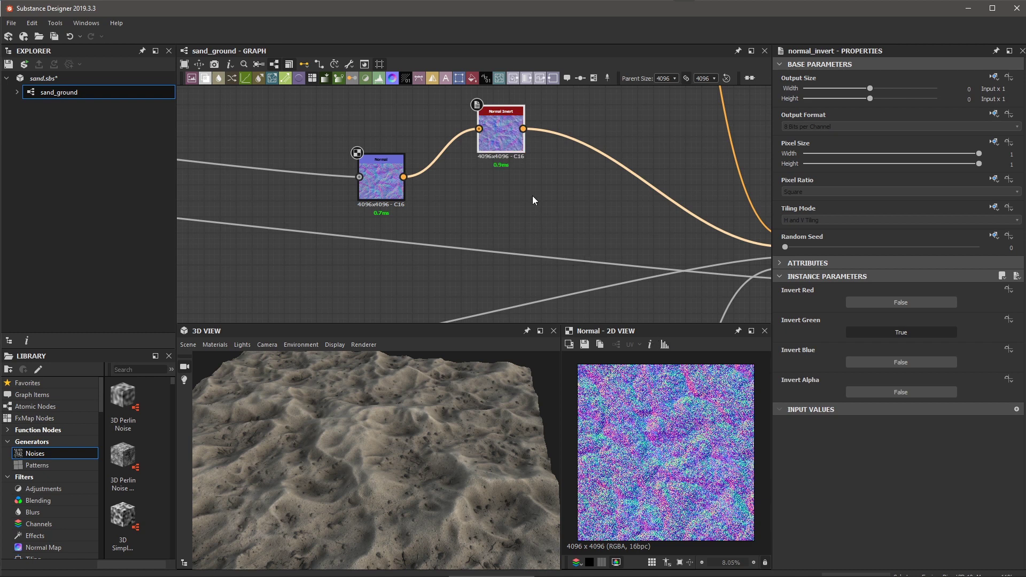
scroll(532, 201, "down", 1)
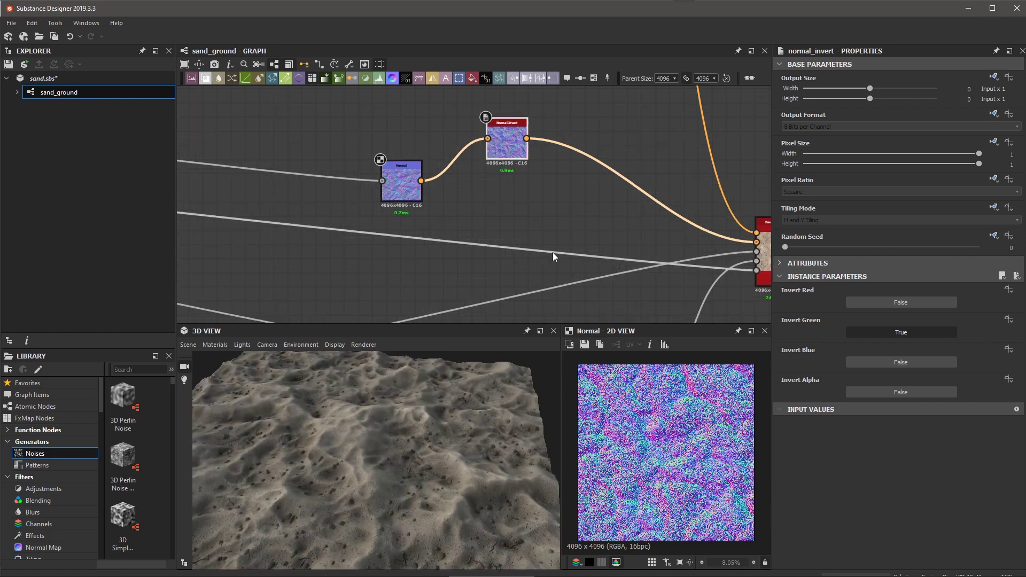
scroll(596, 253, "down", 4)
middle_click_drag(596, 253, 579, 198)
scroll(591, 220, "down", 2)
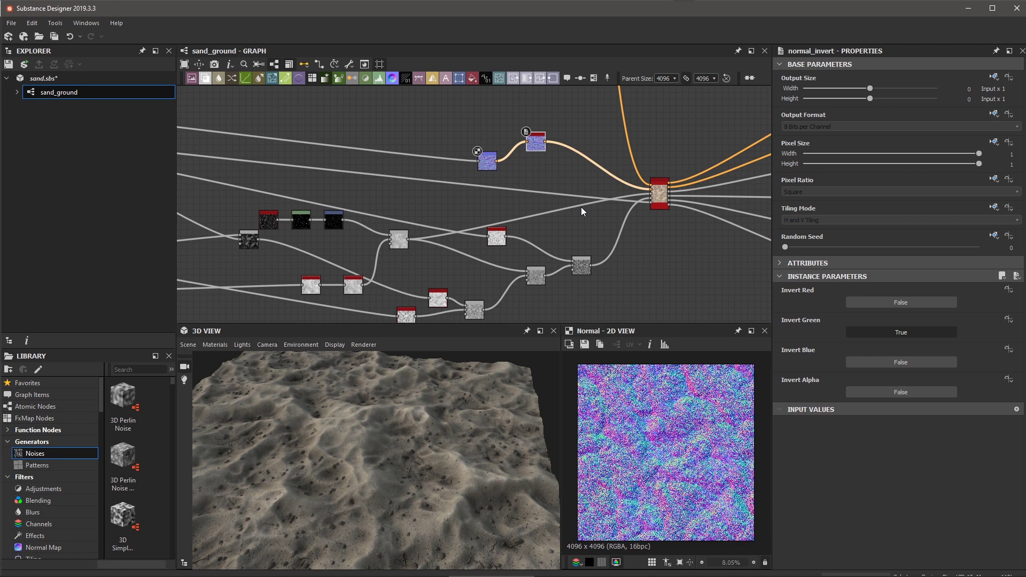
- Switch to Blender, show the World shader nodes, and shift the corsica_beach.exr node slightly toward the Background node
key("alt+Tab")
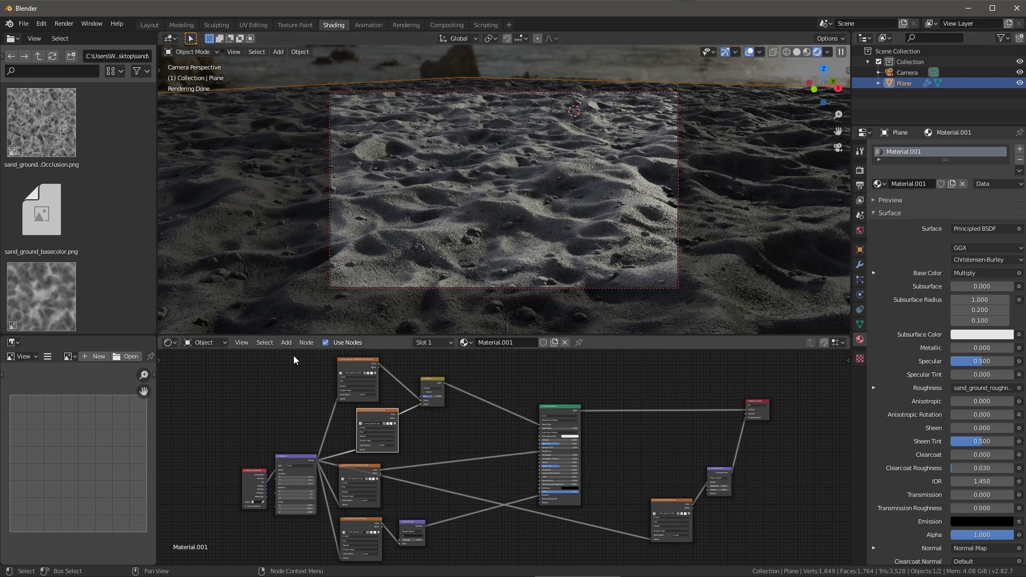
left_click(204, 343)
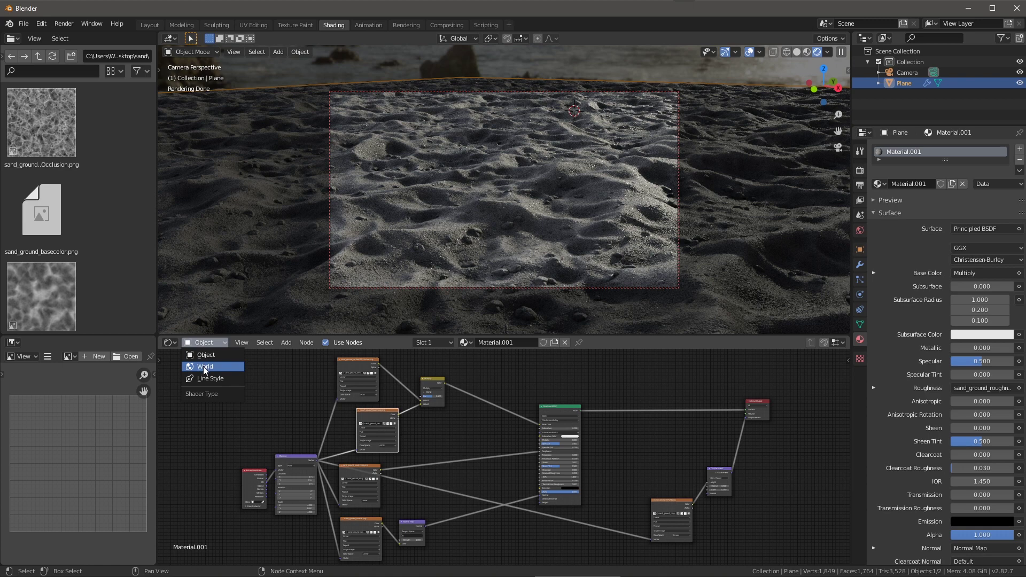
left_click(204, 367)
middle_click_drag(454, 456, 567, 490, "ctrl")
scroll(531, 394, "up", 3)
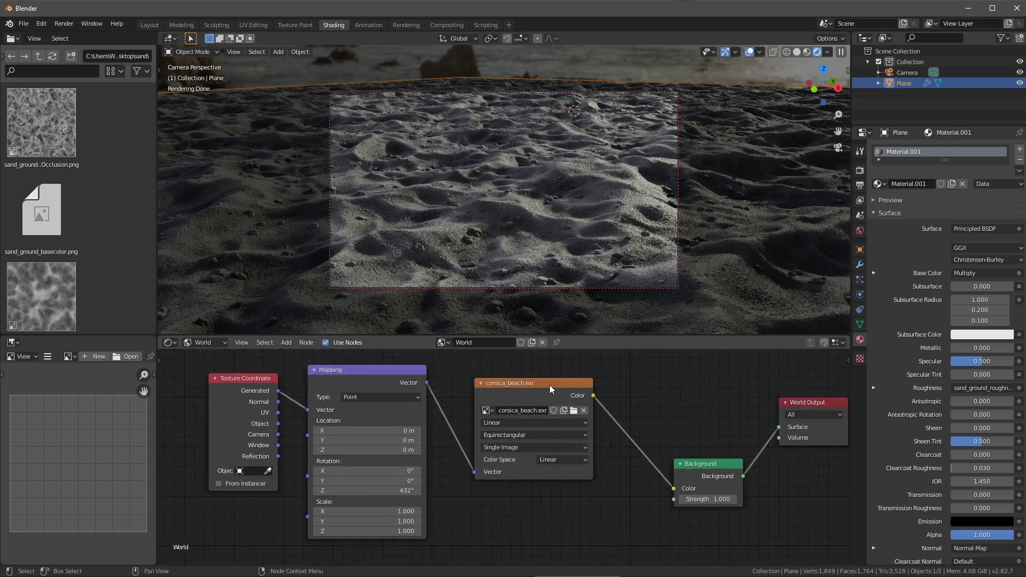
left_click_drag(550, 384, 557, 386)
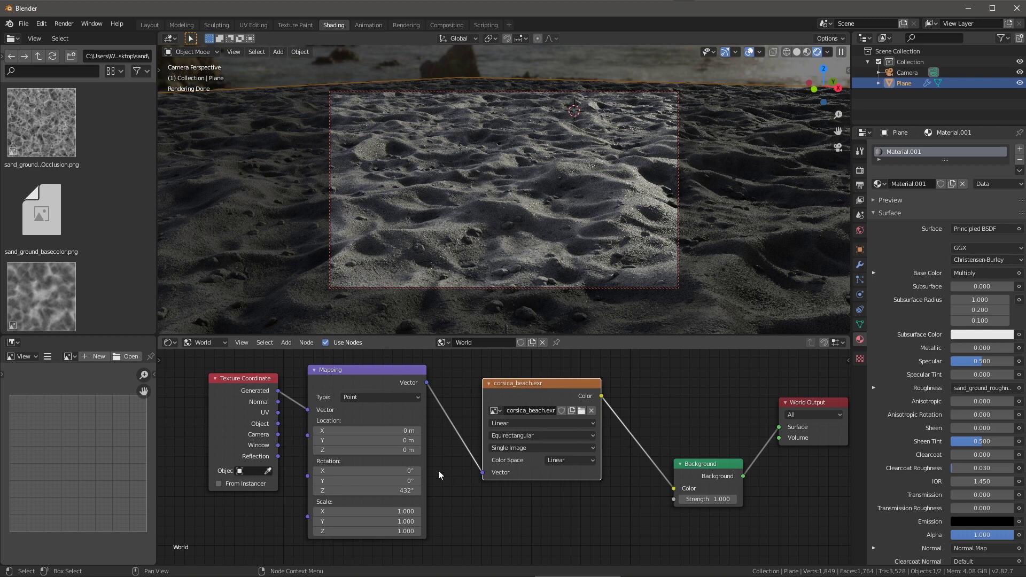
scroll(549, 495, "down", 2)
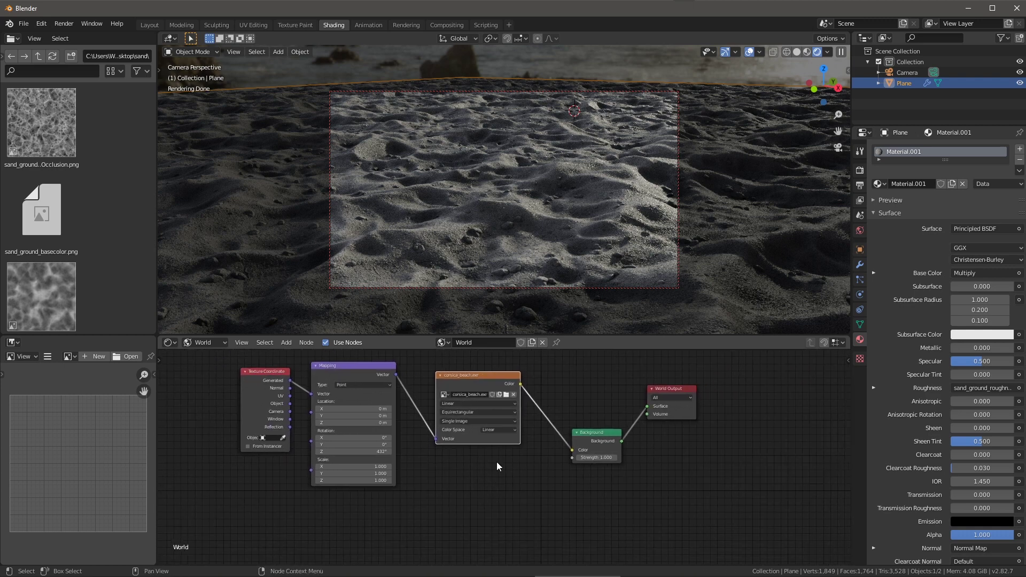
- Look up the Node Wrangler add-on in the preferences and close them
left_click(41, 24)
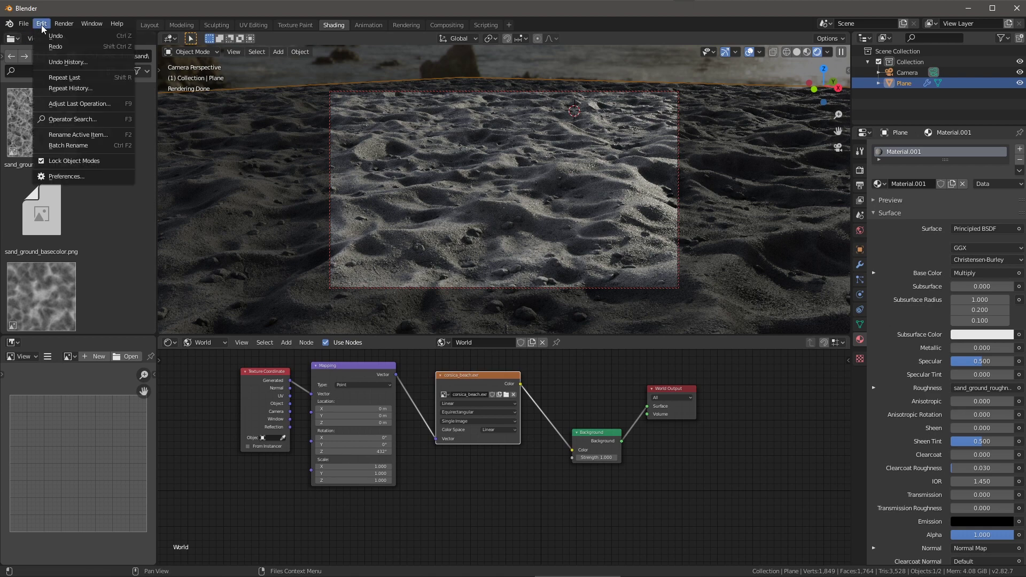
left_click(58, 177)
left_click_drag(234, 46, 365, 77)
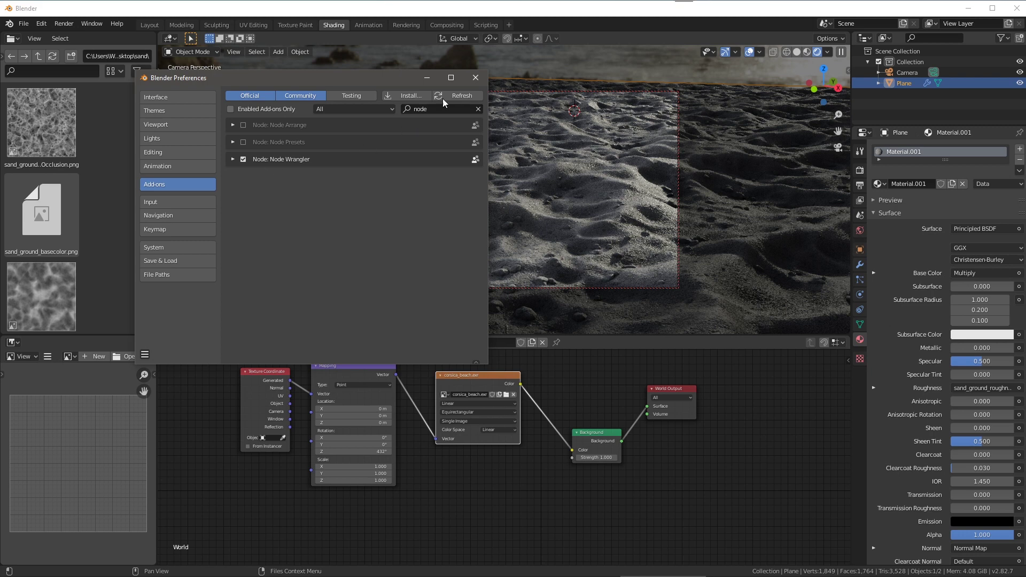
left_click(475, 78)
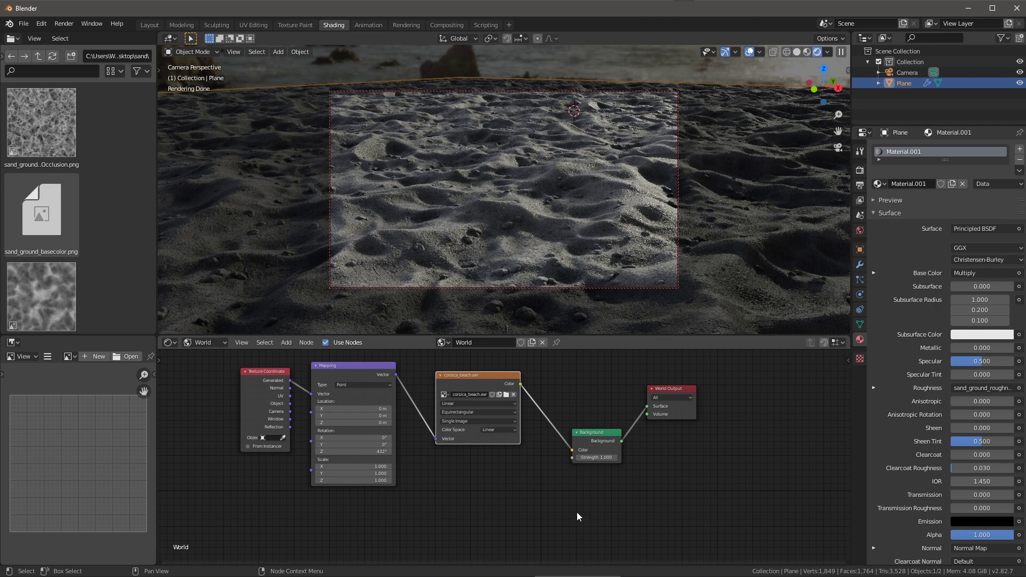
- Try generating an Environment Texture with Mapping and Texture Coordinate nodes from the Background node with Node Wrangler, and remove the added nodes
middle_click_drag(559, 494, 636, 450)
left_click(662, 382)
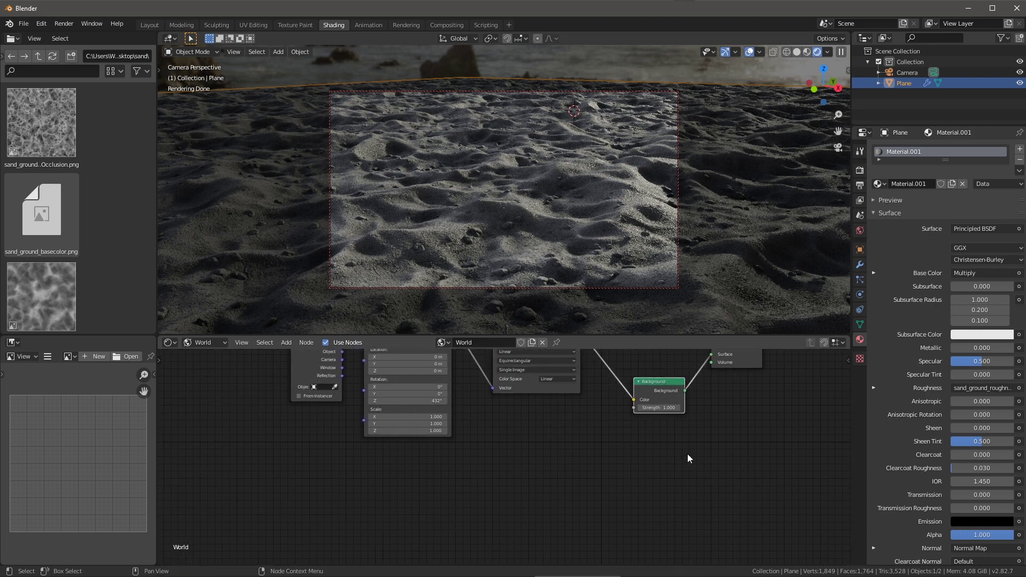
key("ctrl+t")
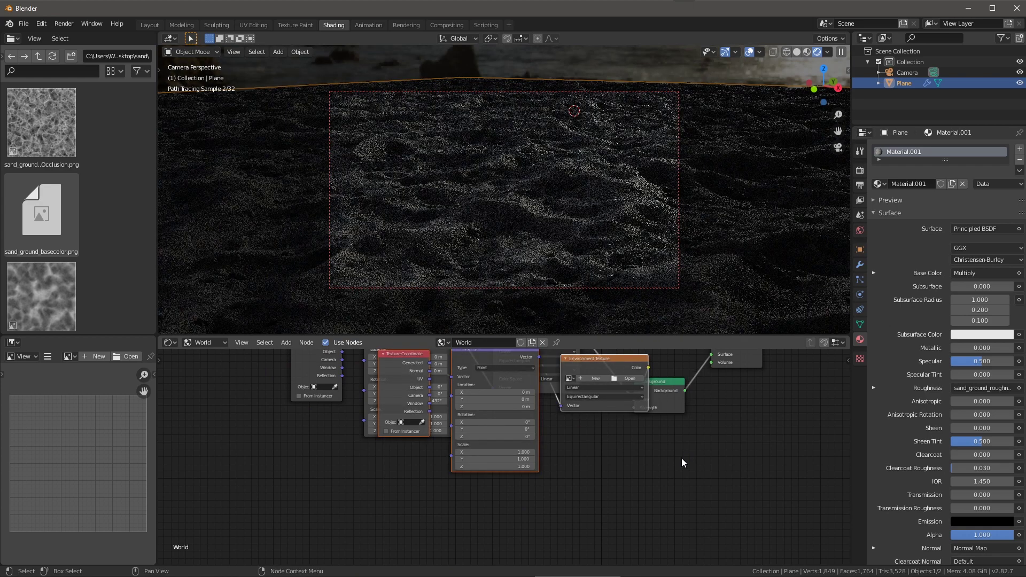
left_click_drag(591, 367, 604, 467)
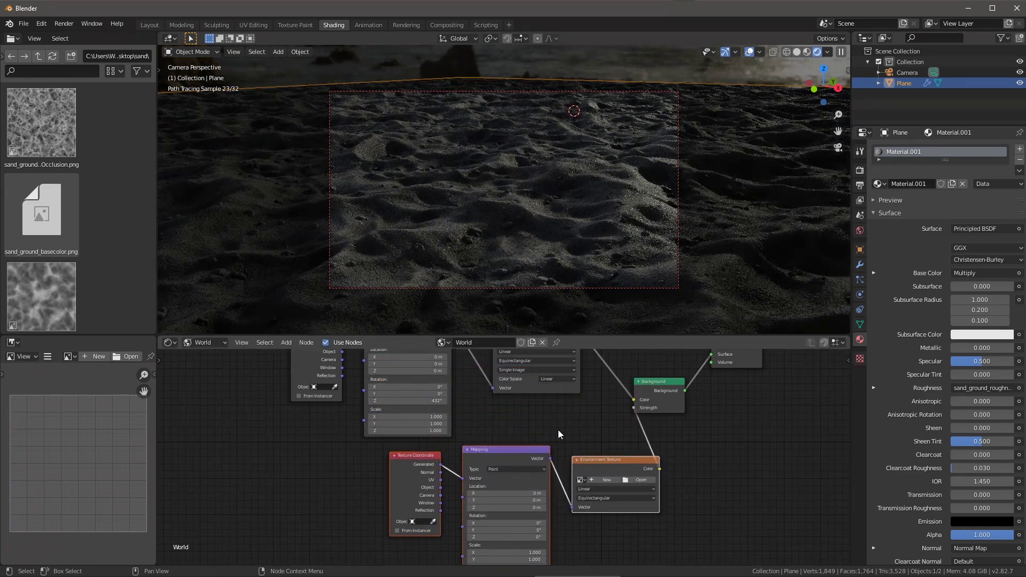
middle_click_drag(558, 430, 584, 431, "ctrl")
middle_click_drag(610, 489, 612, 434)
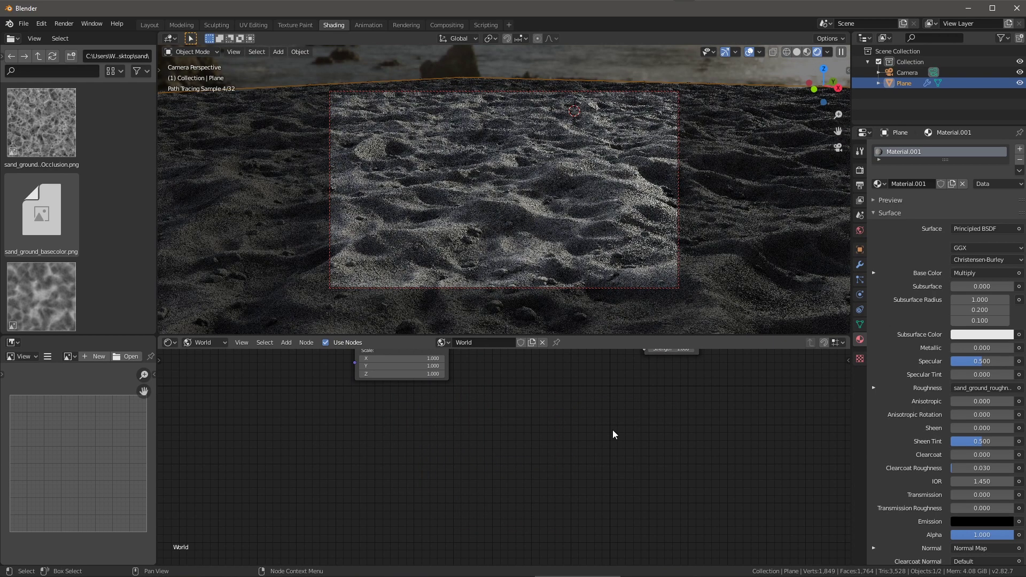
- Rotate the environment image both ways around Z in the Mapping node and leave the Z rotation at 425°
left_click(378, 379)
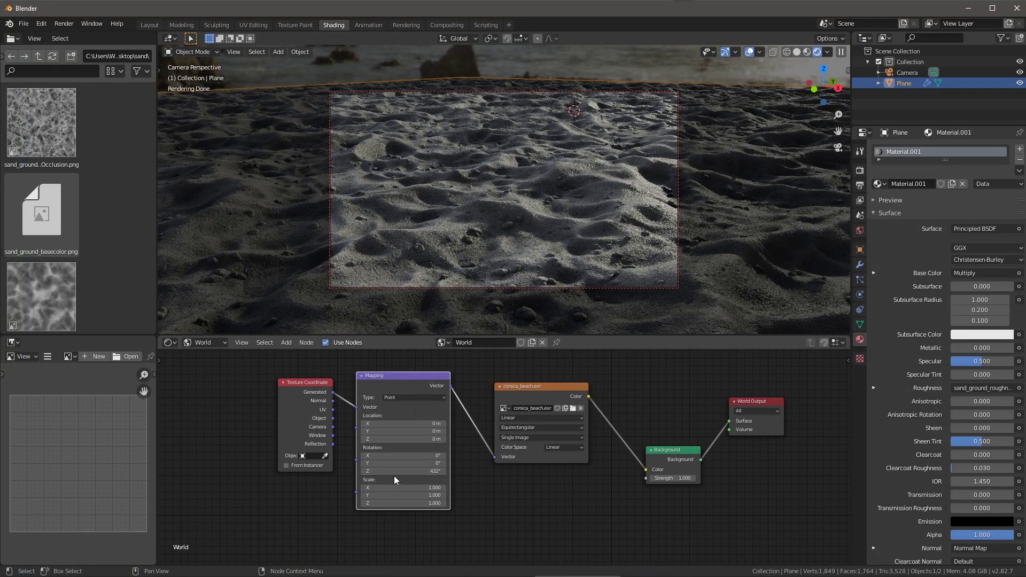
left_click_drag(395, 471, 337, 471)
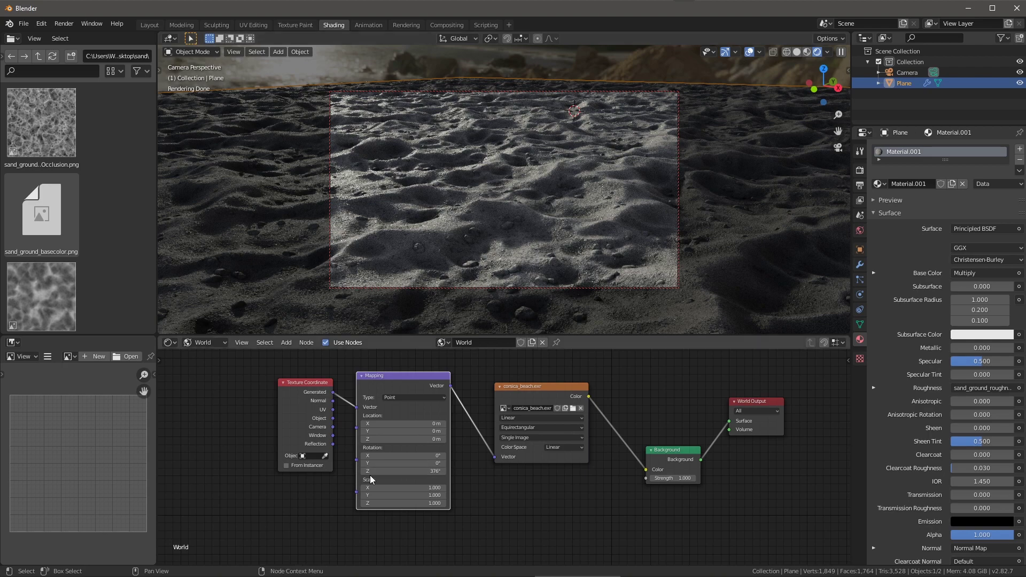
left_click_drag(374, 471, 452, 472)
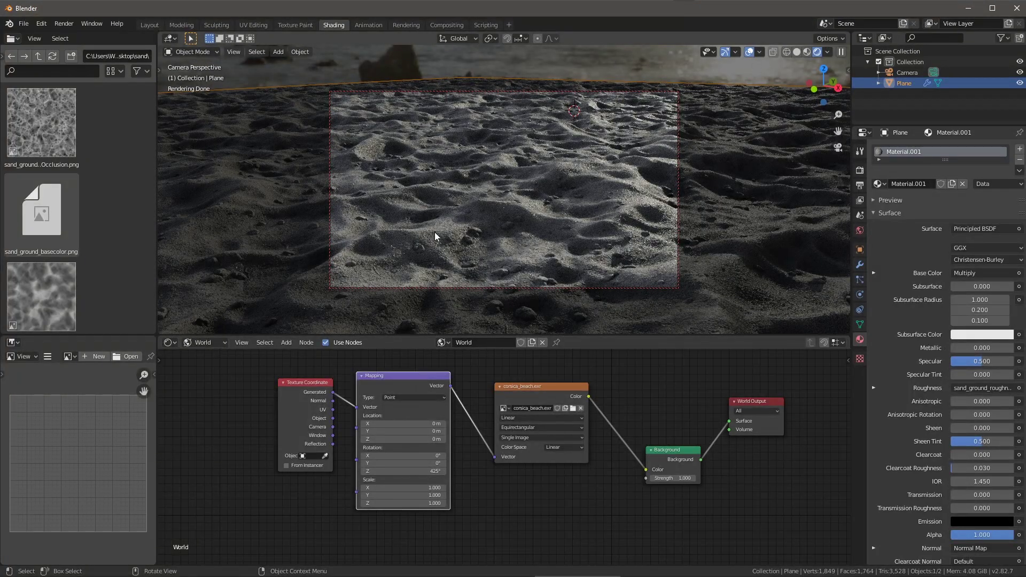
- Switch the shader editor back to the Object material nodes of Material.001
left_click(204, 342)
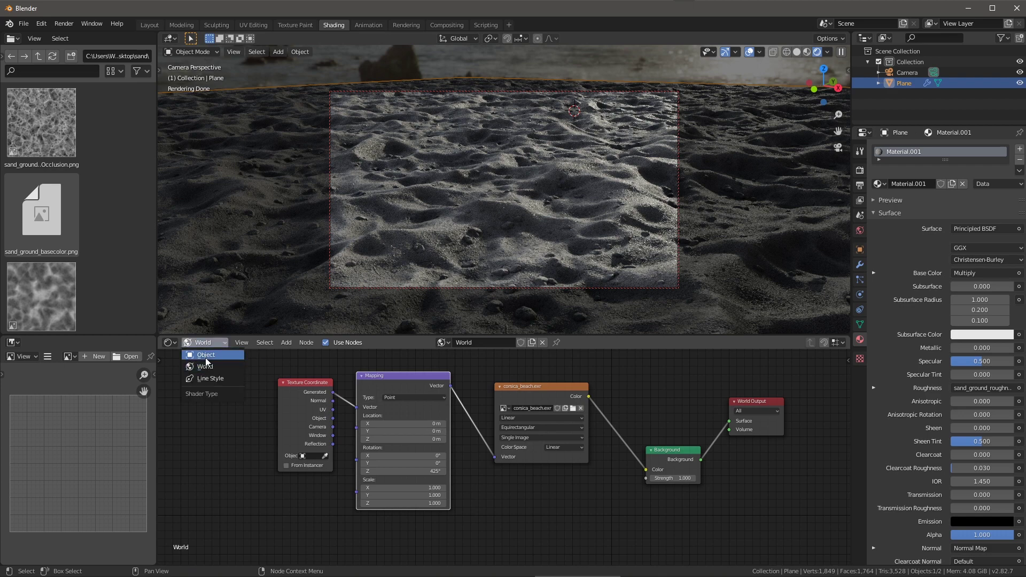
left_click(205, 356)
scroll(621, 470, "down", 6)
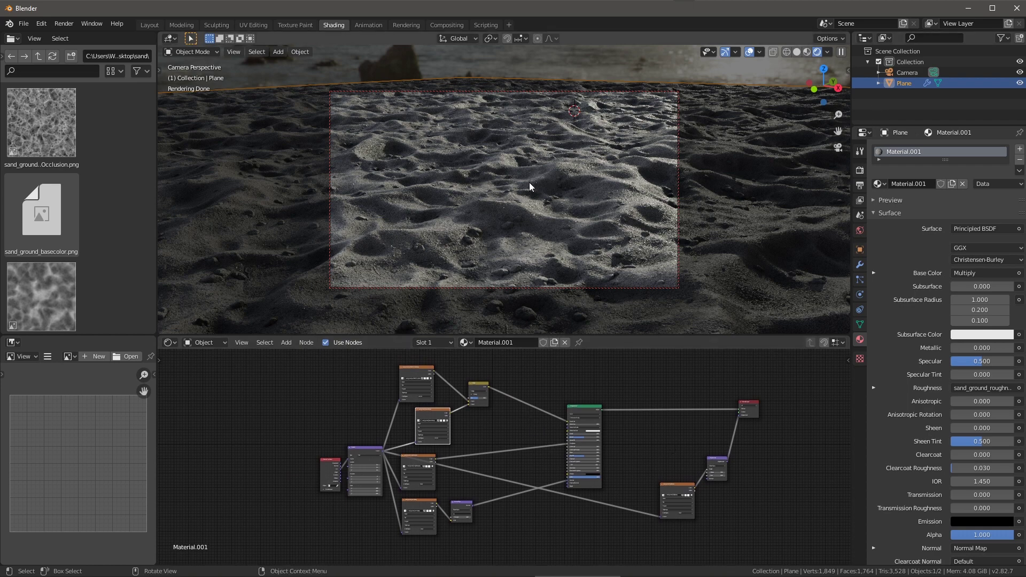
- Inspect the plane's mesh in Edit Mode with Material Preview shading, and return to Rendered shading in Object Mode
key("Tab")
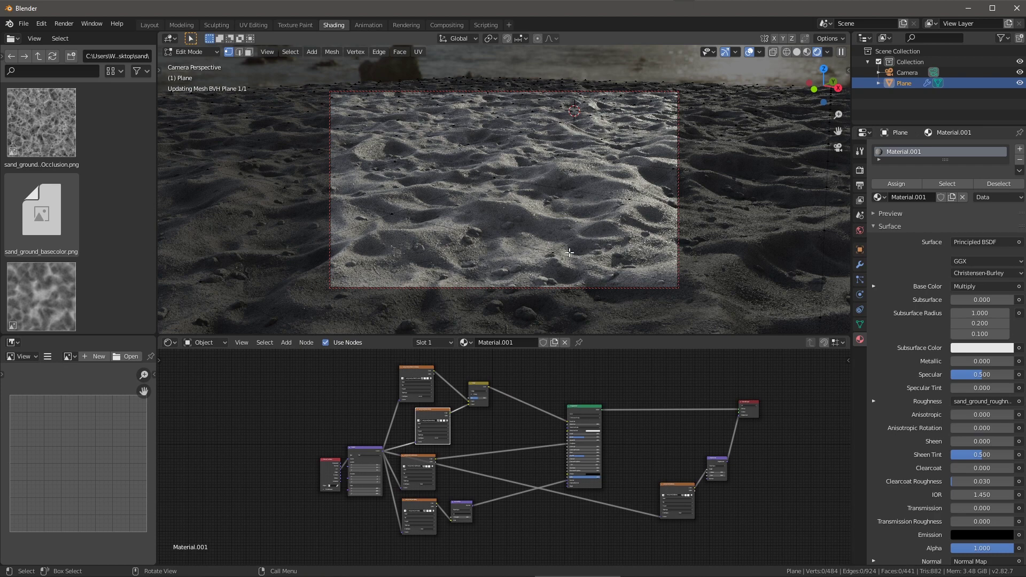
left_click(807, 50)
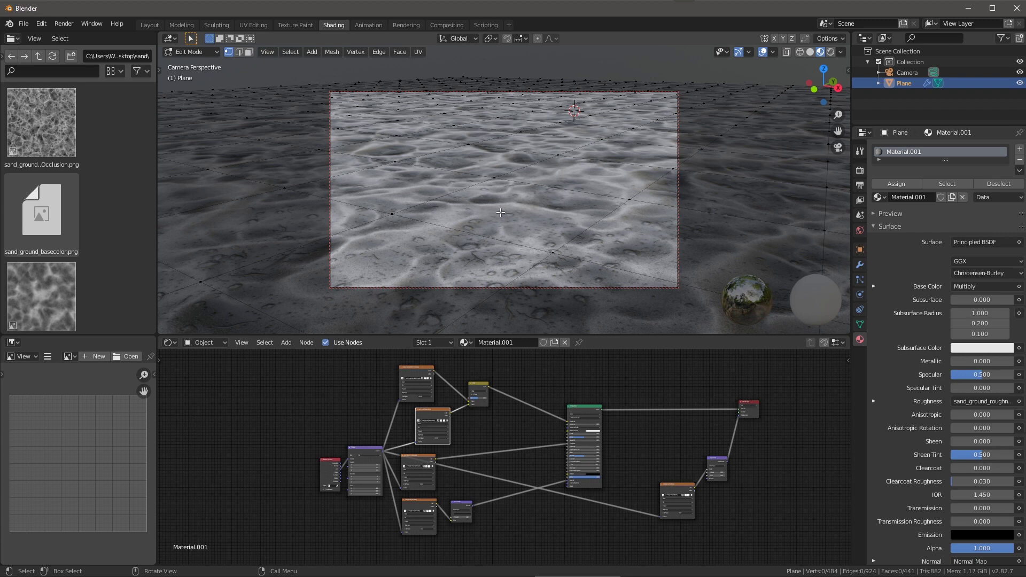
left_click(830, 52)
key("Tab")
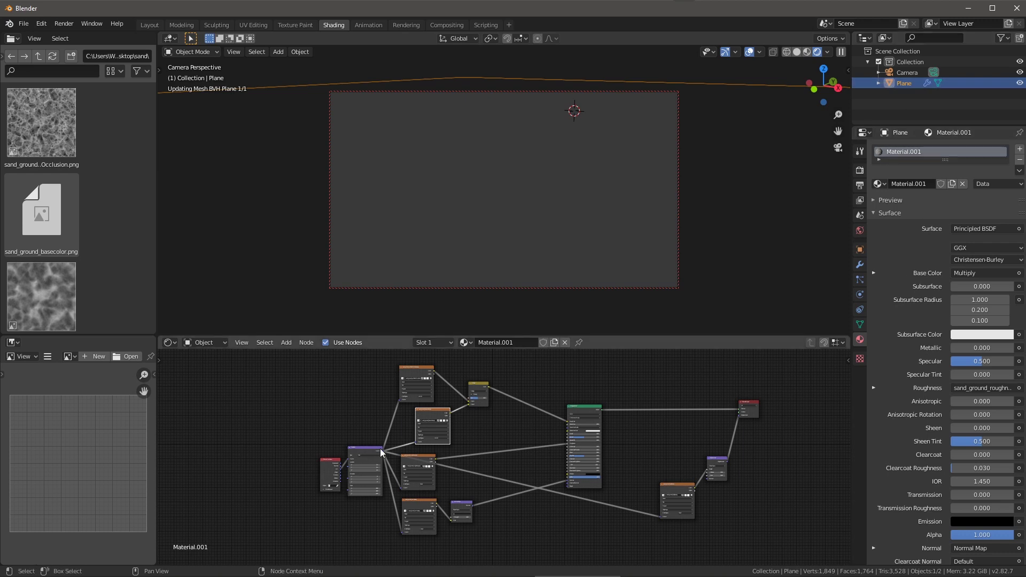
- Add the sand_ground ambient occlusion image to the material as a texture node with its own Mapping and Texture Coordinate nodes
middle_click_drag(615, 464, 716, 447, "ctrl")
middle_click_drag(711, 393, 685, 428)
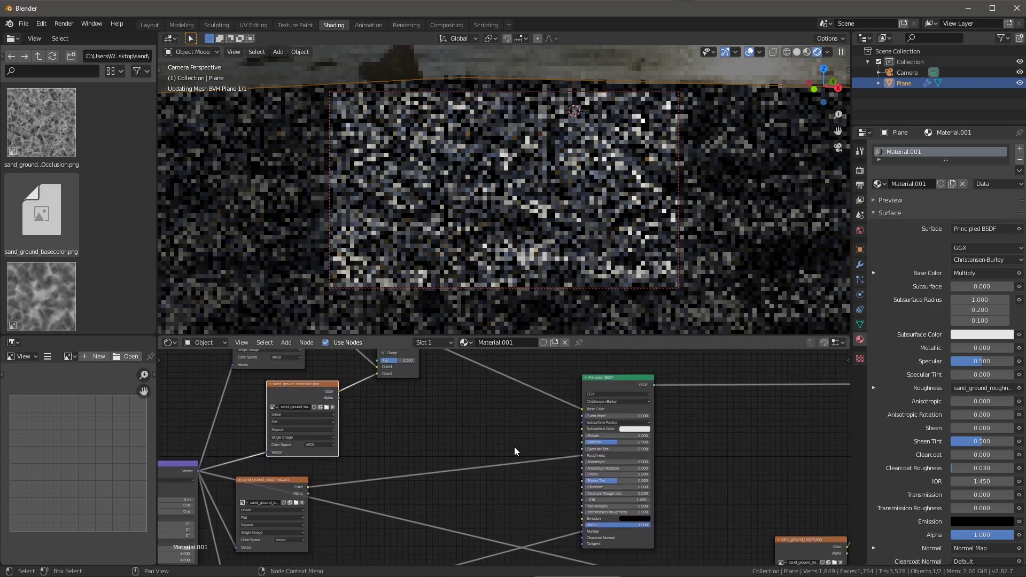
middle_click_drag(515, 451, 460, 422, "ctrl")
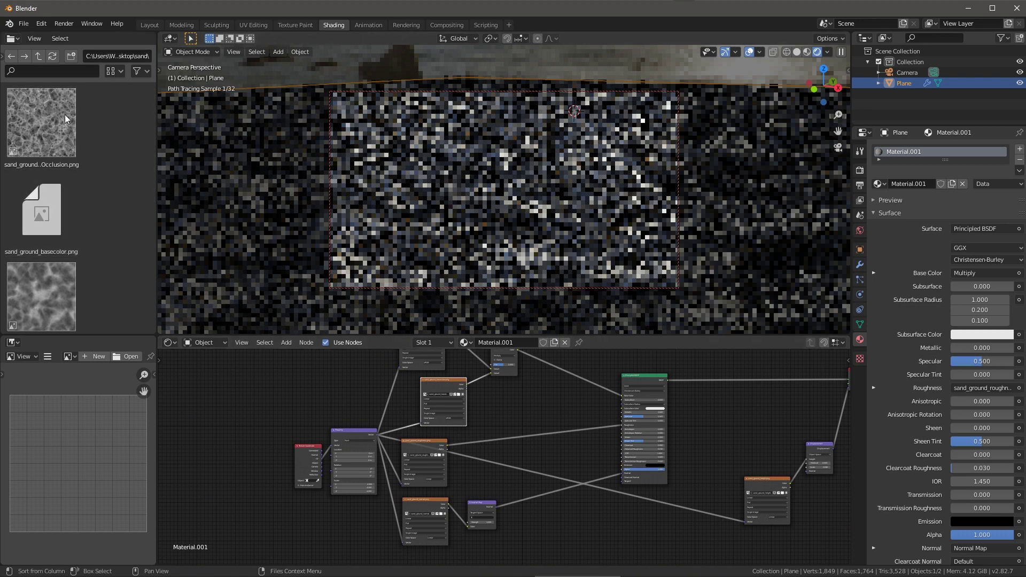
scroll(60, 214, "down", 6)
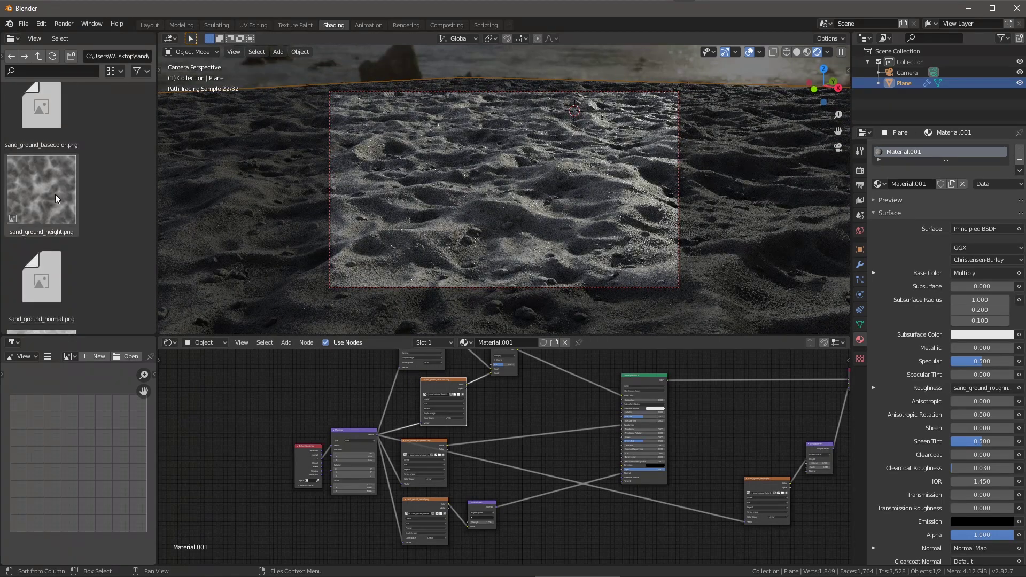
scroll(56, 196, "up", 6)
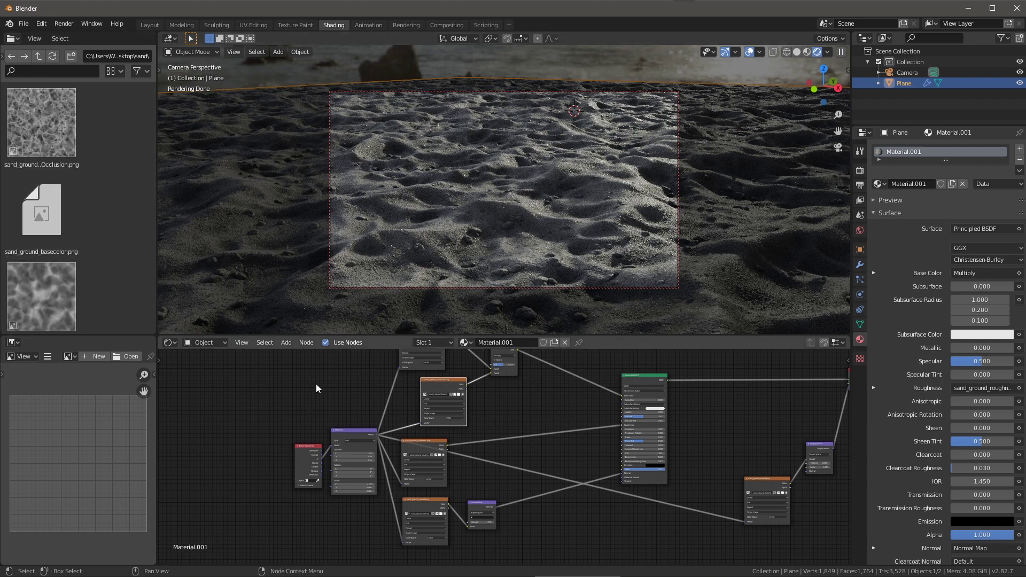
middle_click_drag(316, 384, 407, 432)
left_click_drag(31, 137, 342, 409)
scroll(466, 453, "up", 2)
middle_click_drag(383, 405, 489, 396)
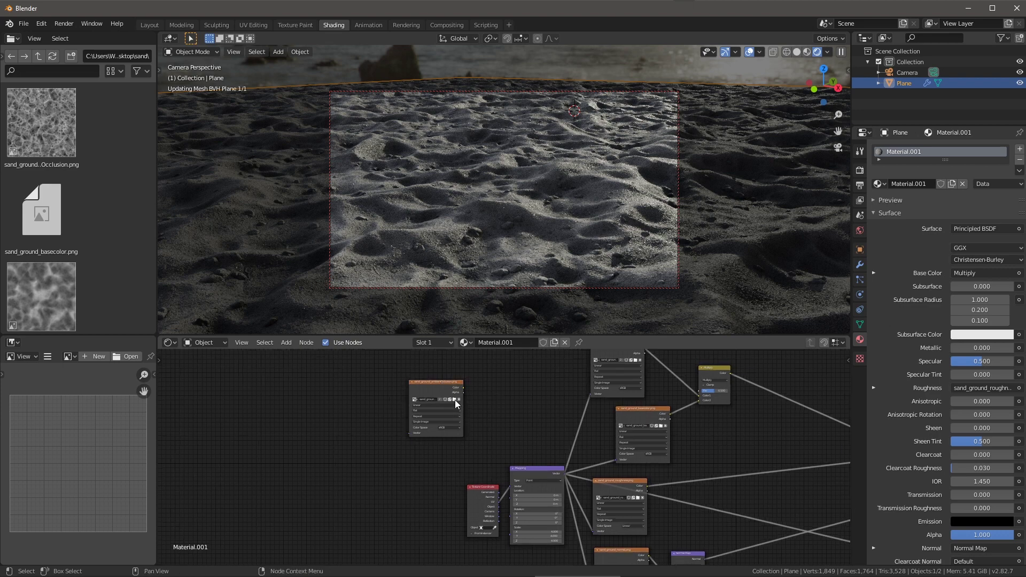
key("ctrl+t")
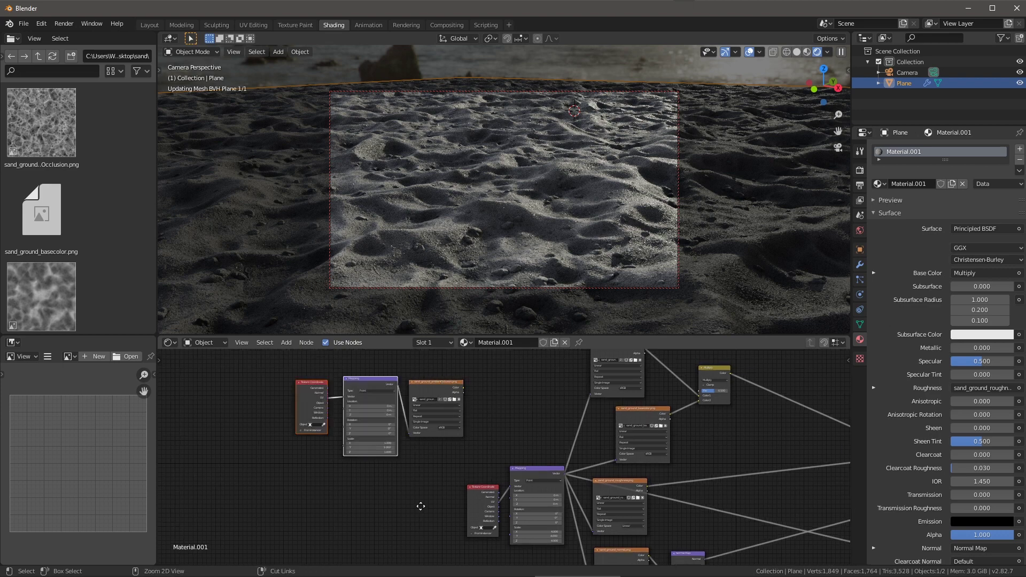
- Delete the extra ambient occlusion texture together with its Mapping and Texture Coordinate nodes
middle_click_drag(413, 480, 470, 519, "ctrl")
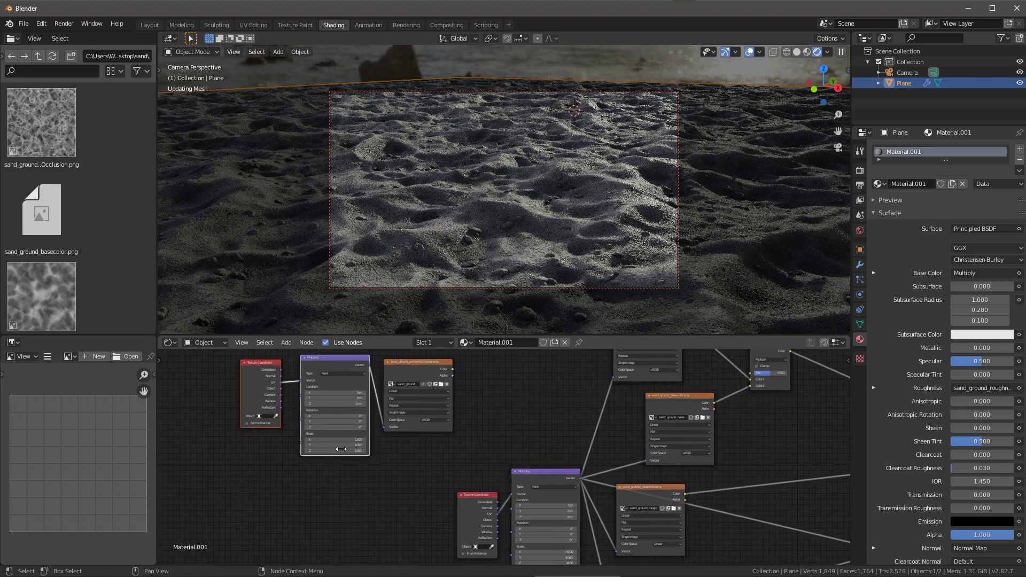
middle_click_drag(413, 457, 460, 452)
left_click_drag(257, 459, 454, 380)
key("x")
- Move the material's shared Texture Coordinate and Mapping nodes farther away from the image texture nodes
middle_click_drag(515, 417, 519, 408, "ctrl")
middle_click_drag(525, 418, 395, 398, "shift")
left_click_drag(412, 405, 321, 523)
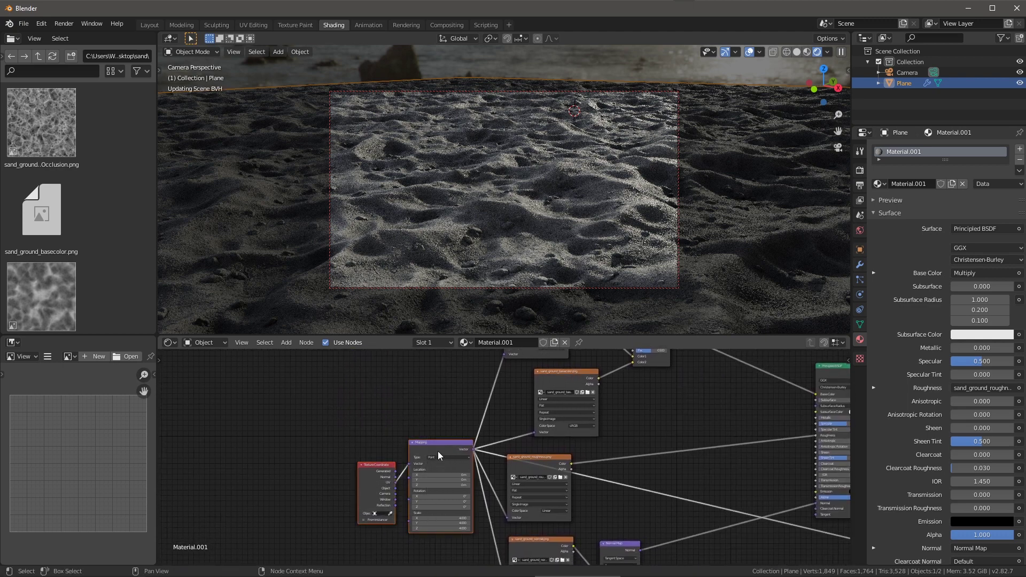
left_click_drag(430, 447, 341, 438)
left_click(349, 416)
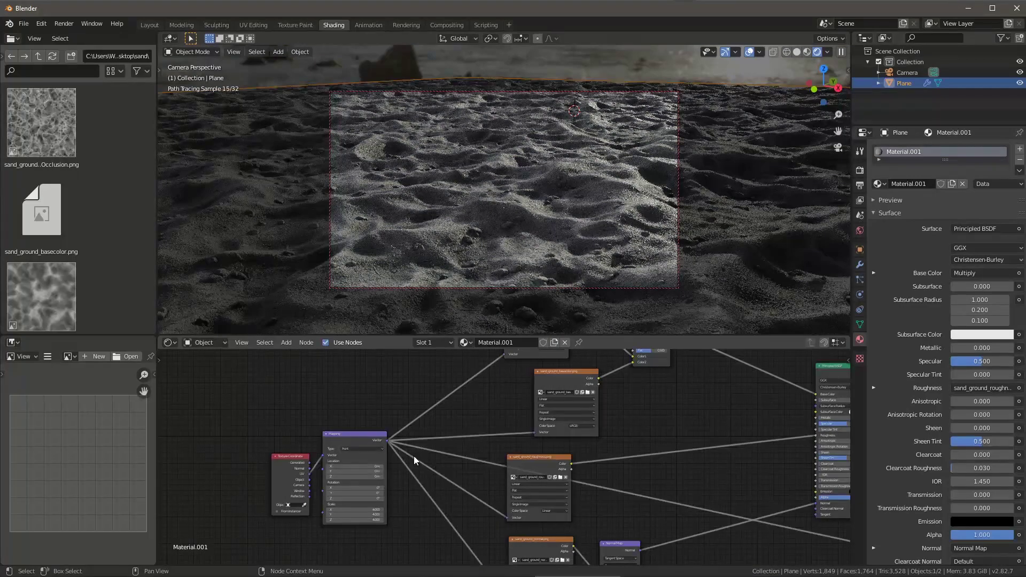
- Examine the Mapping node's scale values and its vector links to the ambient occlusion, base color, roughness and normal textures
middle_click_drag(478, 408, 499, 434, "shift")
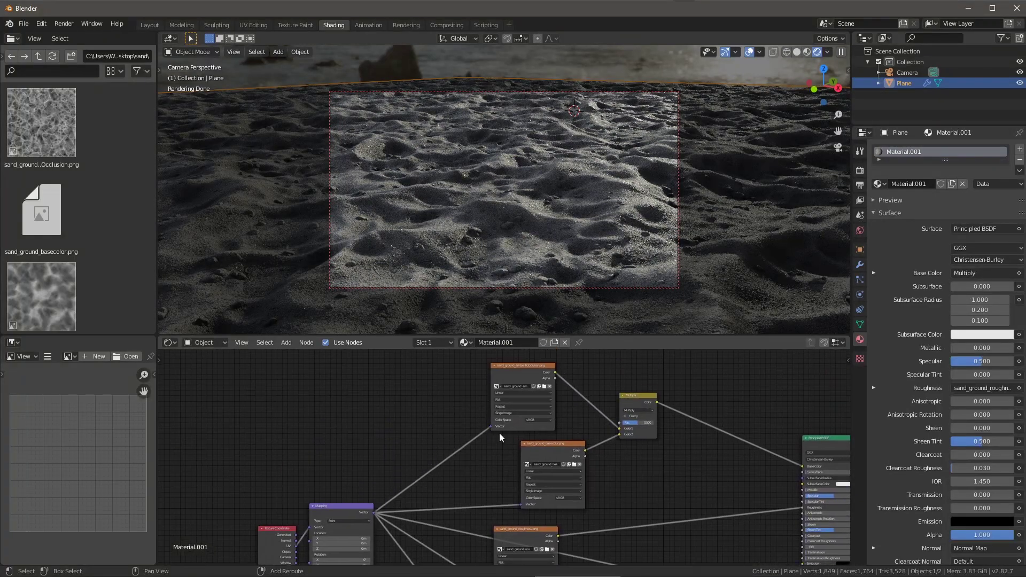
scroll(497, 454, "up", 2)
middle_click_drag(552, 470, 563, 405, "shift")
scroll(563, 405, "down", 3, "shift")
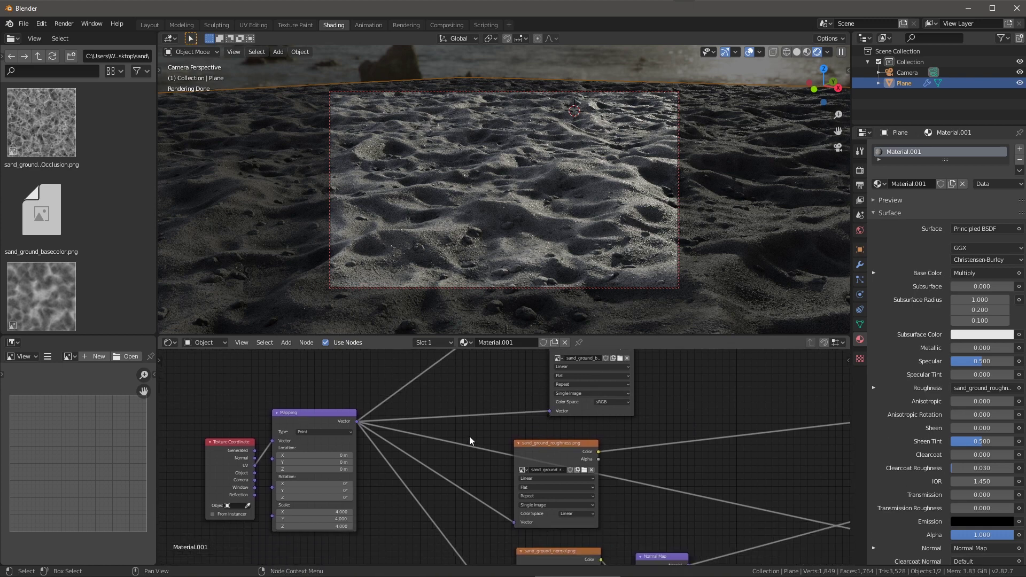
middle_click_drag(401, 498, 507, 435)
scroll(501, 486, "up", 2)
middle_click_drag(501, 485, 509, 506)
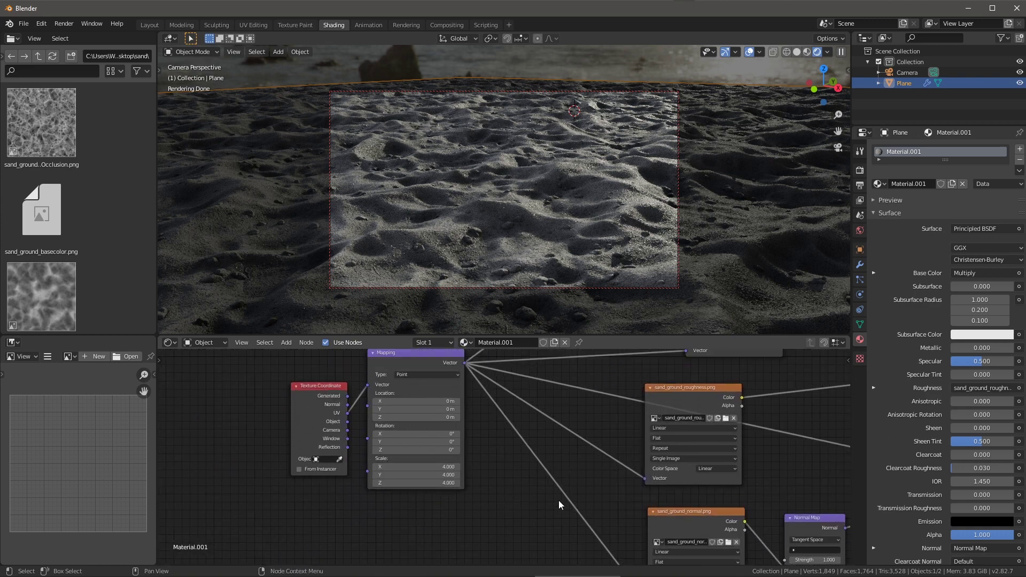
scroll(559, 500, "down", 2)
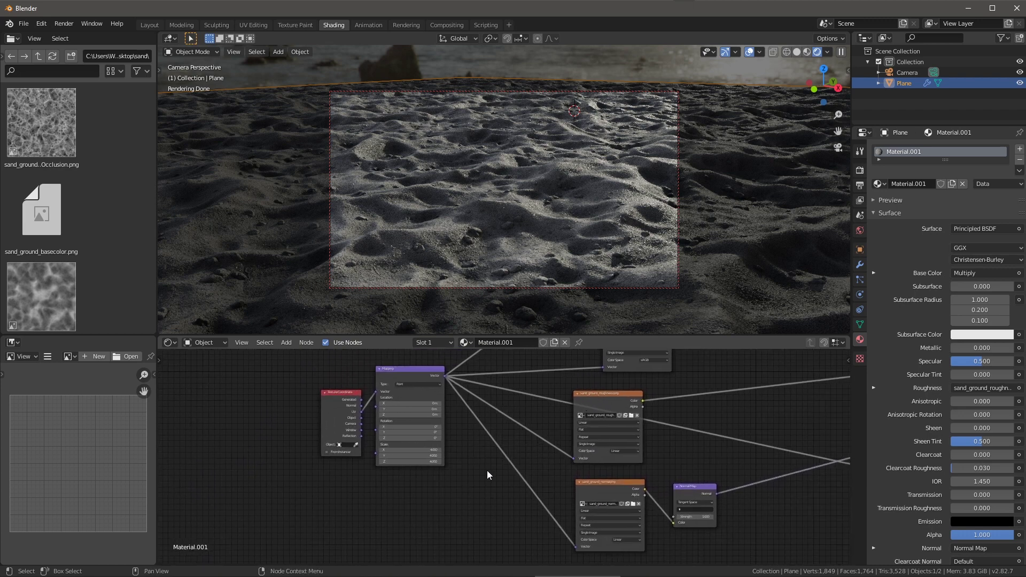
scroll(465, 481, "up", 1)
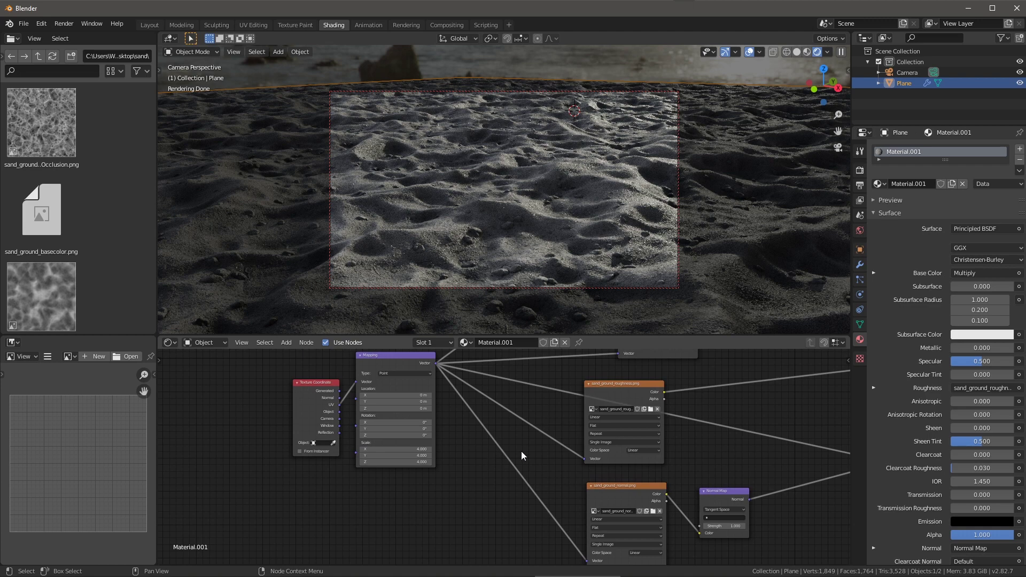
- Select the Texture Coordinate and Mapping nodes together and shift them slightly outward, widening the gap to the textures
scroll(561, 451, "down", 5)
middle_click_drag(527, 419, 513, 465)
left_click_drag(315, 403, 395, 503)
left_click_drag(410, 455, 380, 453)
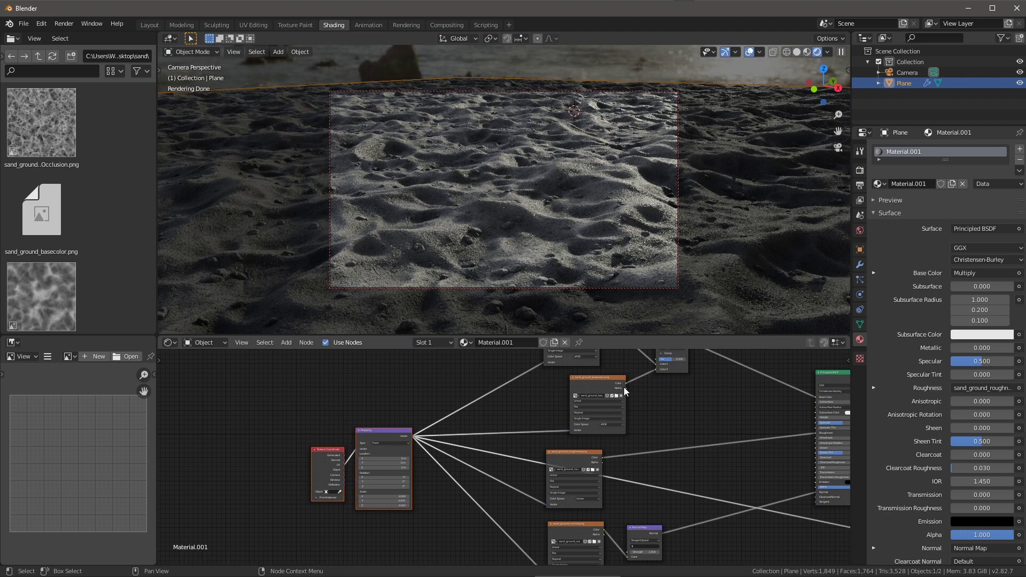
- Line up the base color texture node directly beneath the ambient occlusion texture node
left_click_drag(601, 378, 575, 379)
middle_click_drag(644, 453, 595, 488, "ctrl")
middle_click_drag(570, 389, 647, 450, "ctrl")
middle_click_drag(615, 410, 558, 449, "shift")
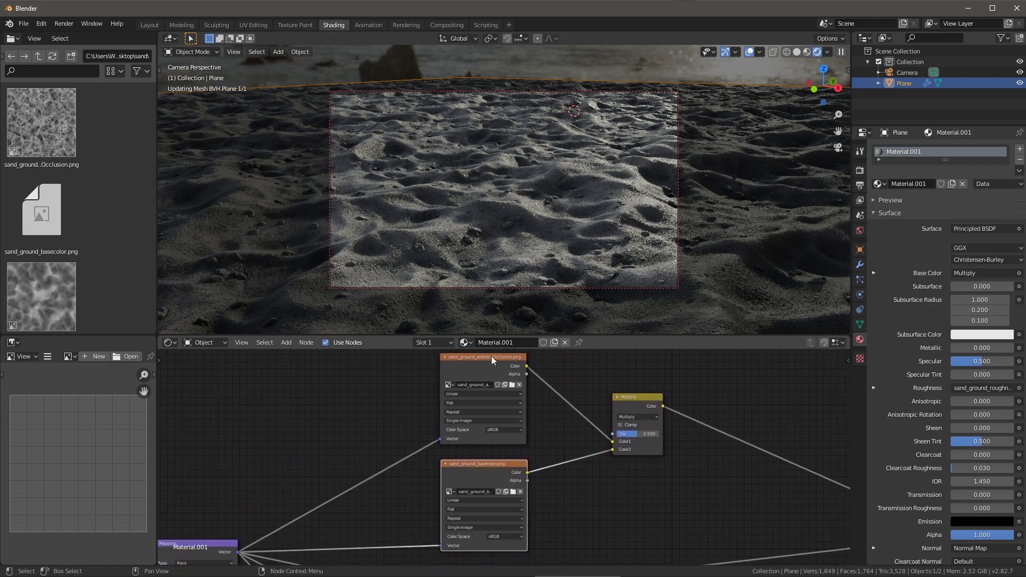
left_click_drag(491, 356, 493, 362)
scroll(641, 506, "up", 1)
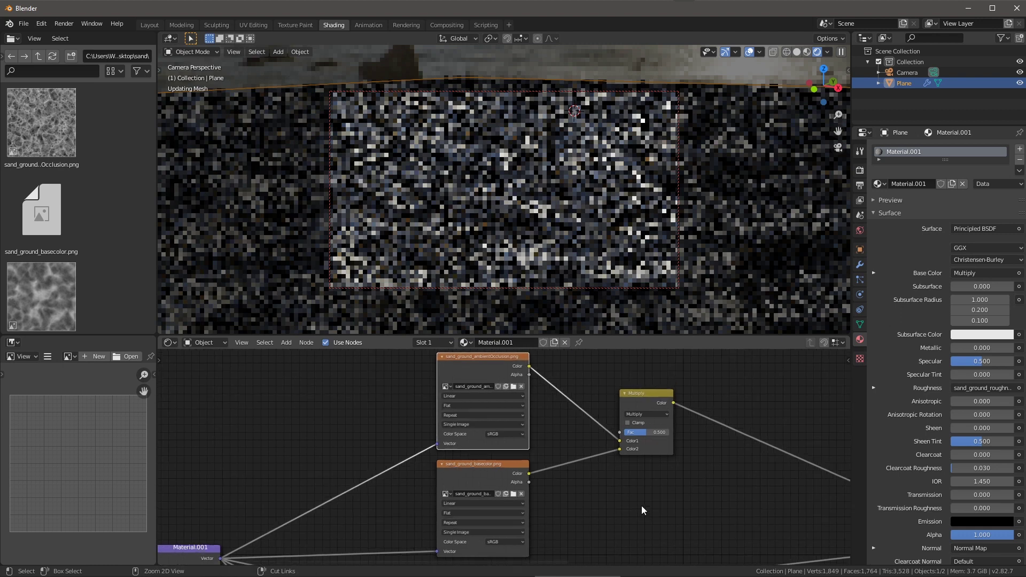
- Adjust the Multiply node's spacing from the ambient occlusion and base color textures, leaving a slightly wider gap
left_click_drag(643, 393, 621, 394)
scroll(625, 519, "up", 1)
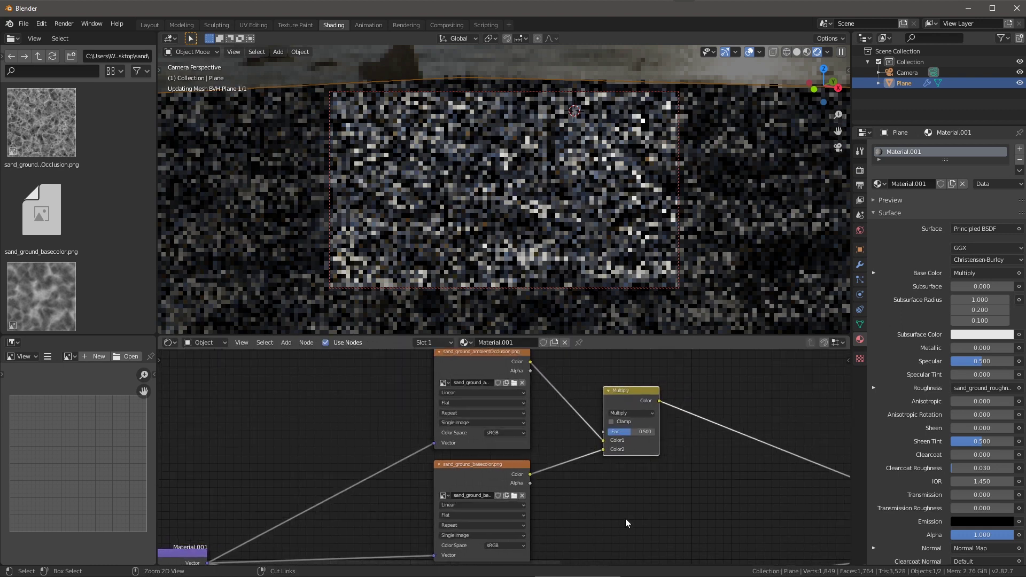
middle_click_drag(615, 505, 611, 482)
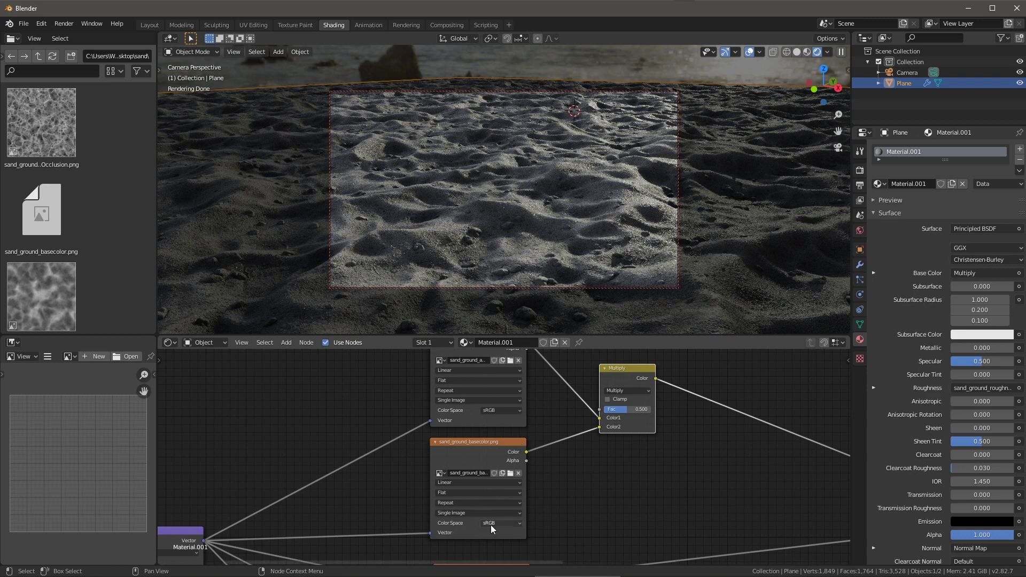
middle_click_drag(598, 460, 596, 487)
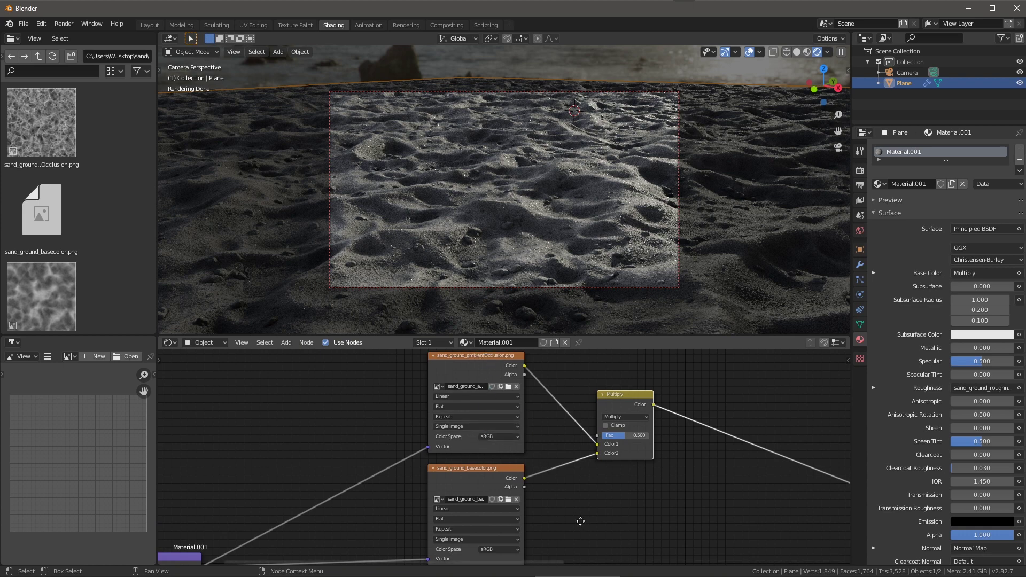
middle_click_drag(580, 522, 559, 514)
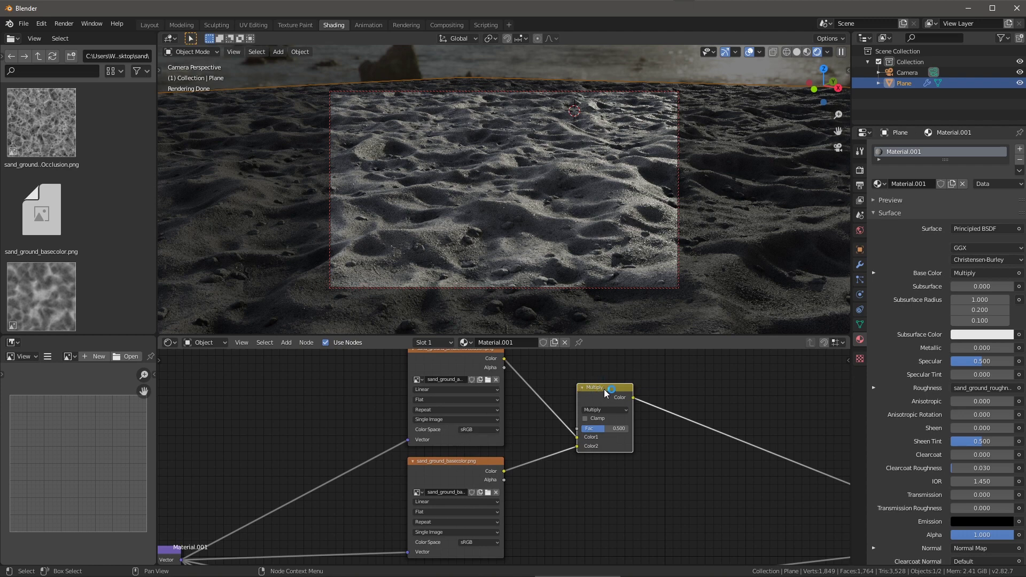
left_click_drag(604, 389, 627, 388)
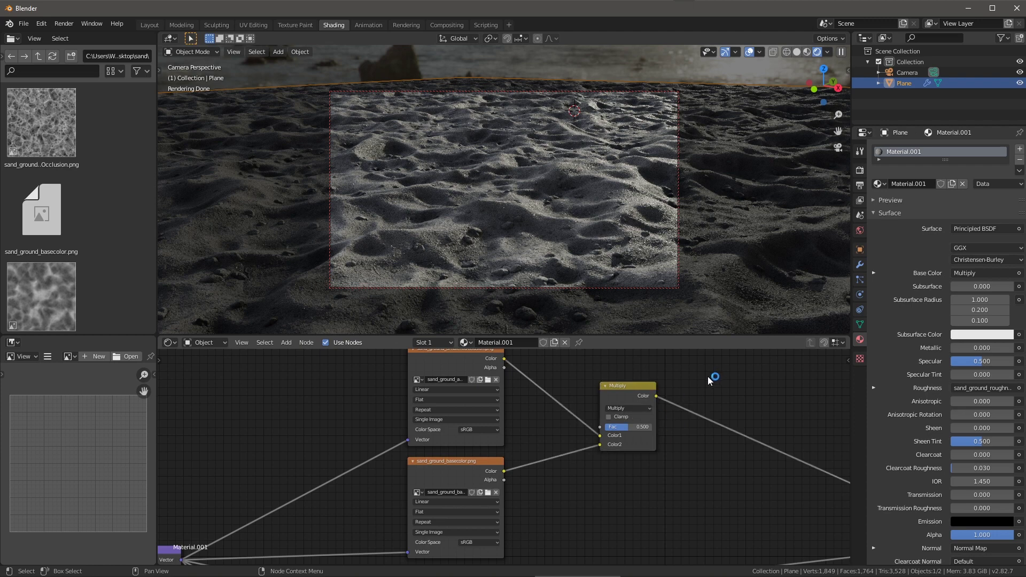
- Look up MixRGB among the color nodes available to add, without adding one
key("shift+a")
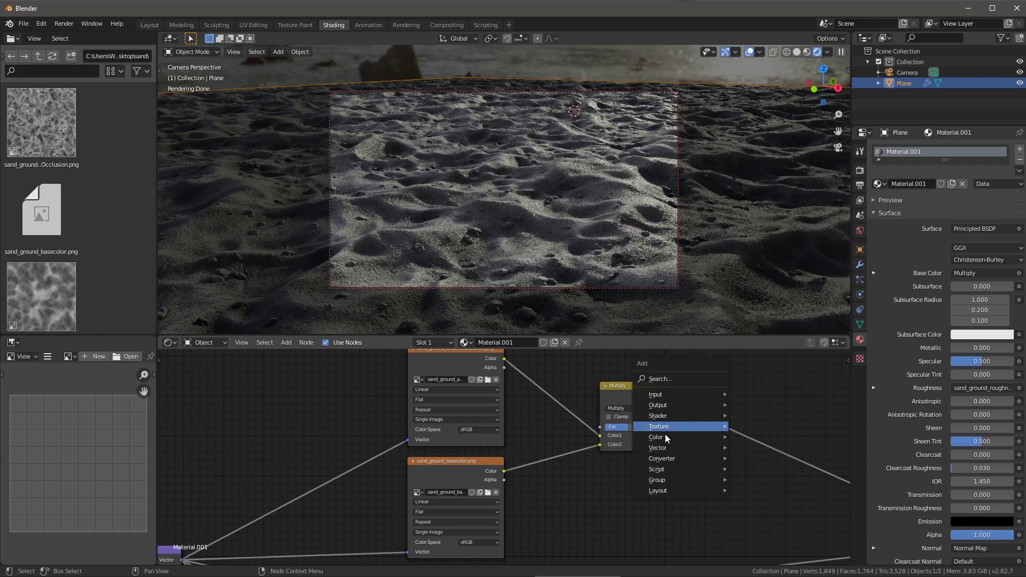
mouse_move(667, 435)
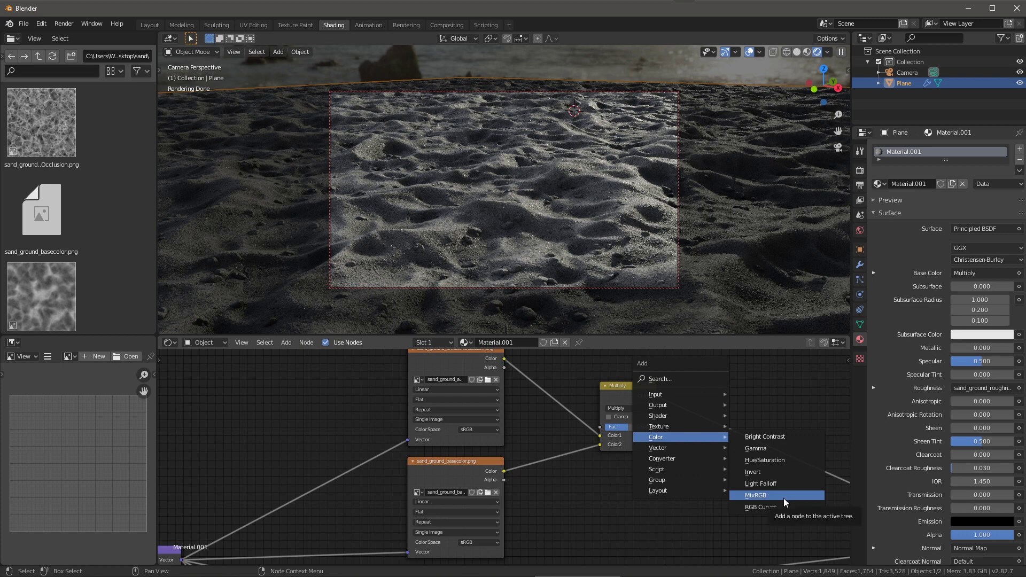
key("Escape")
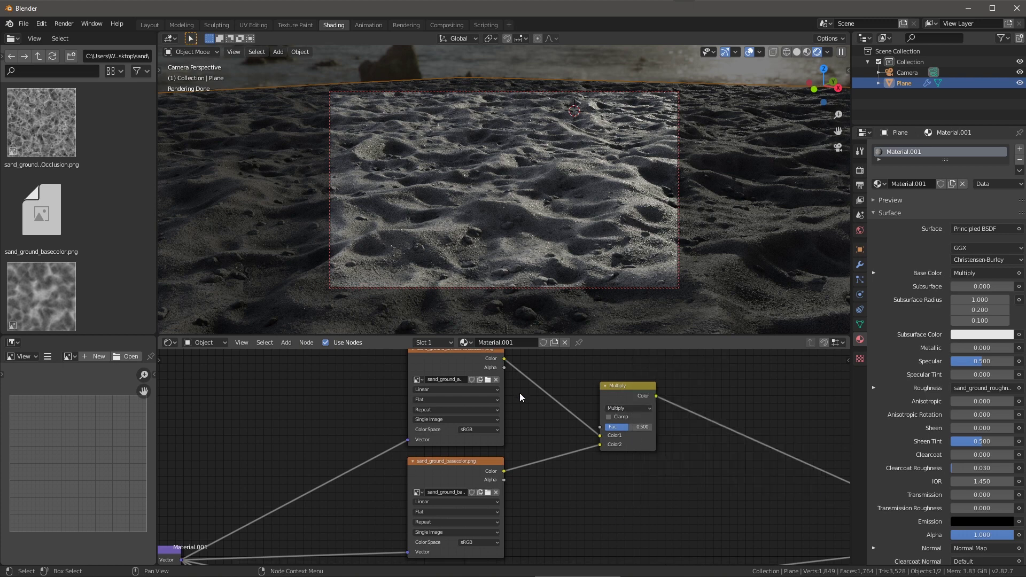
- Examine the Multiply node's link to Base Color, then the roughness texture's color space and its link to the Principled BSDF's Roughness
middle_click_drag(520, 373, 513, 370)
middle_click_drag(566, 440, 570, 426)
middle_click_drag(748, 495, 566, 474)
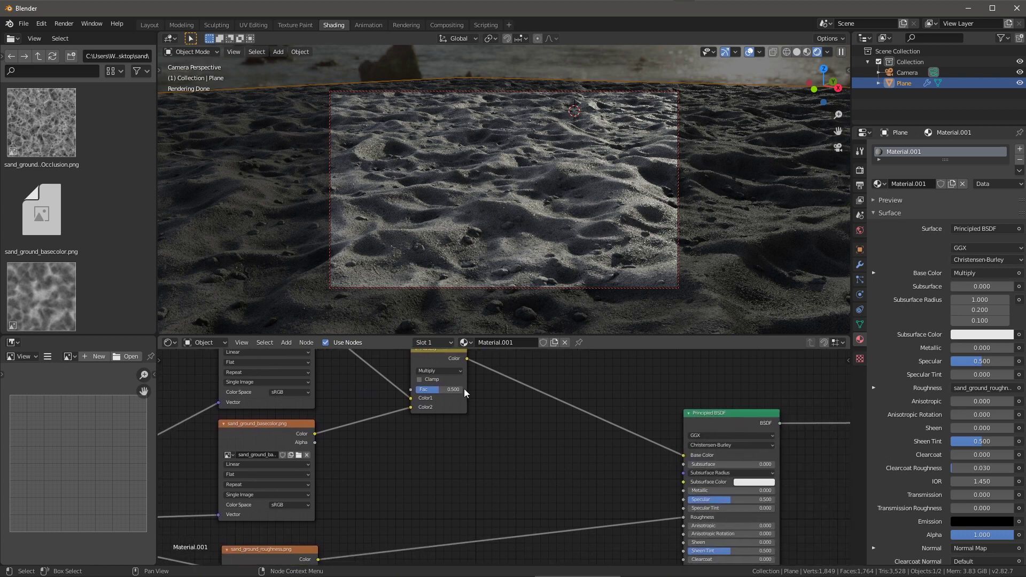
middle_click_drag(466, 381, 462, 396)
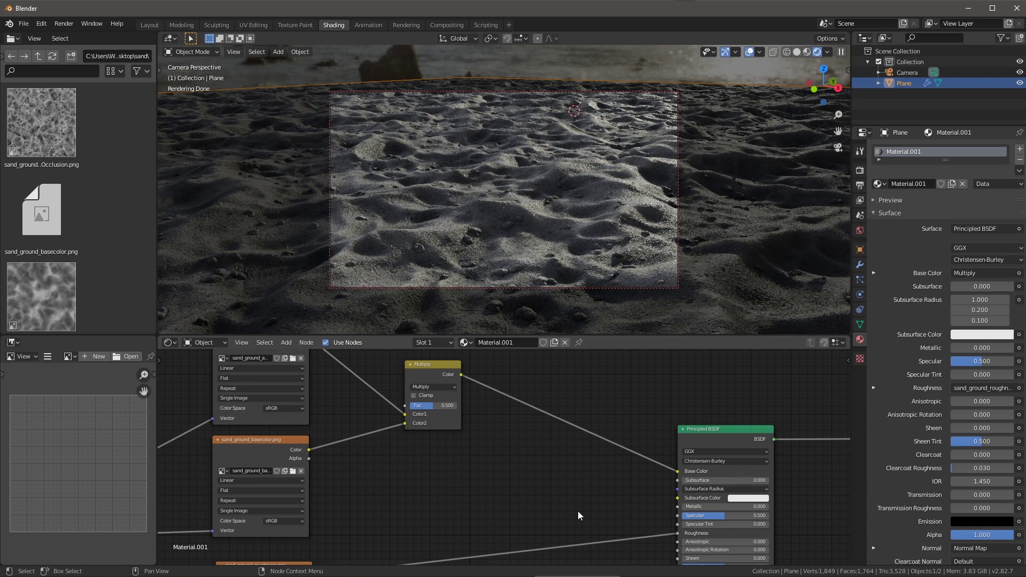
middle_click_drag(510, 481, 549, 425)
left_click_drag(489, 386, 498, 382)
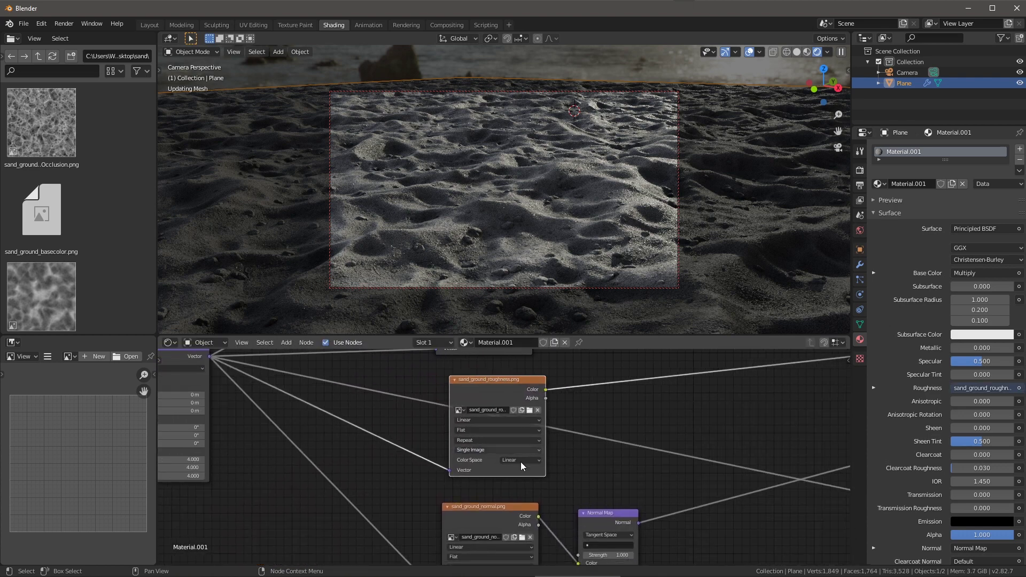
middle_click_drag(620, 426, 514, 449)
middle_click_drag(384, 505, 331, 526)
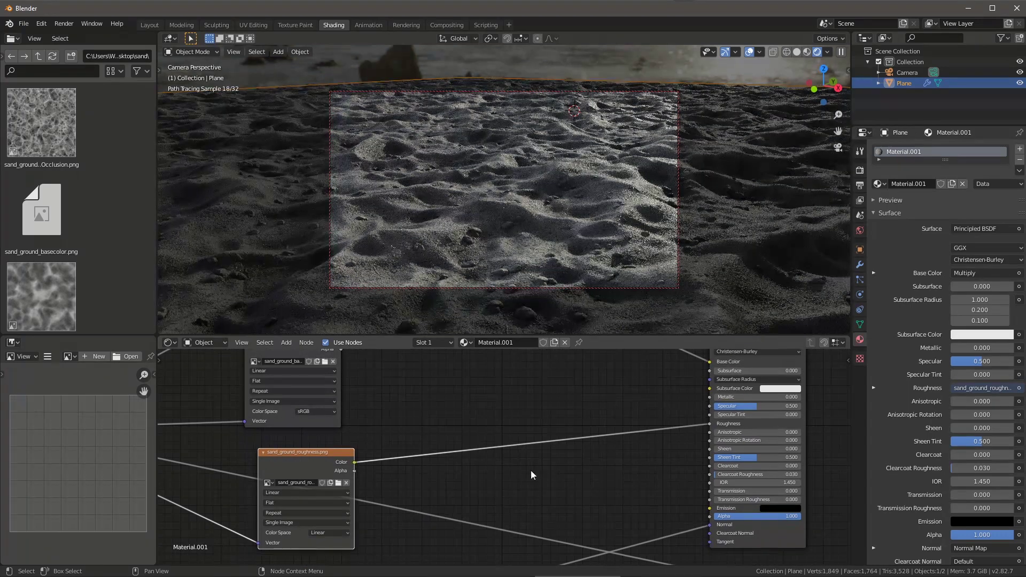
- Examine the normal texture's color space and its link through the Normal Map node to the Principled BSDF's Normal input
middle_click_drag(516, 467, 598, 384)
middle_click_drag(525, 447, 611, 372)
middle_click_drag(491, 468, 495, 464)
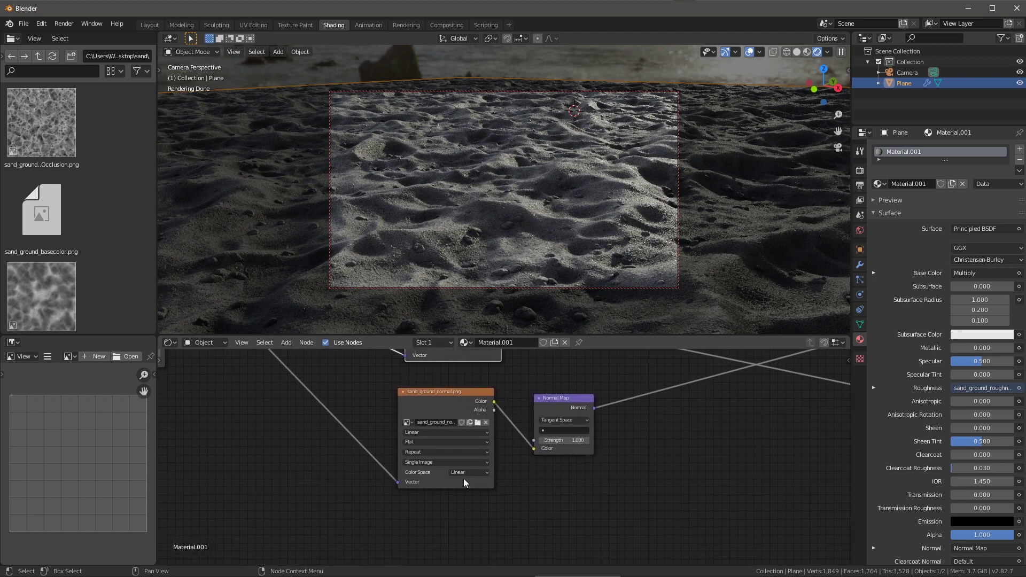
middle_click_drag(585, 485, 546, 507)
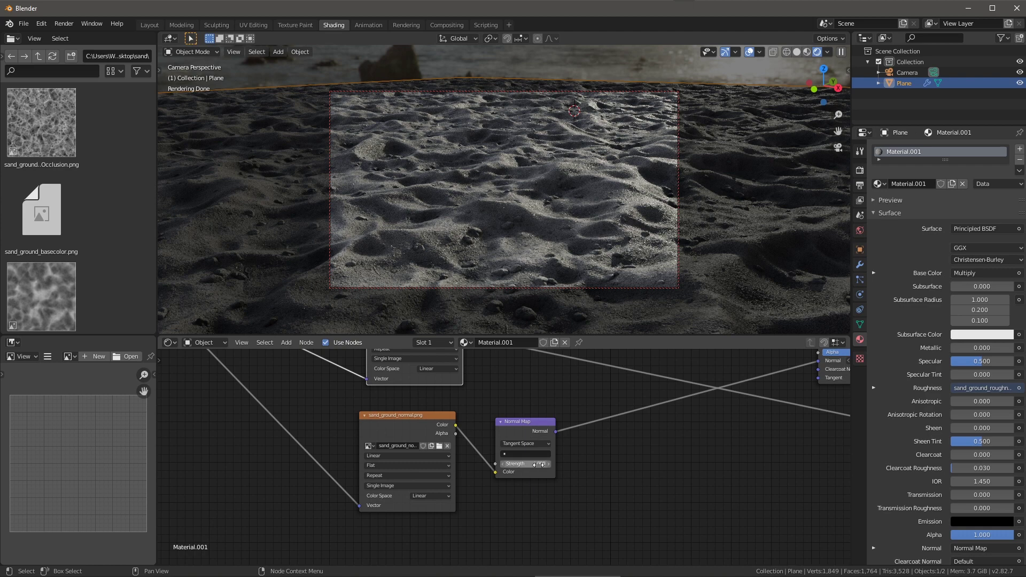
middle_click_drag(581, 427, 464, 486)
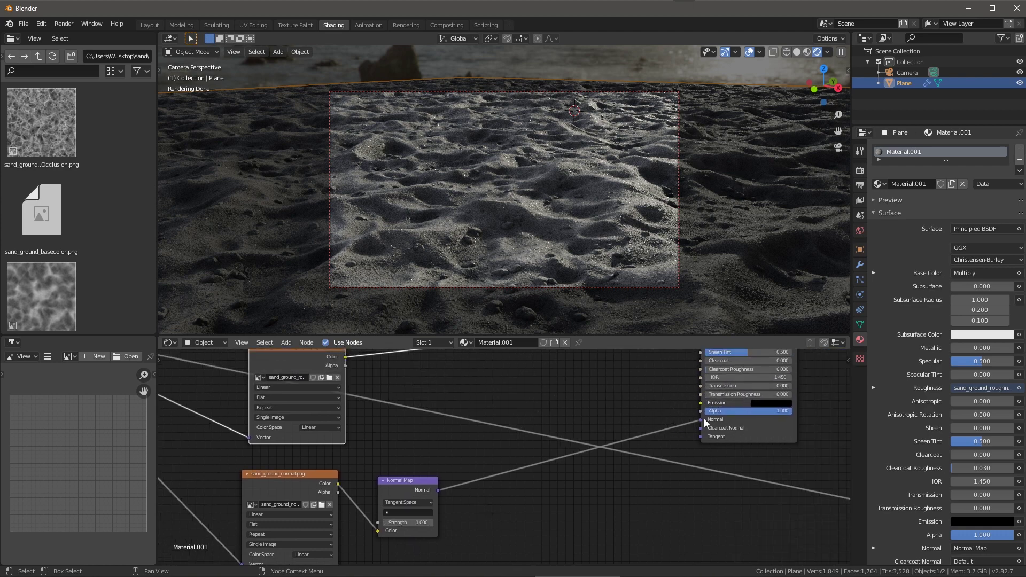
- Shift the roughness texture node back into line with the other image texture nodes
scroll(618, 492, "down", 3)
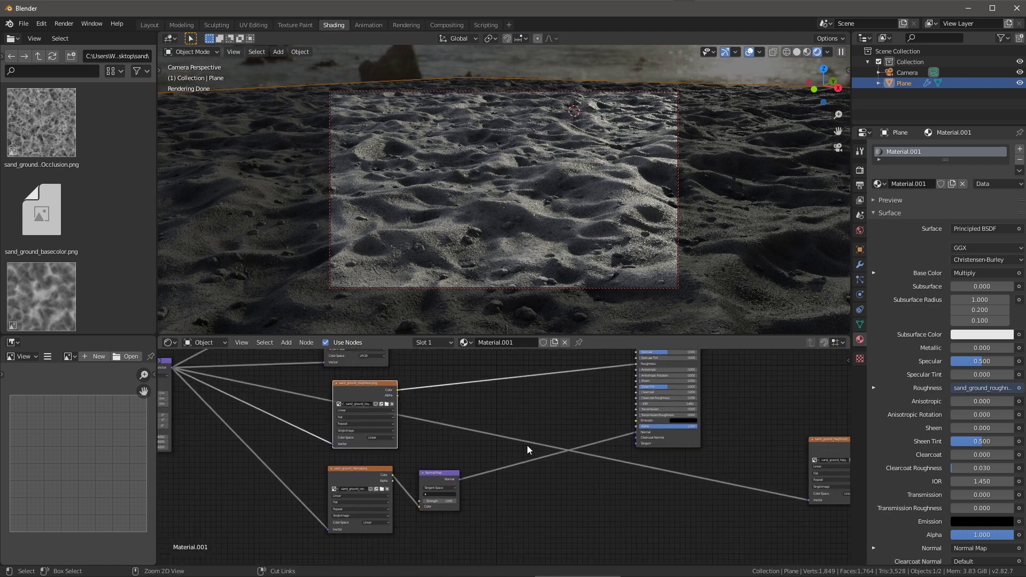
middle_click_drag(527, 444, 668, 470)
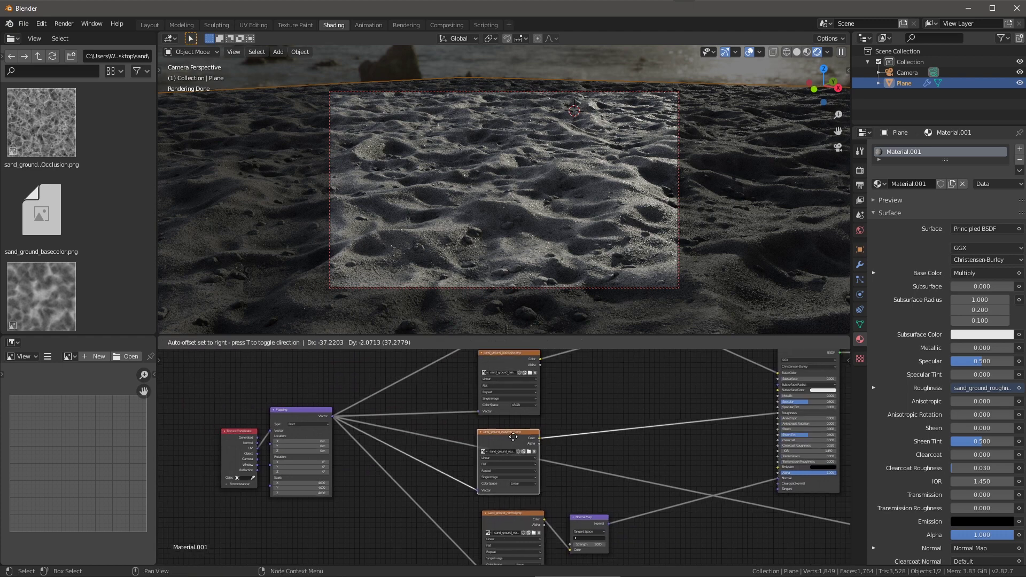
middle_click_drag(595, 421, 628, 420)
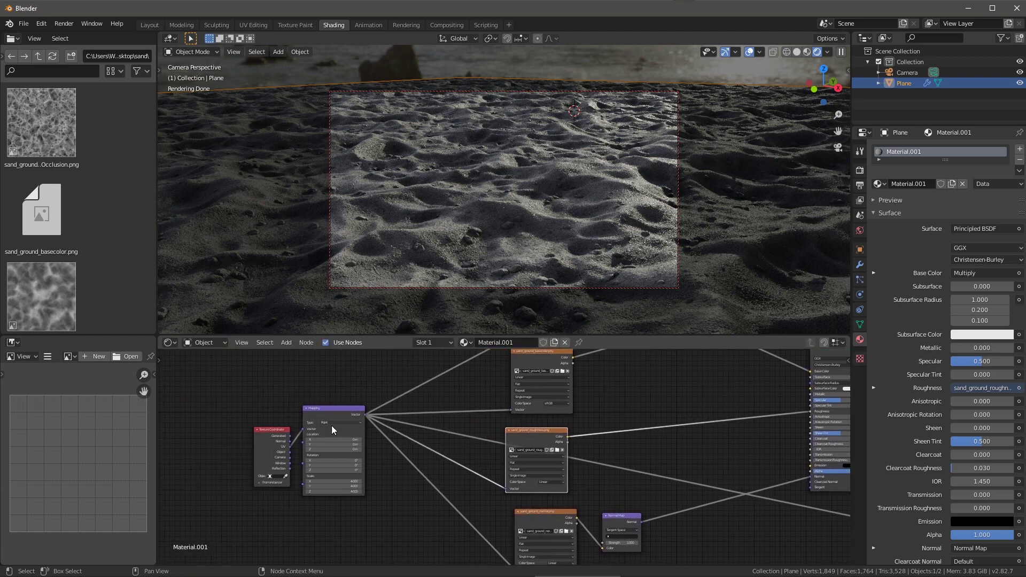
- Examine the sand_ground_height texture's file, its color space and its links from the Mapping node to the Displacement node
middle_click_drag(400, 520, 415, 467)
scroll(414, 466, "up", 1)
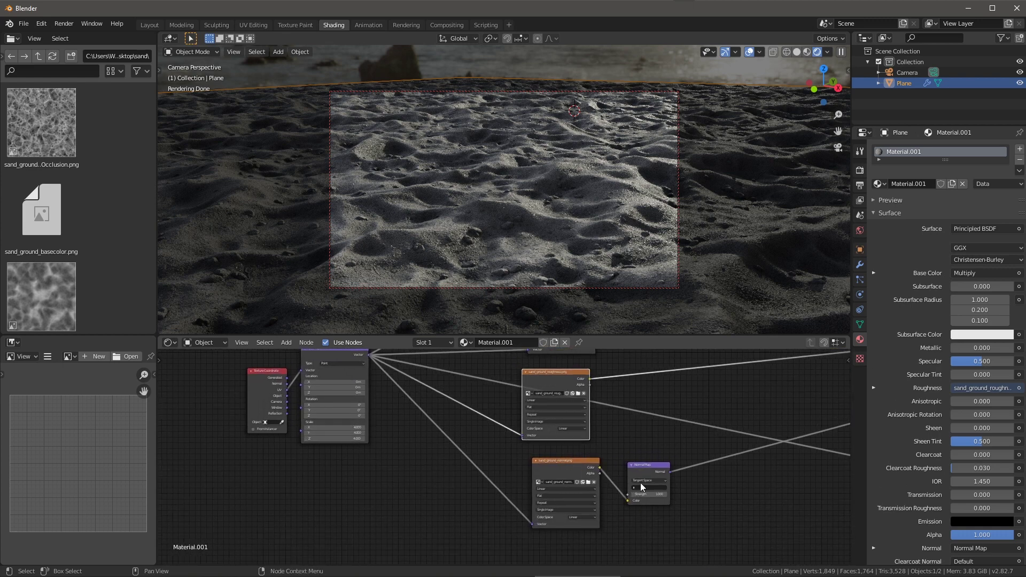
middle_click_drag(737, 411, 614, 396, "shift")
middle_click_drag(626, 458, 531, 412)
scroll(531, 413, "up", 3)
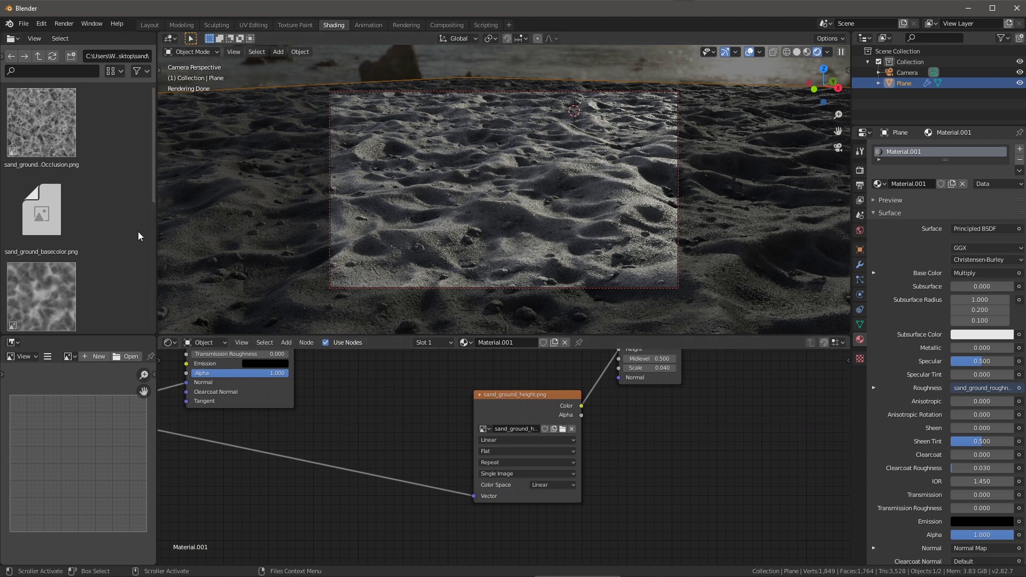
scroll(113, 203, "down", 1)
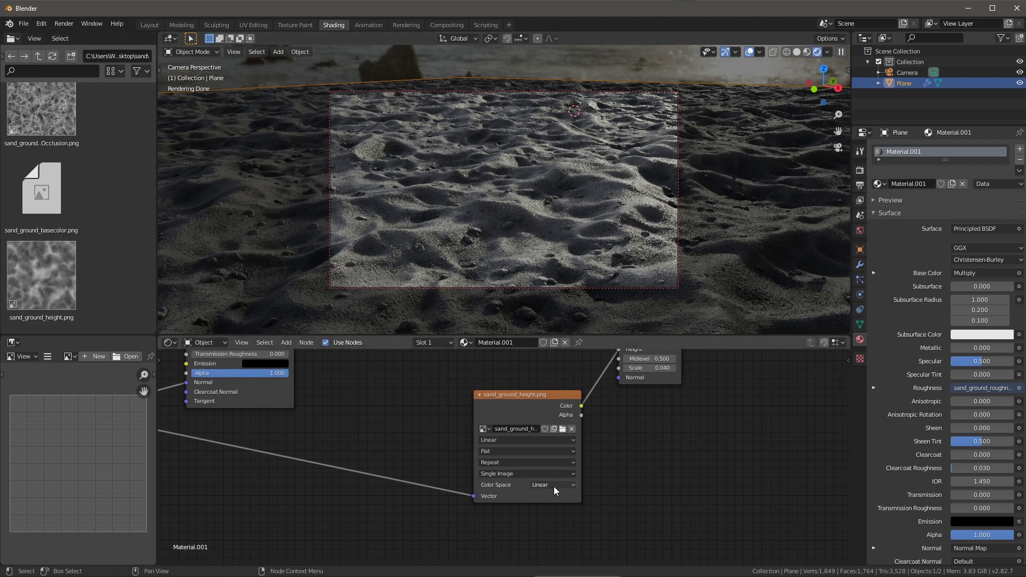
middle_click_drag(671, 445, 579, 514)
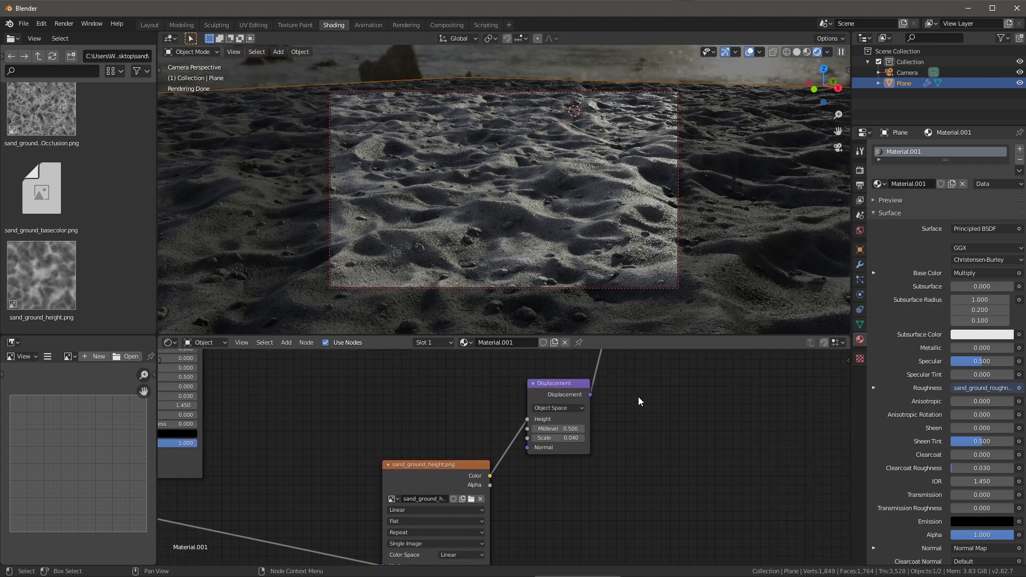
- Search the available nodes for "dis" to locate the Displacement node, without adding another one
key("shift+a")
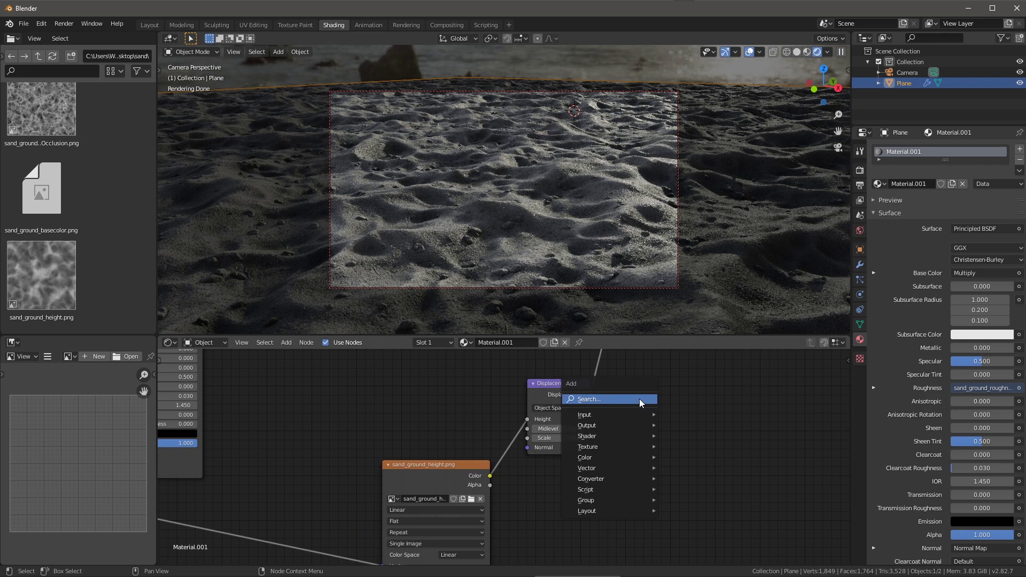
left_click(599, 400)
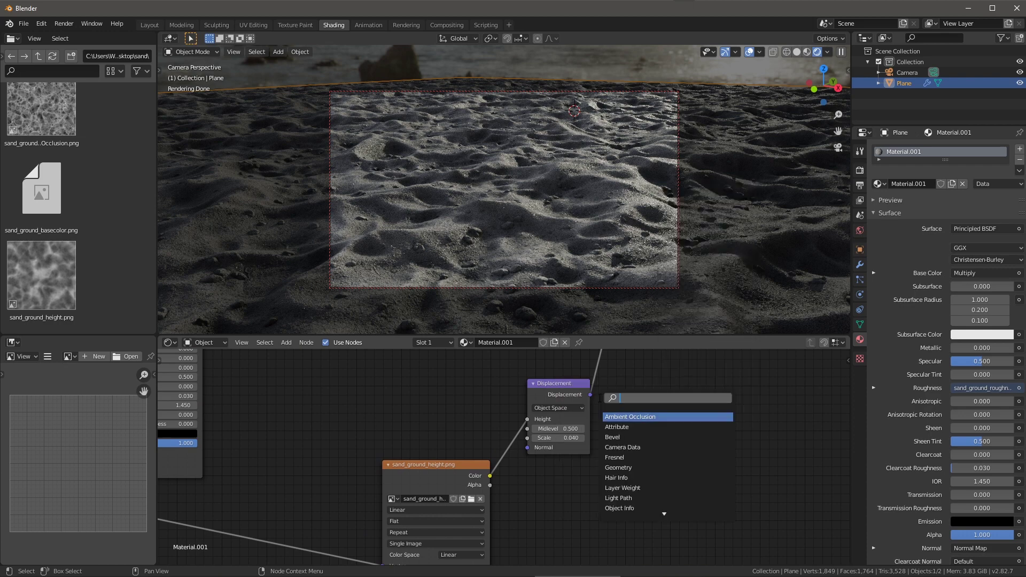
type("dis")
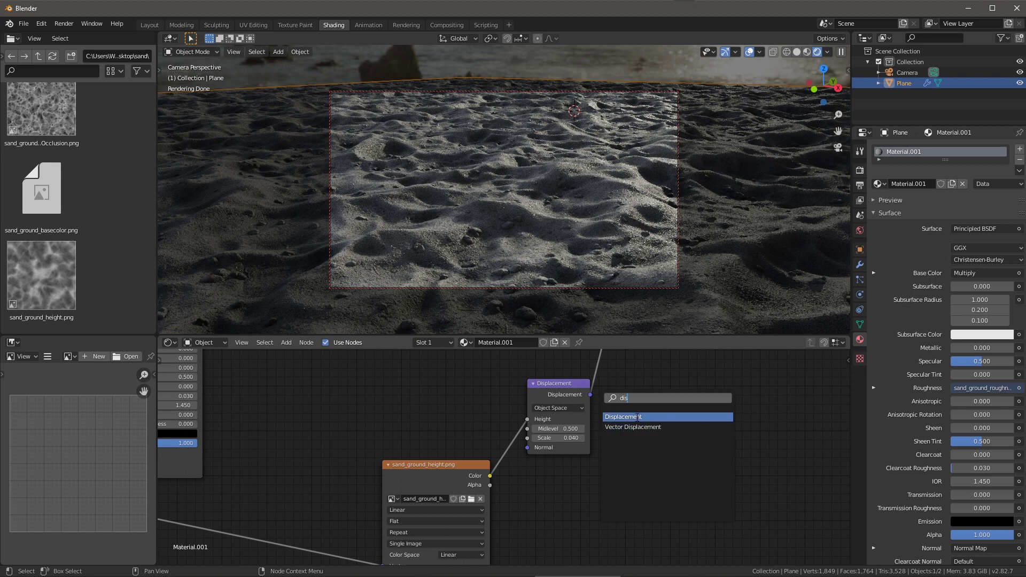
left_click(704, 378)
- Examine the Displacement node's midlevel and scale and its link to the Material Output's Displacement input
middle_click_drag(556, 416, 567, 405)
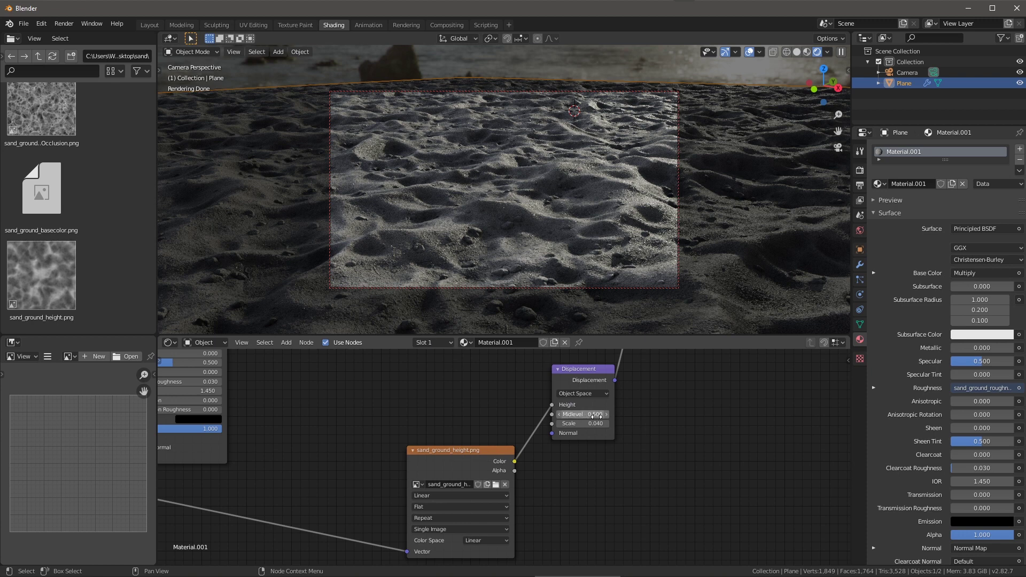
left_click(653, 416)
middle_click_drag(694, 413, 651, 481)
middle_click_drag(668, 405, 646, 508)
scroll(659, 428, "up", 1)
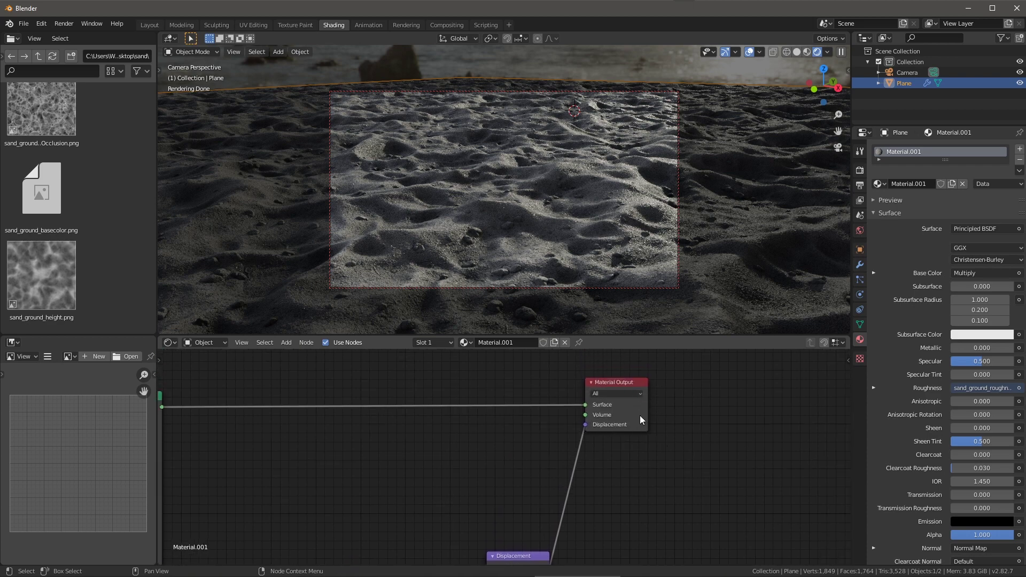
middle_click_drag(600, 487, 636, 429)
mouse_move(718, 448)
middle_mouse_down()
mouse_move(682, 433)
mouse_move(707, 429)
mouse_move(664, 446)
mouse_move(617, 432)
mouse_move(720, 441)
mouse_move(685, 477)
mouse_move(740, 463)
middle_mouse_up()
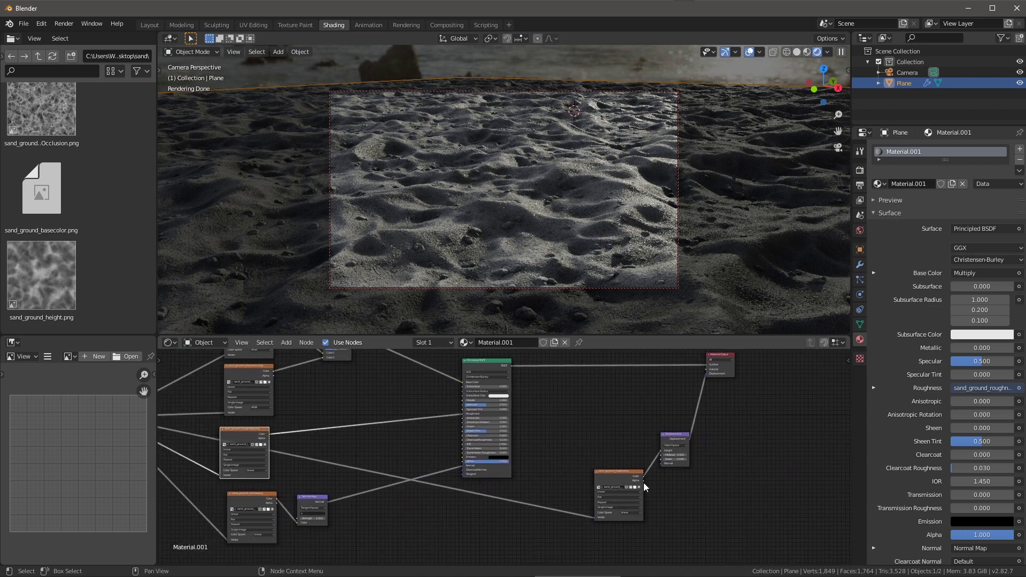
- Move the height texture node closer to the Principled BSDF and place the Displacement node right beside it
left_click_drag(620, 473, 577, 475)
left_click_drag(673, 437, 627, 464)
middle_click_drag(617, 428, 692, 441)
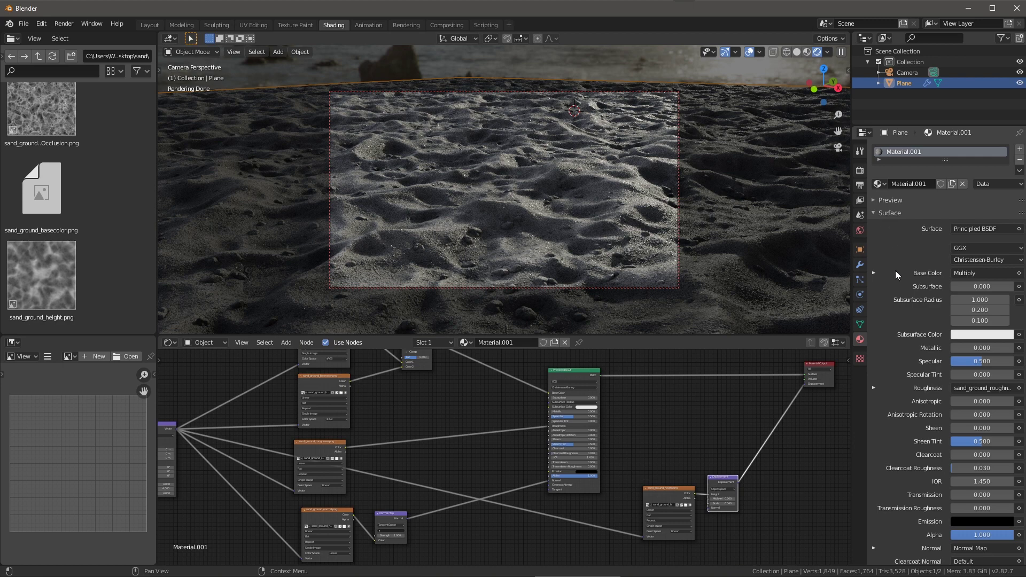
- Set the surface displacement method in the sand material's settings to Bump Only
scroll(898, 273, "down", 14)
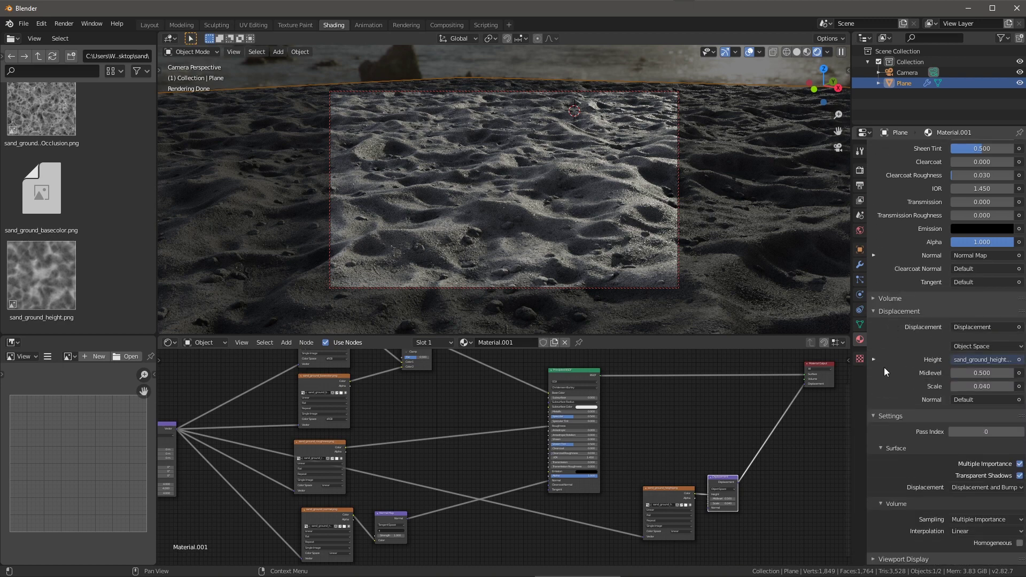
left_click(874, 416)
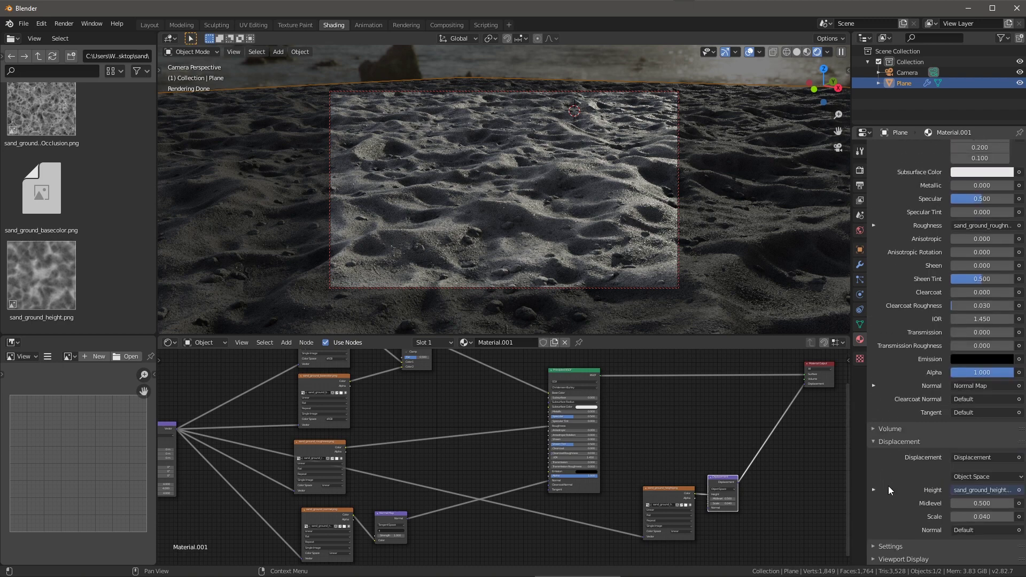
left_click(874, 546)
scroll(887, 487, "down", 5)
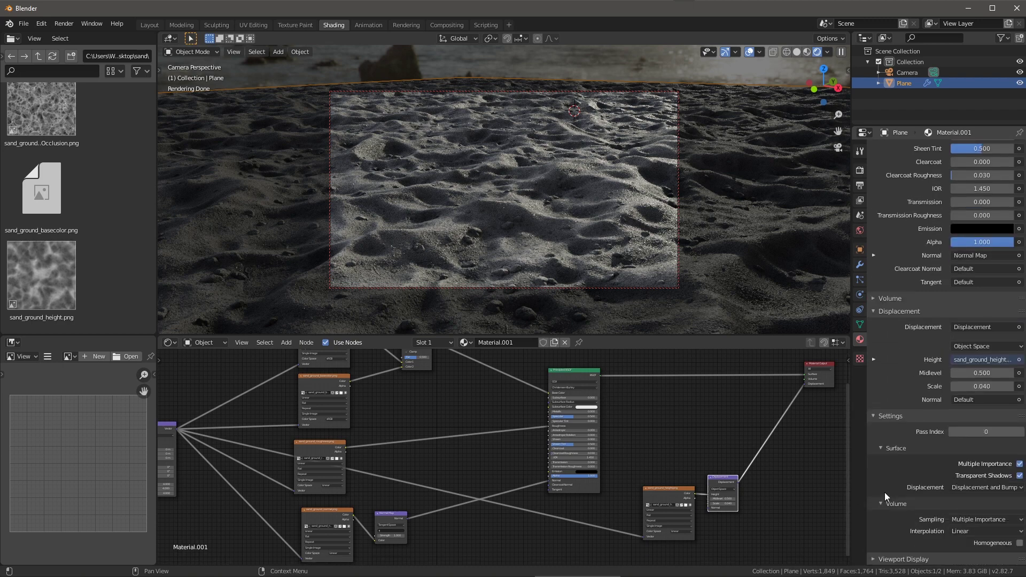
left_click(961, 489)
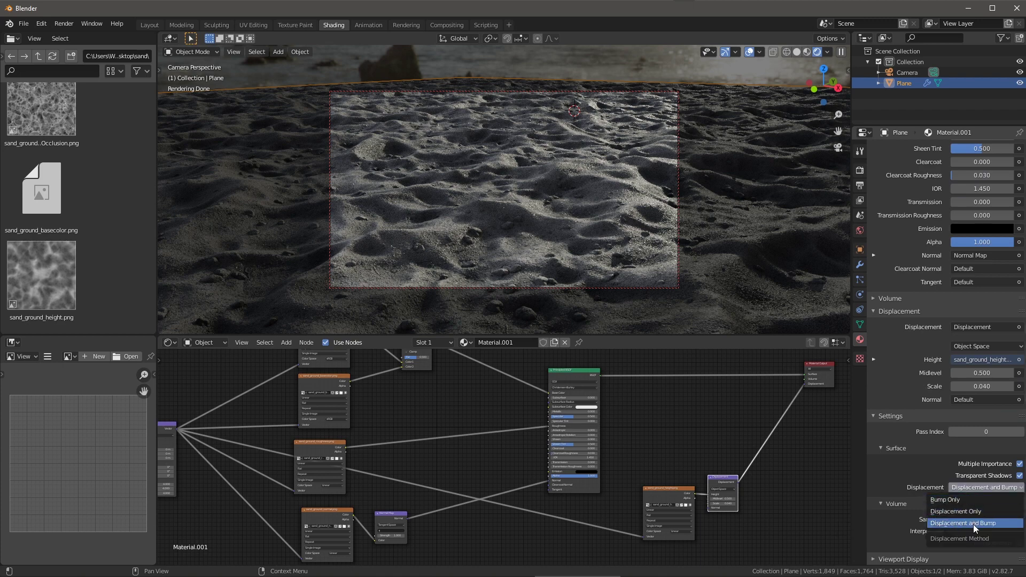
left_click(957, 500)
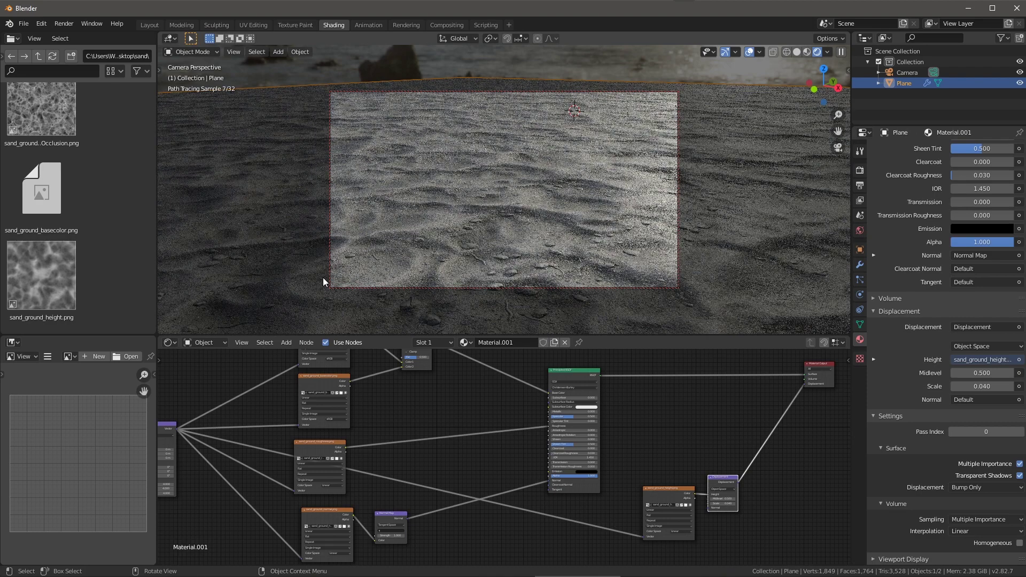
- Set the sand material's surface displacement method back to Displacement and Bump
mouse_move(688, 439)
middle_mouse_down()
mouse_move(640, 421)
mouse_move(658, 462)
mouse_move(703, 434)
mouse_move(694, 437)
middle_mouse_up()
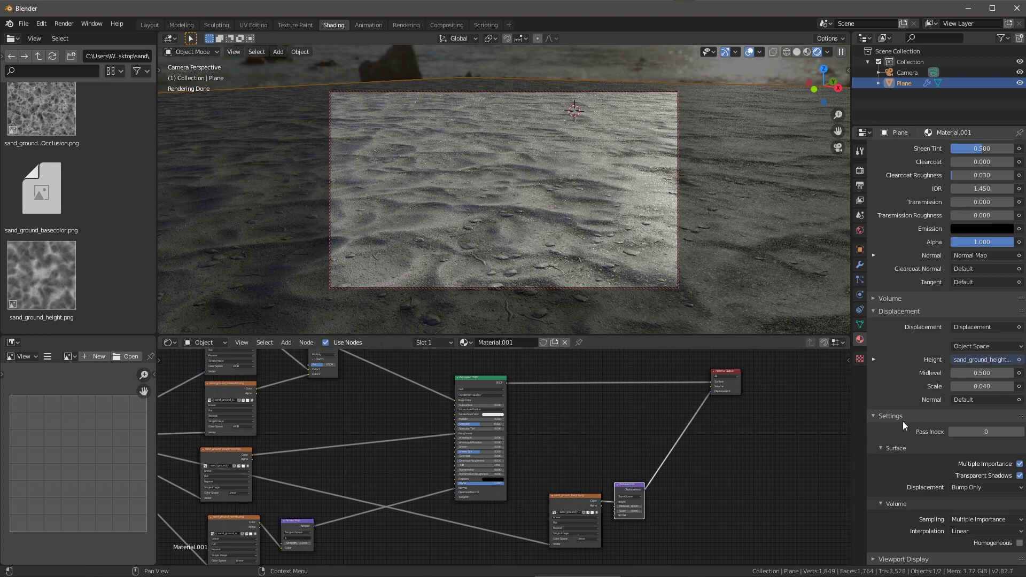
left_click(963, 487)
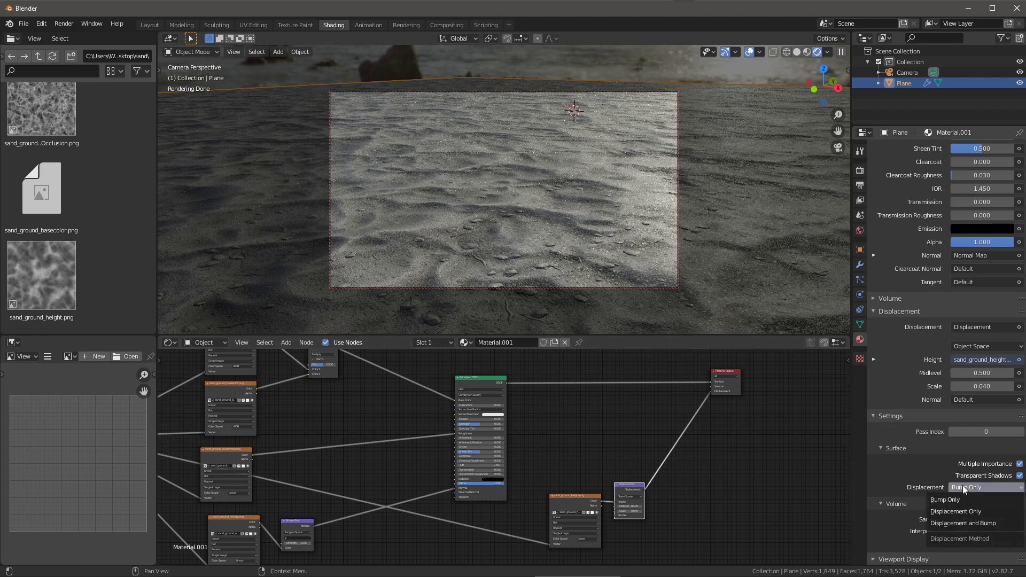
left_click(947, 524)
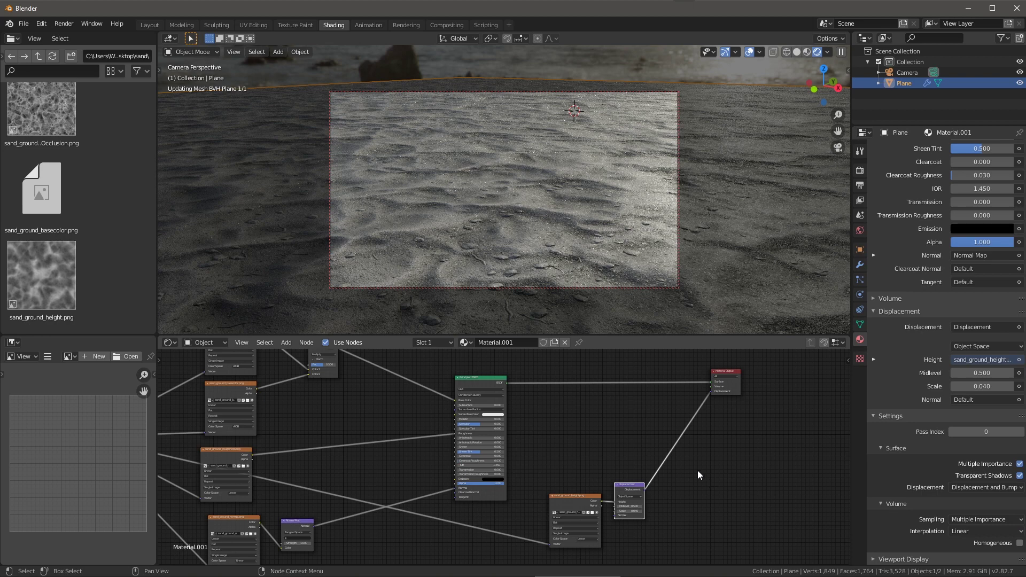
- Examine the Displacement node fed by the height texture and the complete material node network
middle_click_drag(688, 486, 694, 429, "ctrl")
scroll(693, 429, "up", 4)
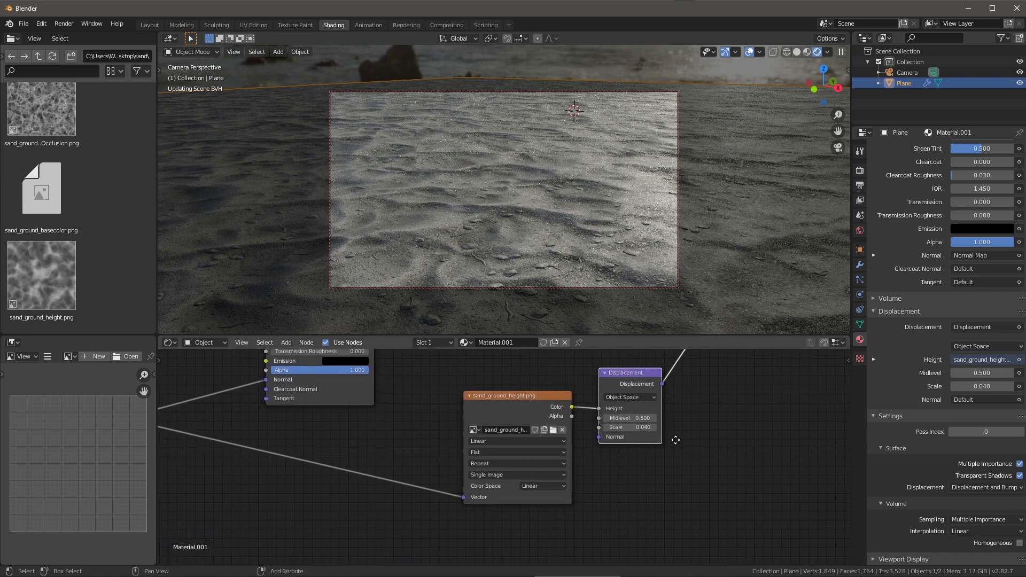
middle_click_drag(777, 448, 722, 500)
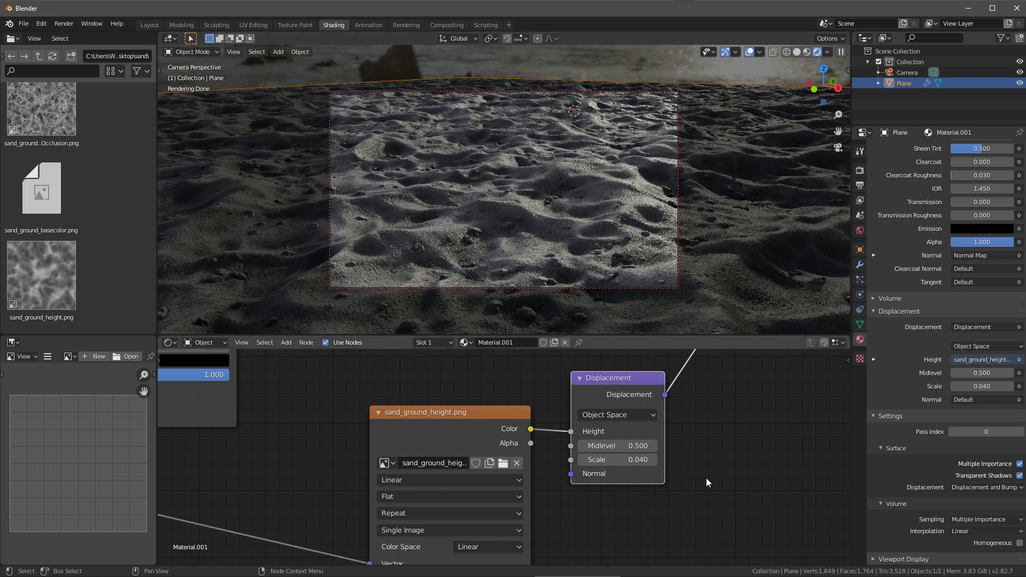
middle_click_drag(769, 489, 650, 435, "ctrl")
middle_click_drag(743, 409, 644, 458)
middle_click_drag(638, 483, 622, 452)
middle_click_drag(449, 438, 491, 444)
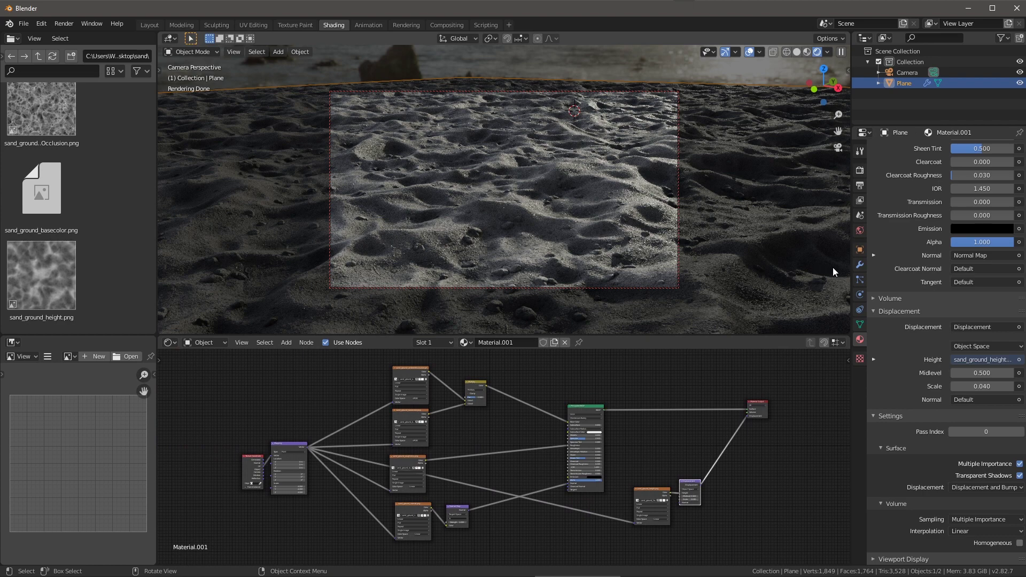
- Examine the plane's adaptive Subdivision modifier together with the Cycles feature set and subdivision dicing settings it depends on
left_click(859, 265)
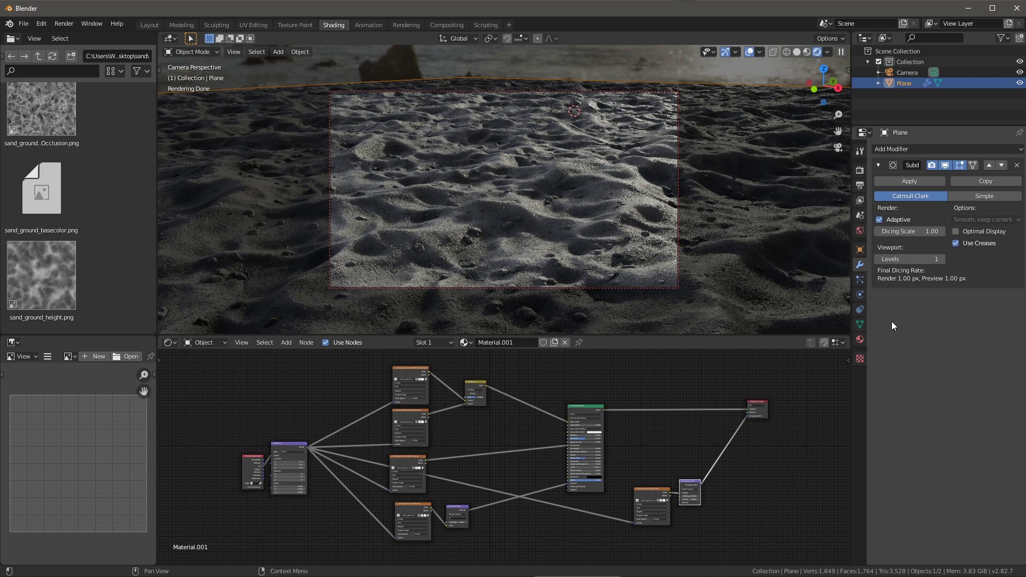
left_click(860, 170)
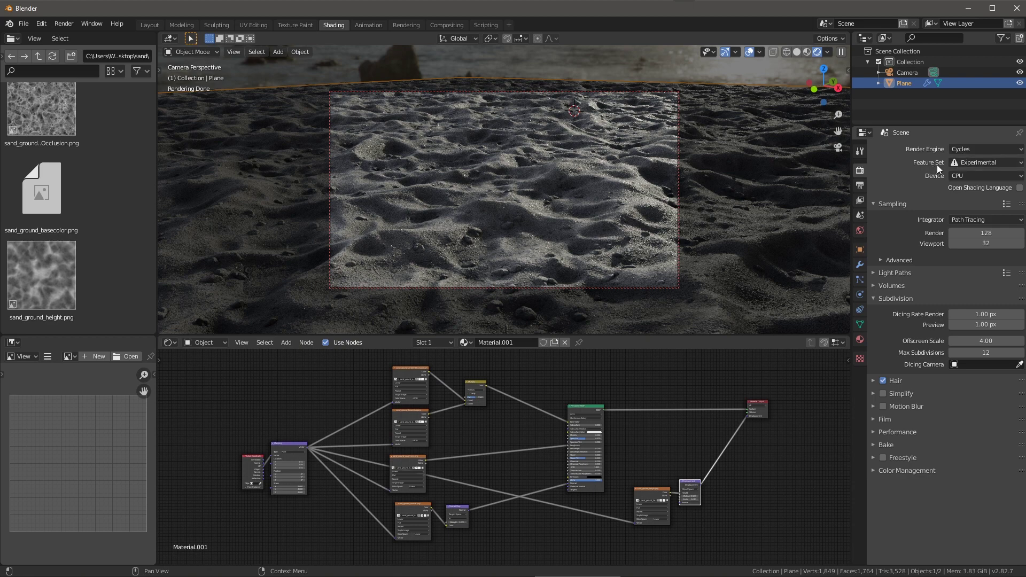
left_click(973, 162)
left_click(859, 265)
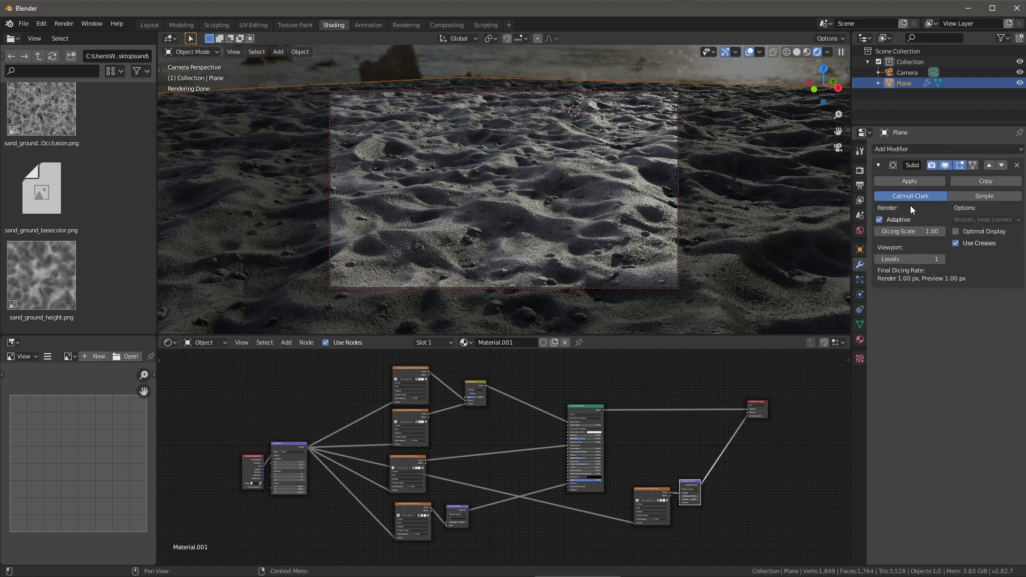
left_click(859, 170)
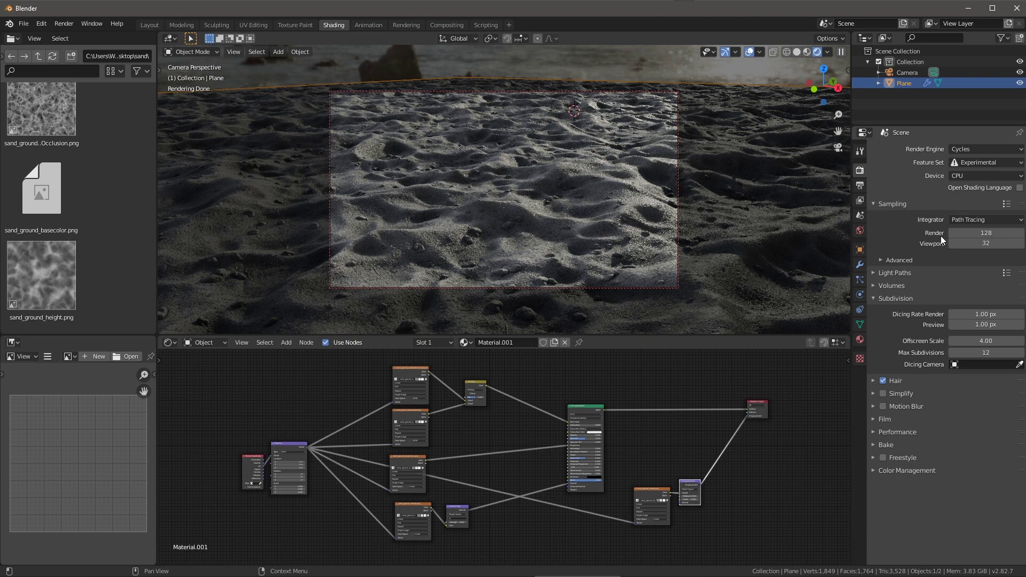
left_click(860, 265)
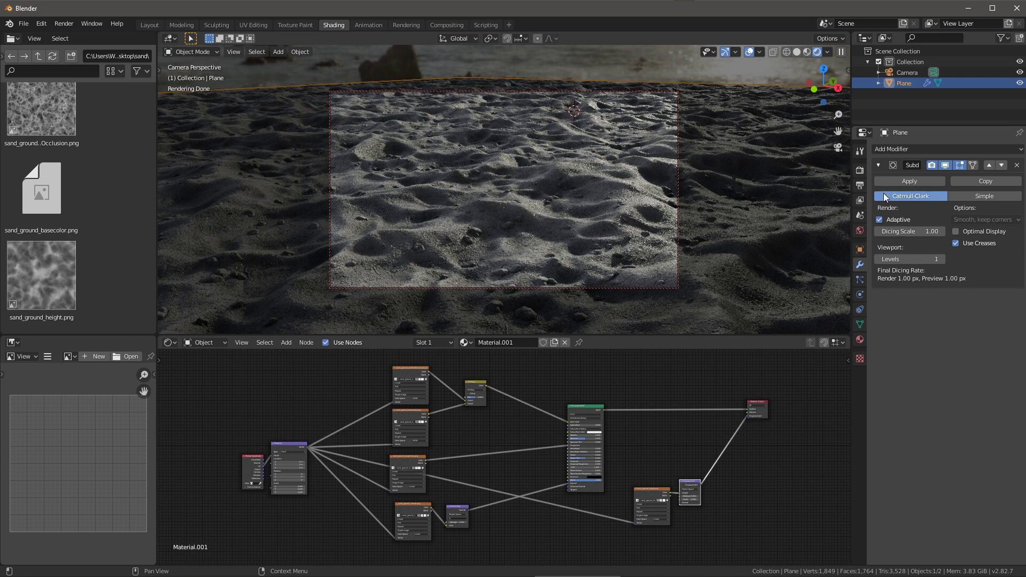
- Set the scene's preview dicing rate for subdivision to 8 px
left_click(860, 171)
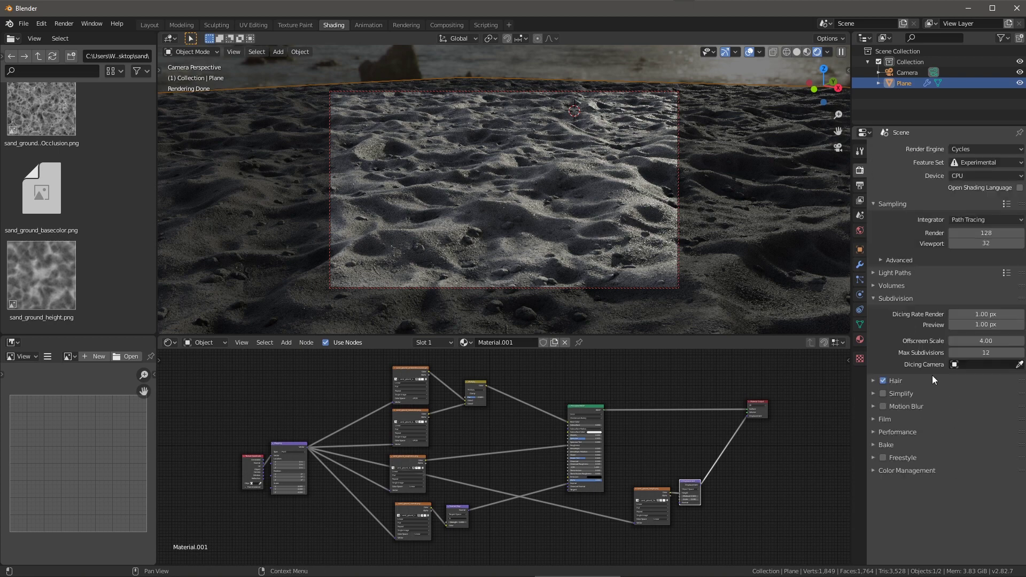
left_click(985, 325)
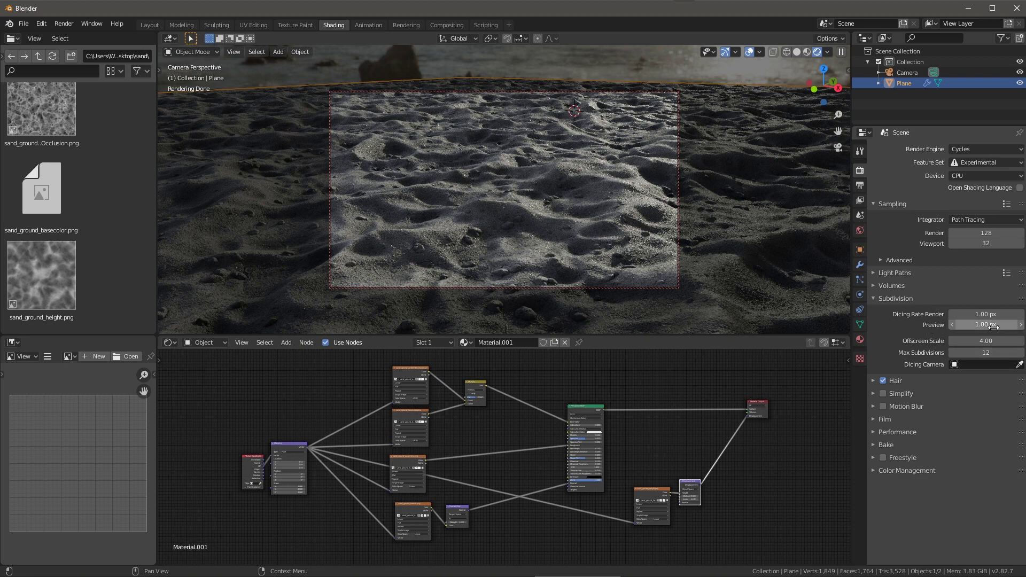
type("8")
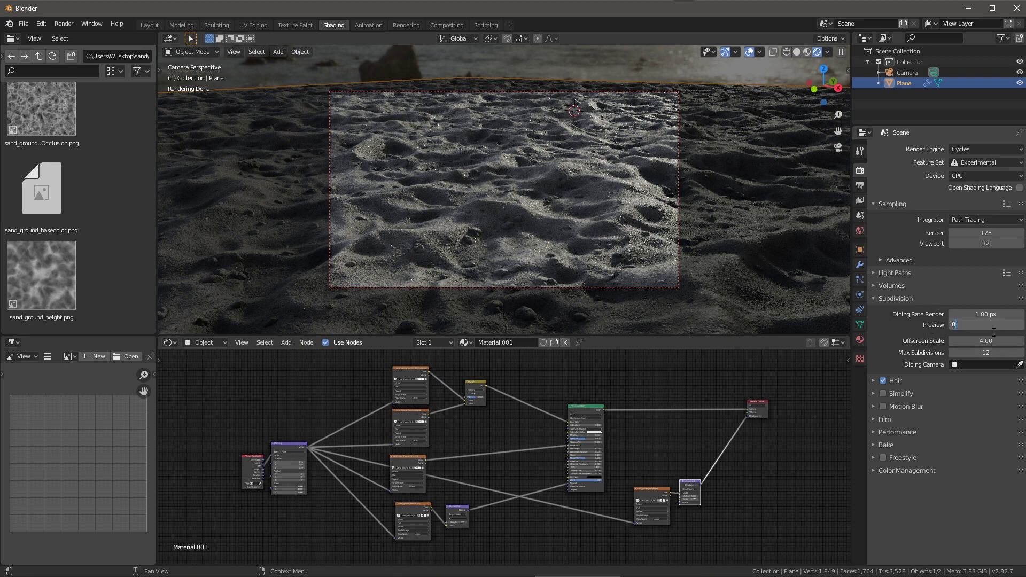
key("Return")
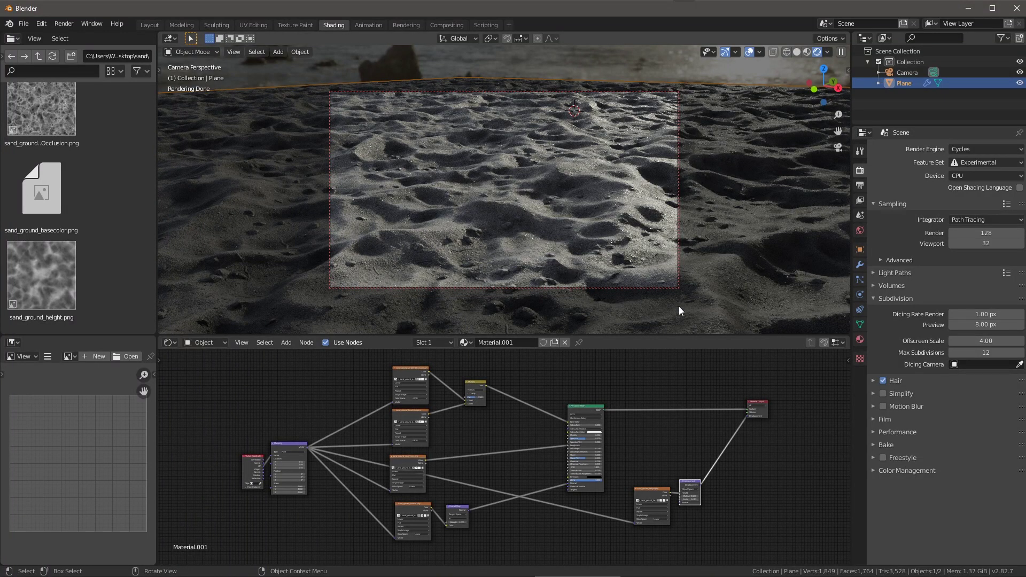
- Set the preview dicing rate for subdivision to 1 px
left_click(983, 324)
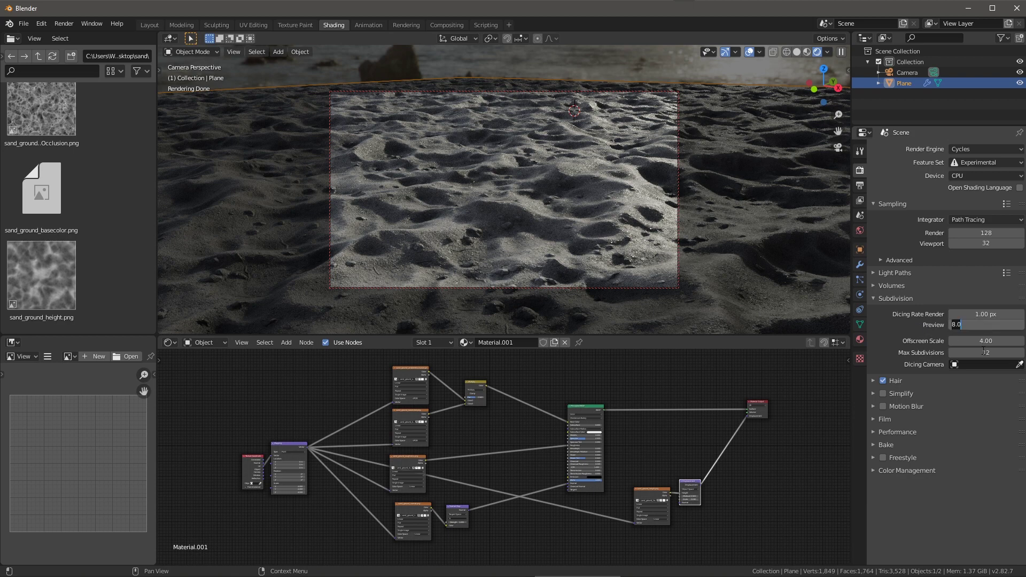
type("1")
key("Return")
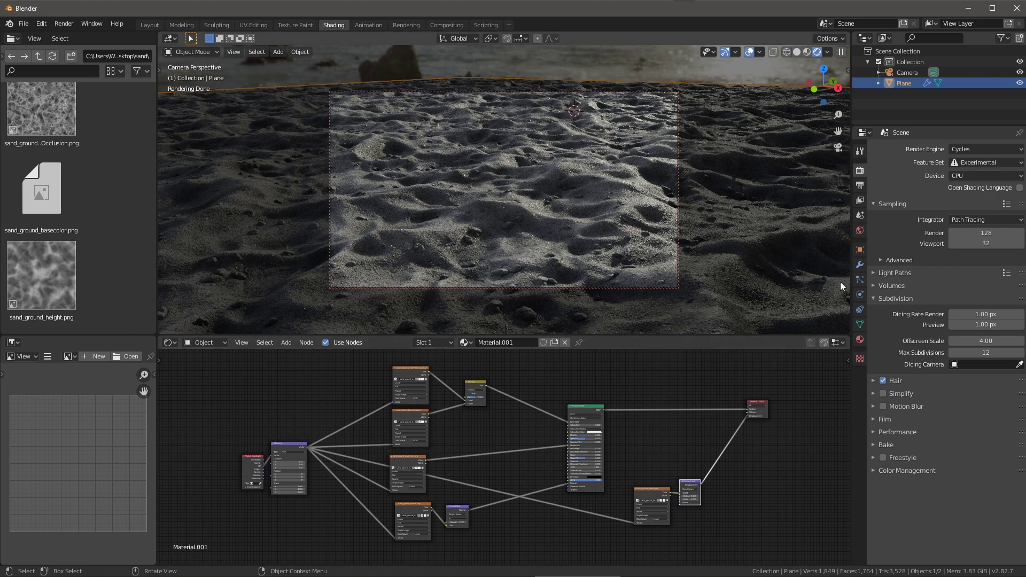
- Review the material's displacement method, the render feature set and the plane's Subdivision modifier once more
left_click(859, 341)
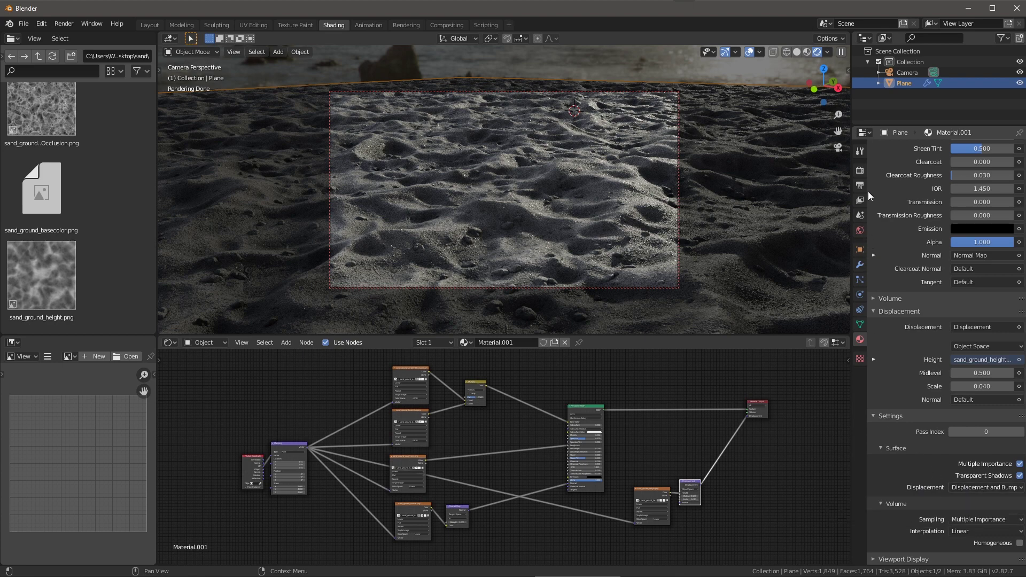
left_click(860, 170)
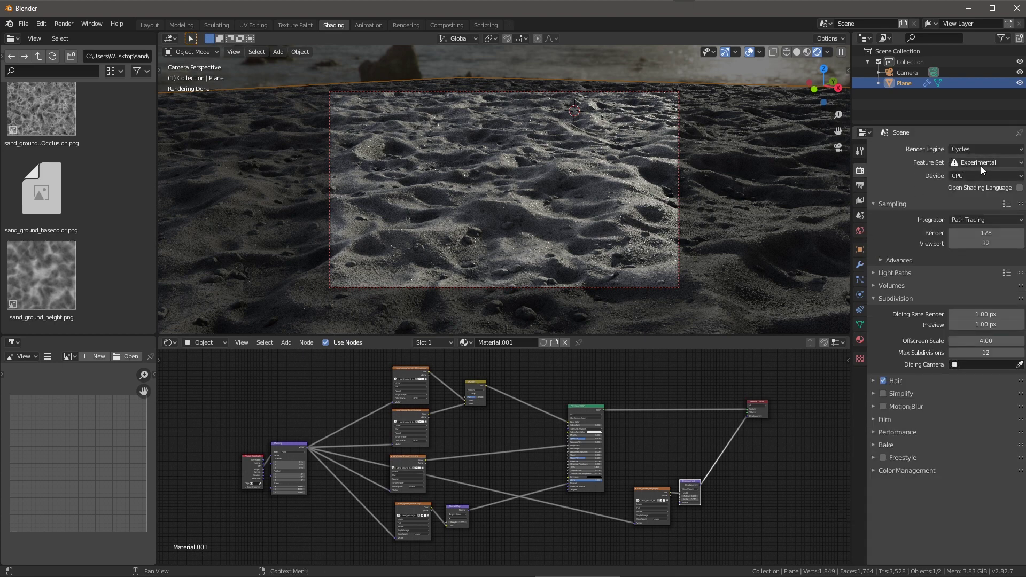
left_click(859, 265)
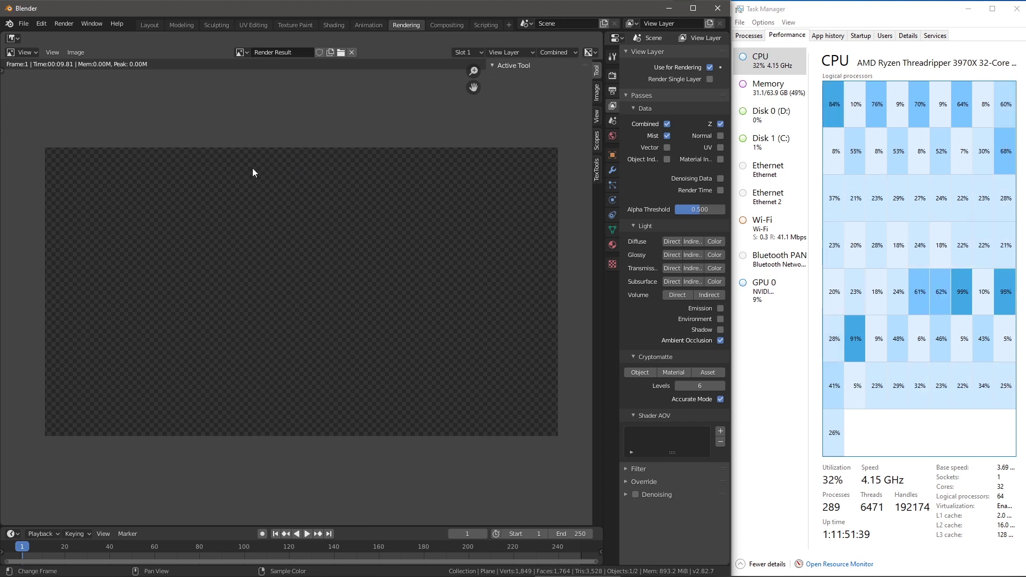
- Render the current frame, and shrink and reposition the render window so that Task Manager's CPU graphs stay uncovered
left_click(68, 24)
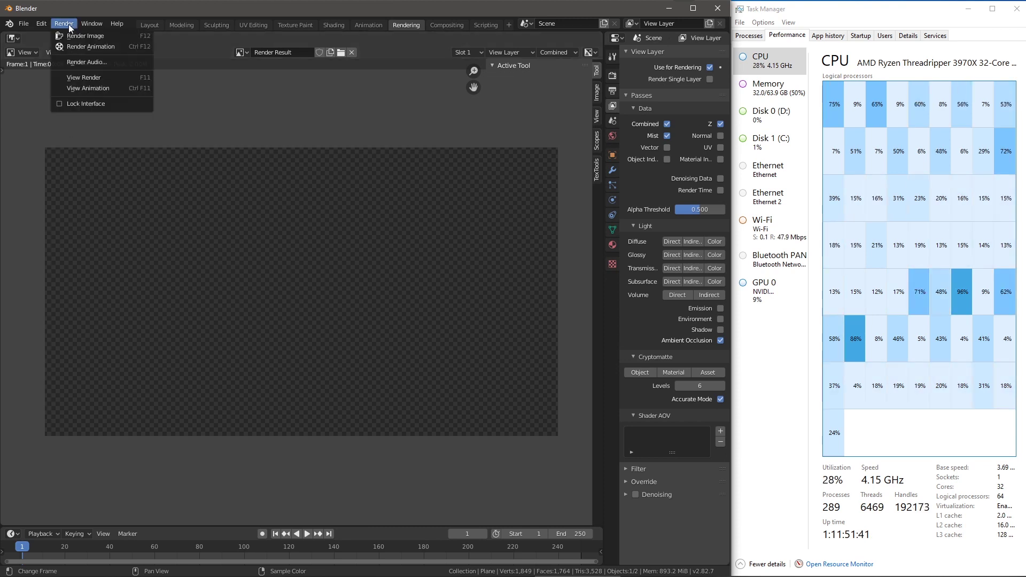
left_click(69, 37)
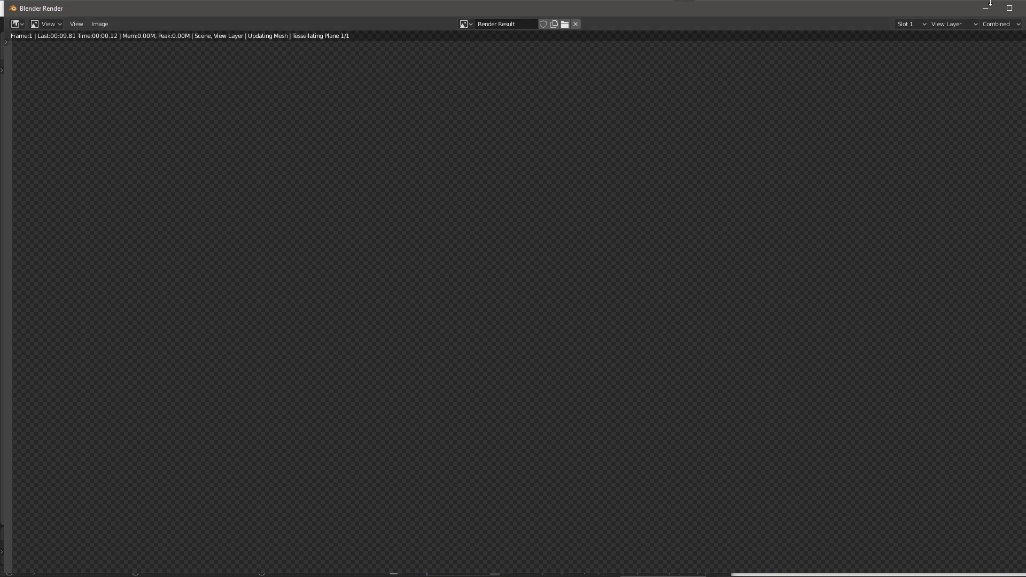
left_click_drag(1025, 1, 614, 46)
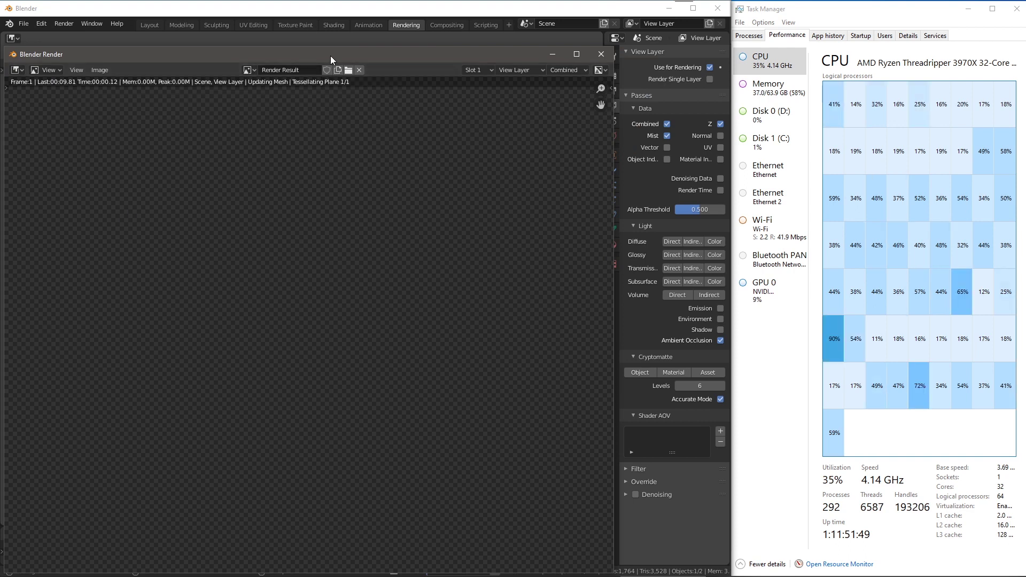
left_click_drag(331, 54, 344, 35)
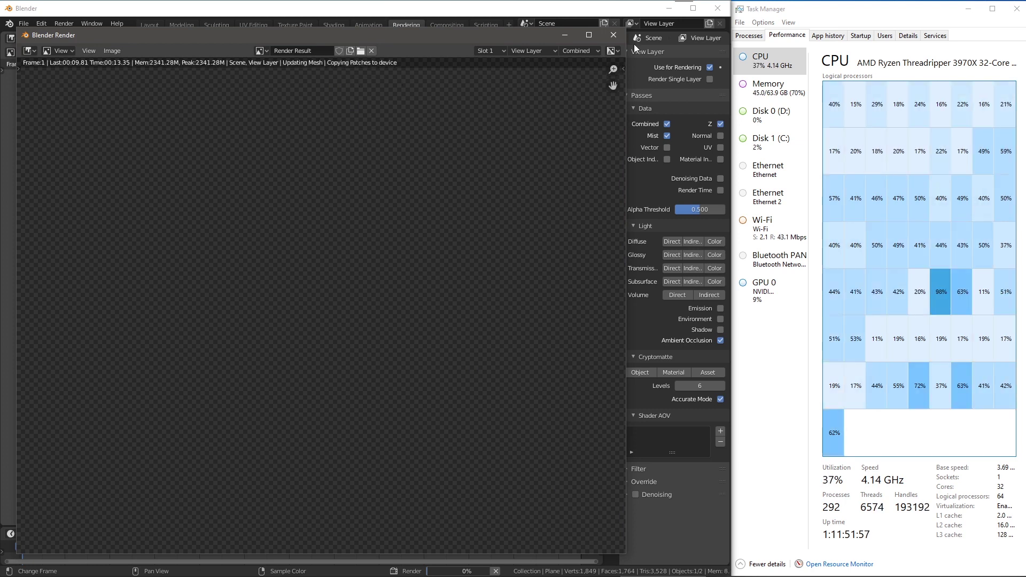
left_click_drag(625, 28, 581, 41)
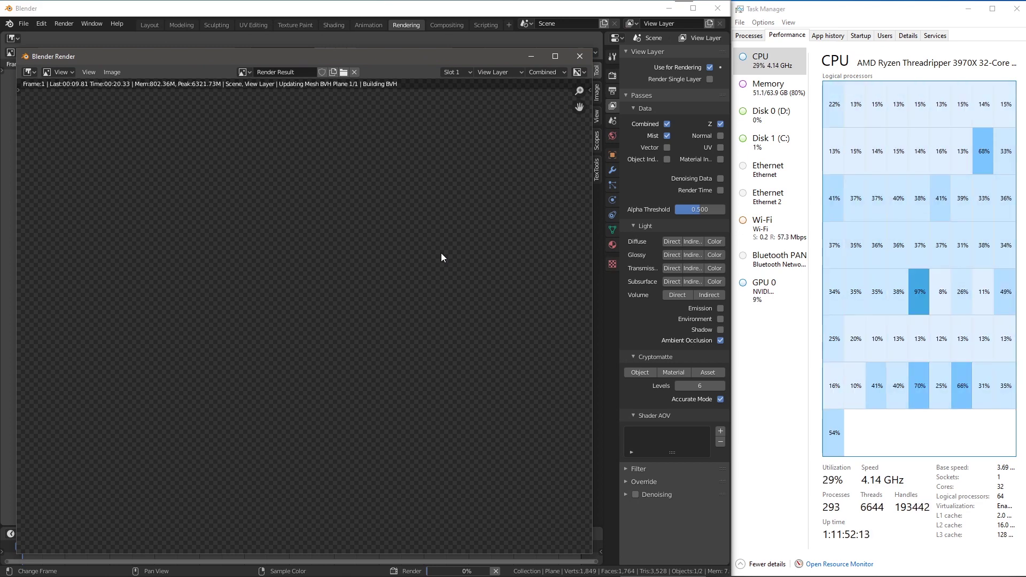
left_click_drag(593, 554, 613, 552)
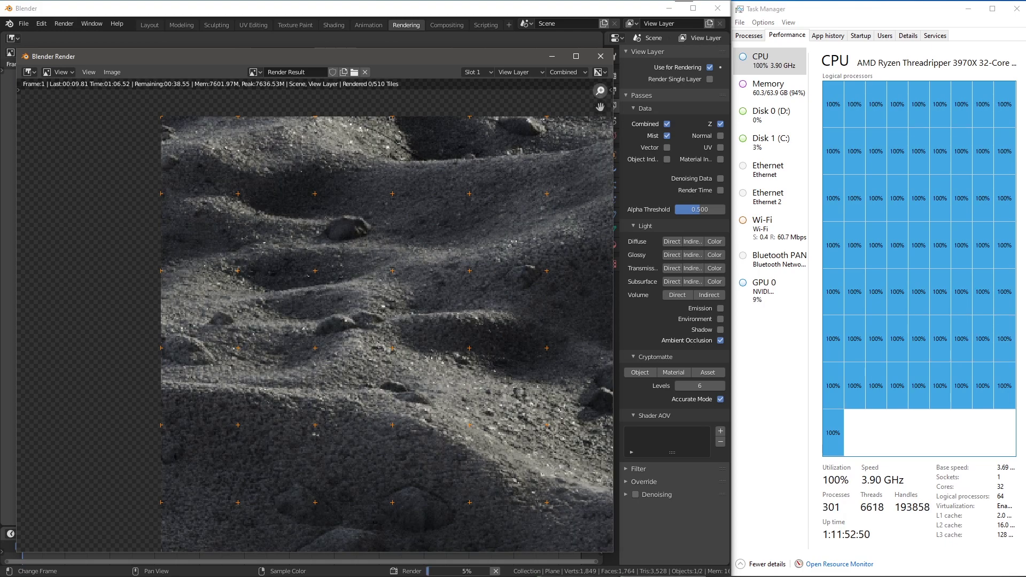
- Inspect the whole rendered sand image in the render window, and close that window
left_click_drag(602, 92, 603, 196)
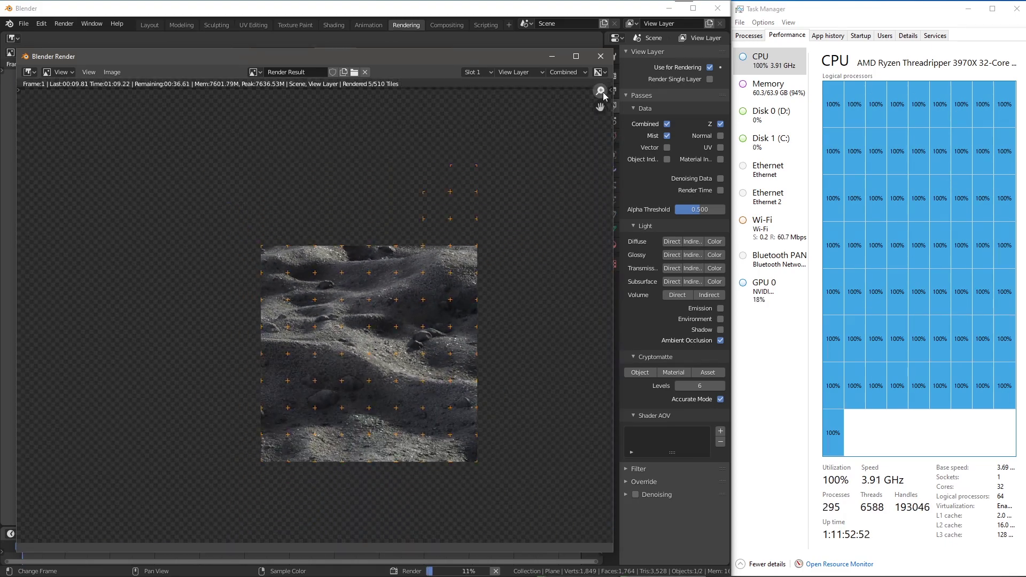
left_click_drag(601, 91, 601, 134)
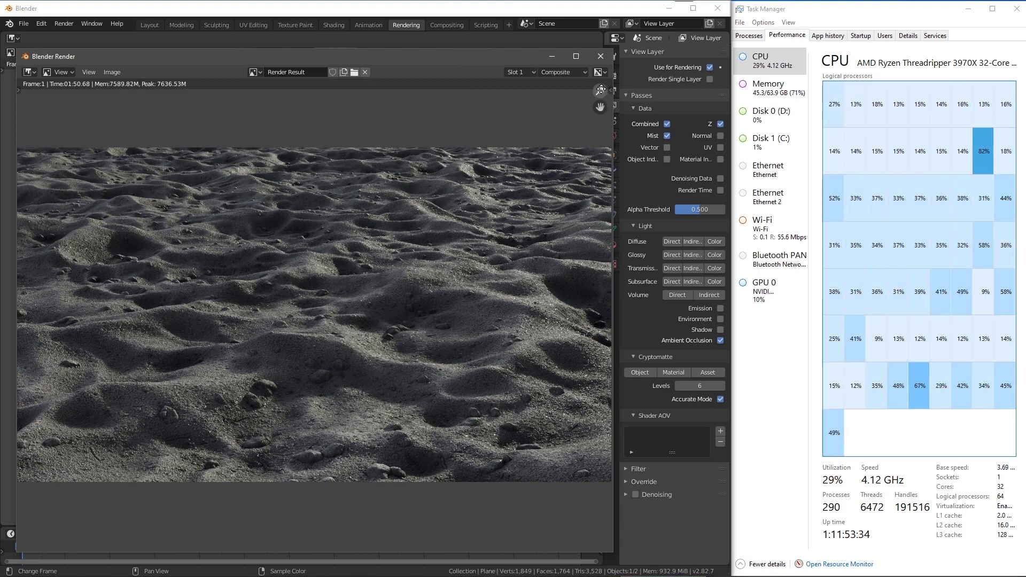
scroll(447, 206, "down", 2)
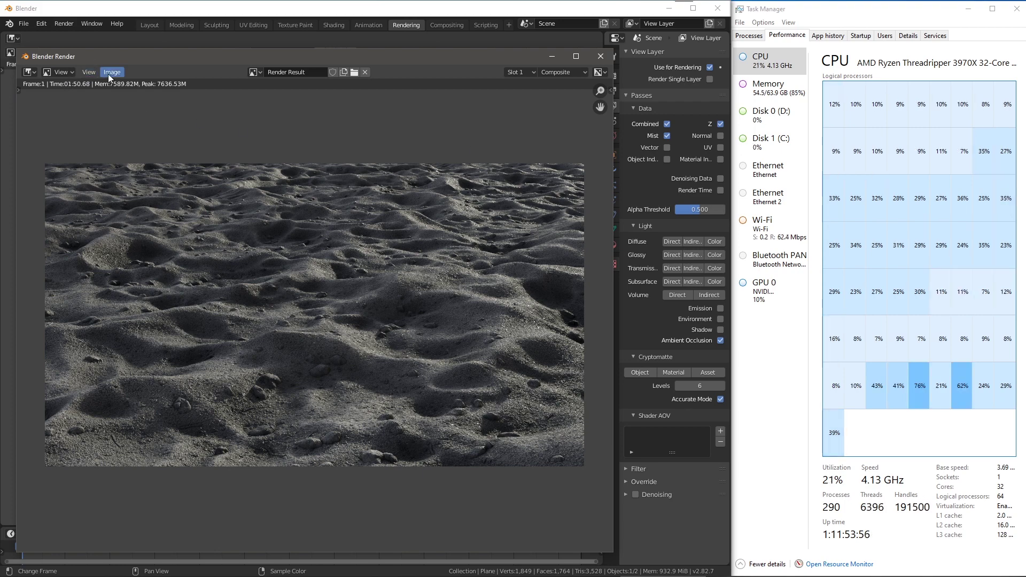
left_click(596, 61)
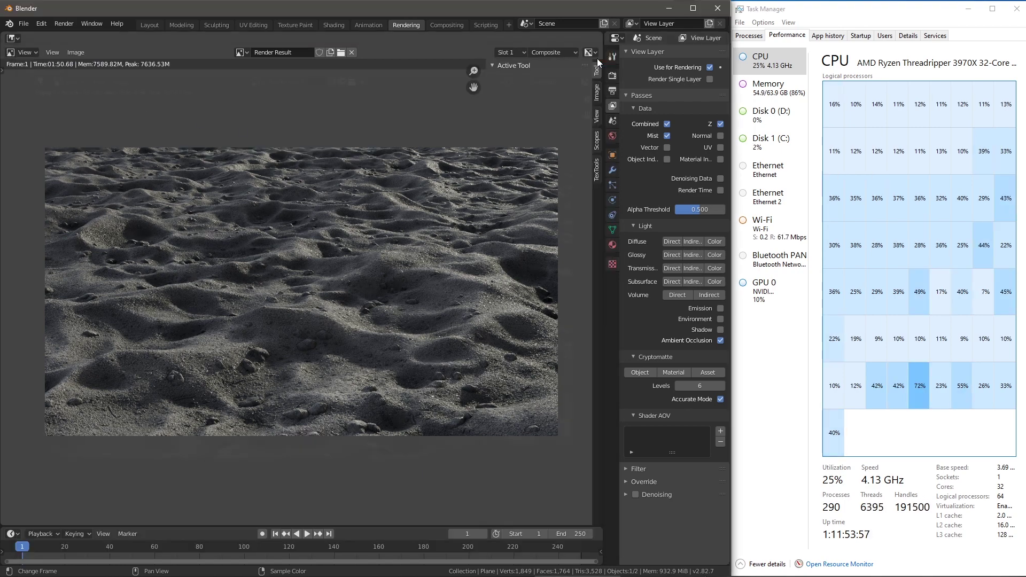
- Render the sand scene's current frame again and shrink the render window to uncover Task Manager's CPU graphs
left_click(66, 23)
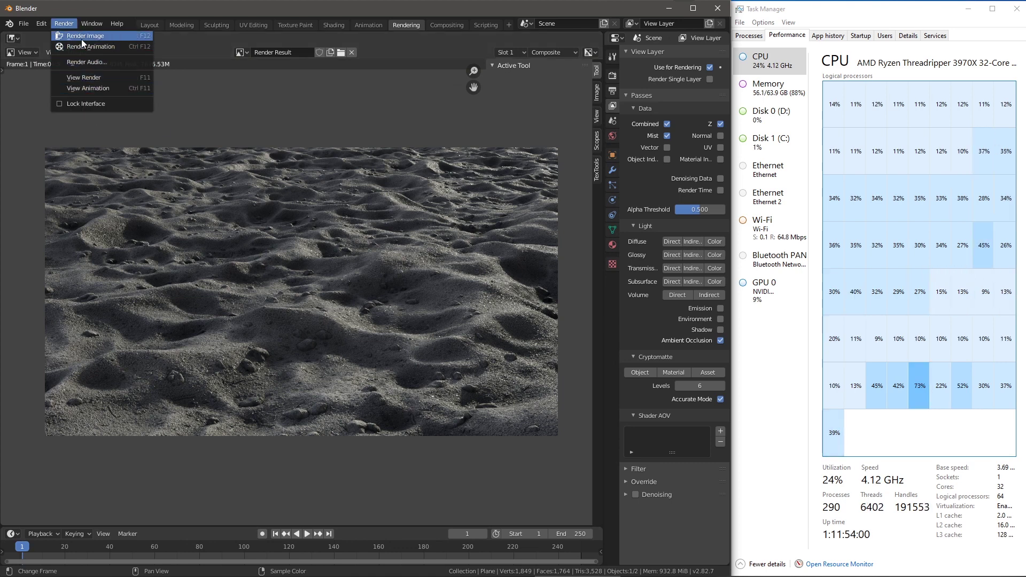
left_click(88, 37)
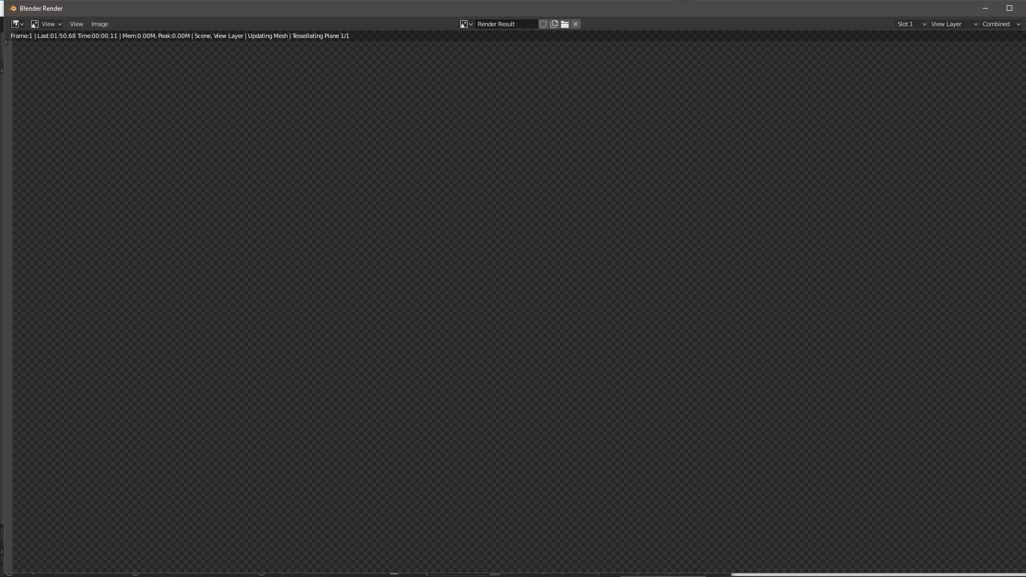
left_click_drag(1025, 0, 727, 14)
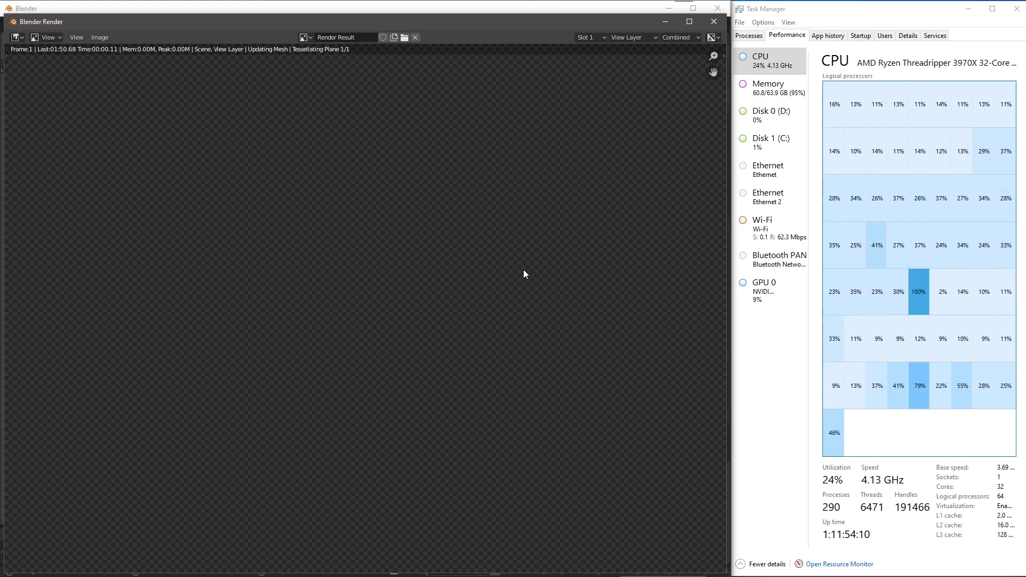
- Switch to Substance Designer and examine the sand_ground graph's Shape, Blur HQ Grayscale, Transformation 2D and Blend node chains above the blue frame
left_click(490, 567)
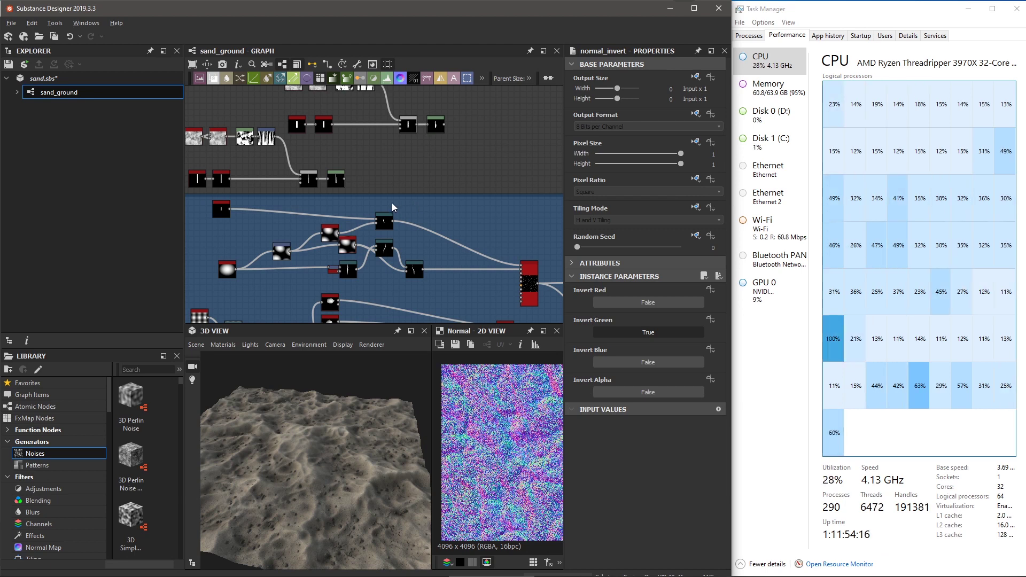
scroll(436, 173, "down", 1)
middle_click_drag(436, 174, 359, 176)
scroll(360, 177, "down", 2)
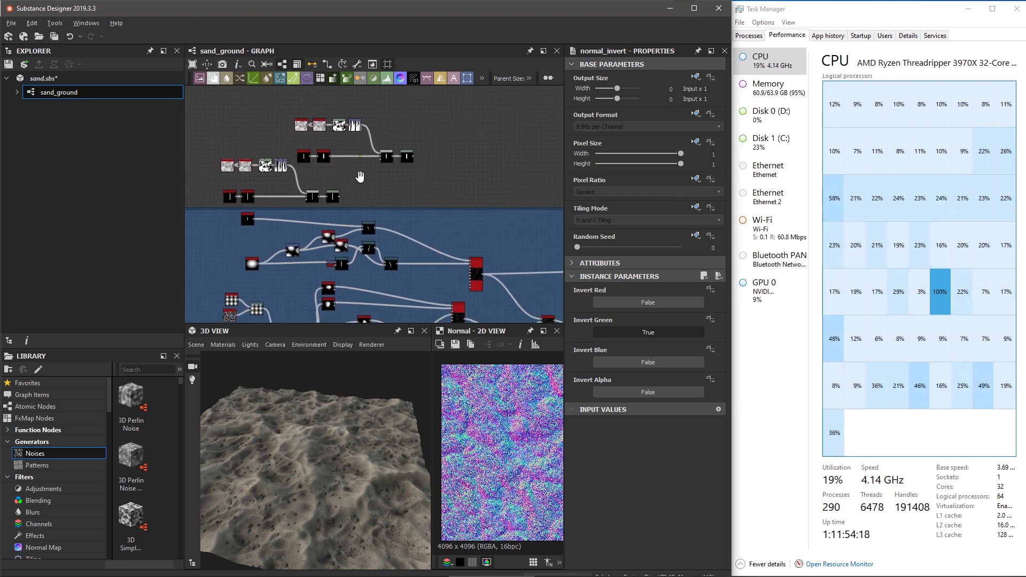
scroll(417, 197, "up", 4)
middle_click_drag(225, 200, 454, 197)
scroll(361, 201, "up", 3)
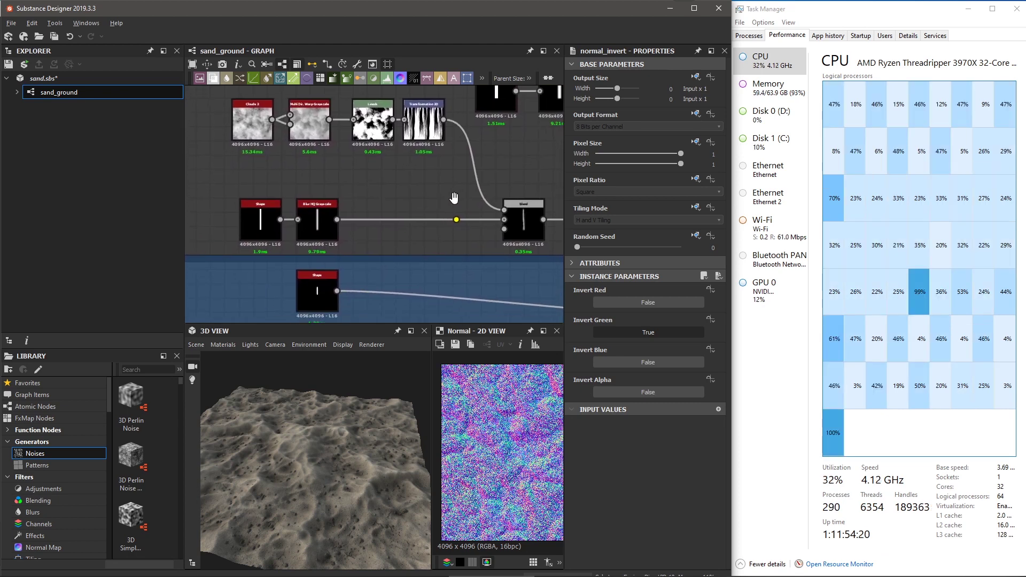
scroll(454, 237, "up", 1)
middle_click_drag(454, 237, 372, 289)
middle_click_drag(472, 254, 348, 318)
scroll(418, 248, "down", 1)
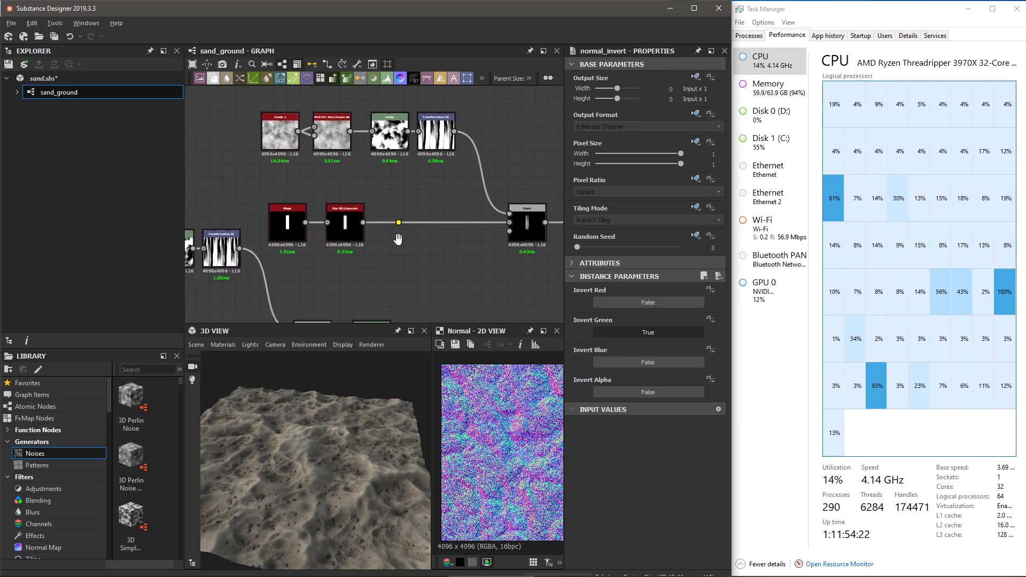
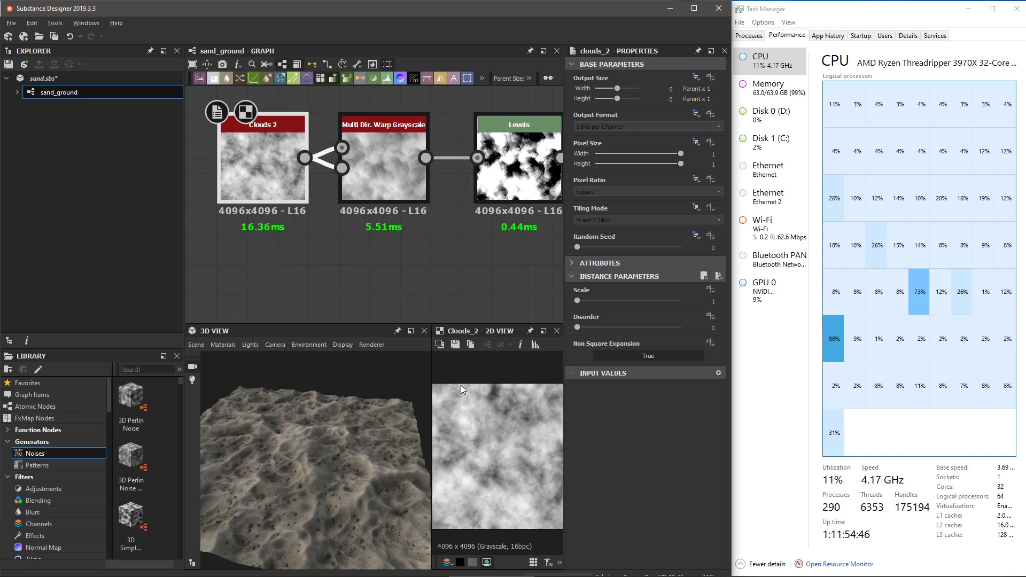
- Preview the Multi Dir. Warp Grayscale node's output, widening the 2D view and fitting the whole texture in it
left_click(390, 161)
scroll(488, 442, "up", 2)
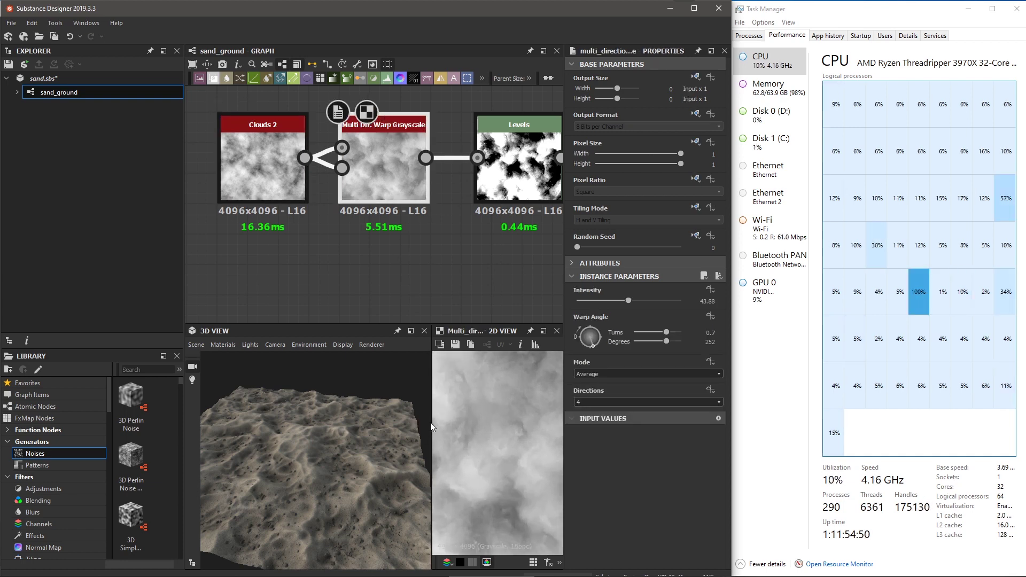
left_click_drag(430, 422, 308, 422)
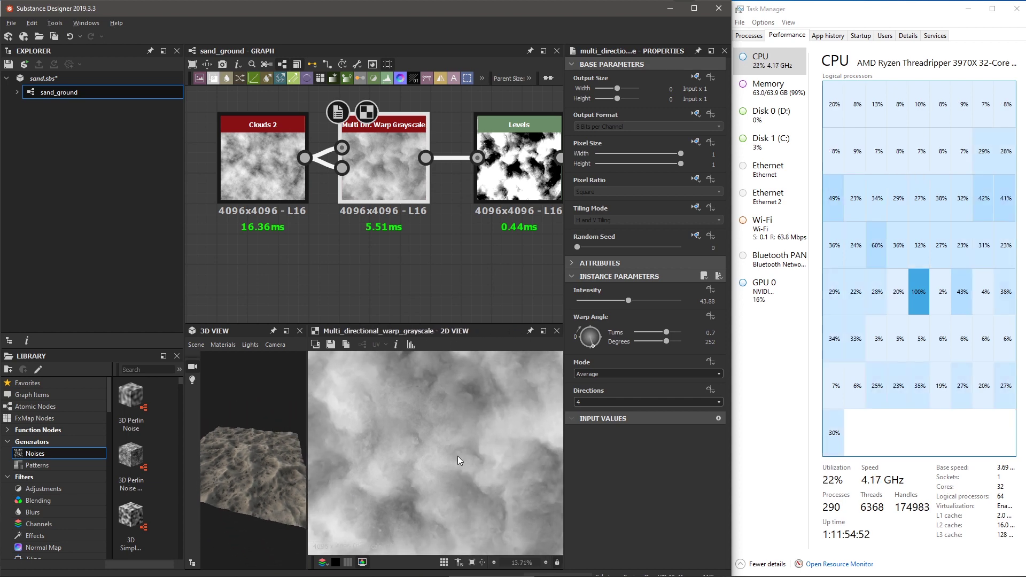
key("f")
middle_click_drag(446, 192, 394, 211)
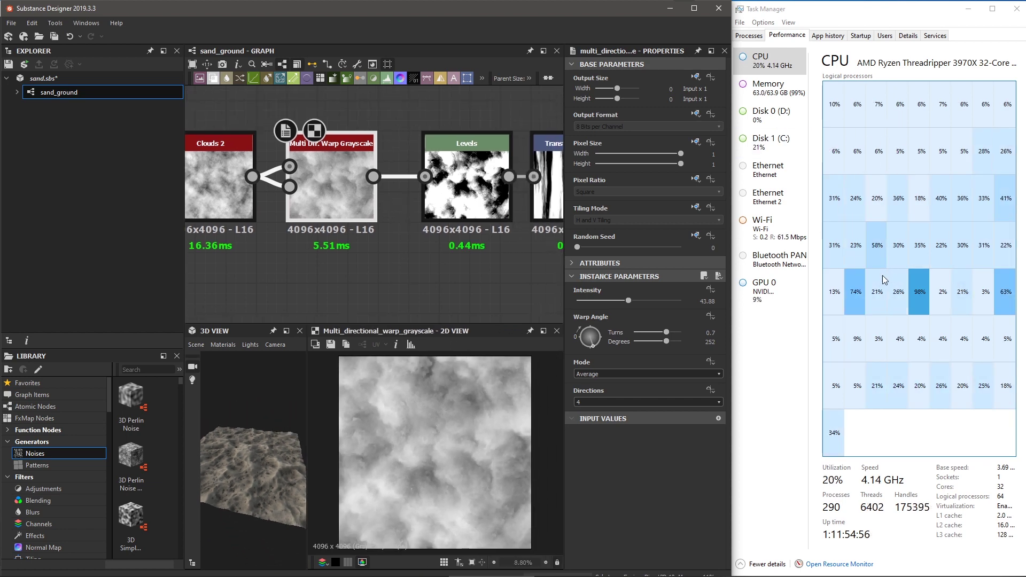
middle_click_drag(439, 246, 404, 247)
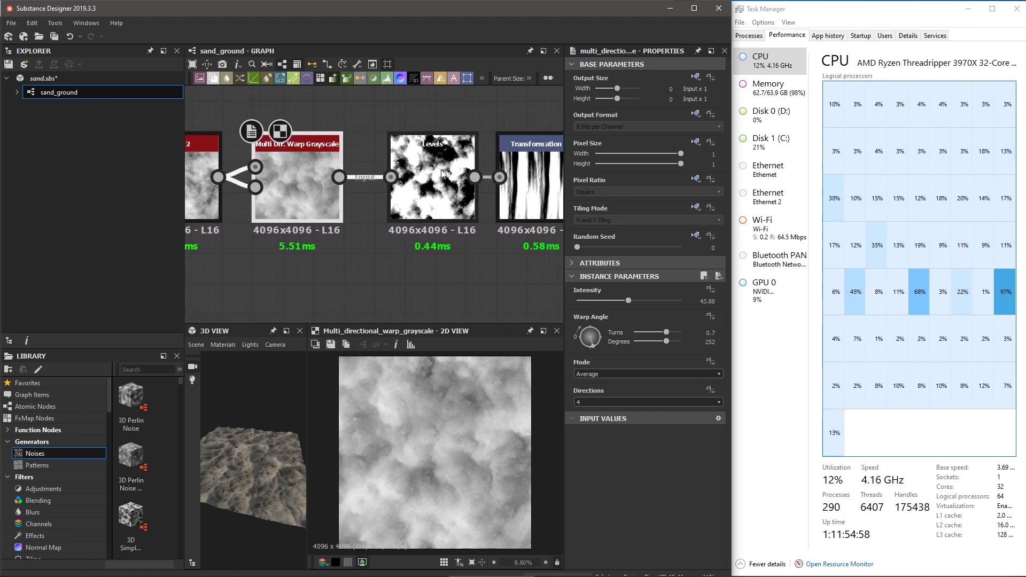
- Preview the outputs of the Levels and Transformation 2D nodes that follow the Multi Dir. Warp Grayscale node
double_click(443, 174)
middle_click_drag(555, 173, 457, 171)
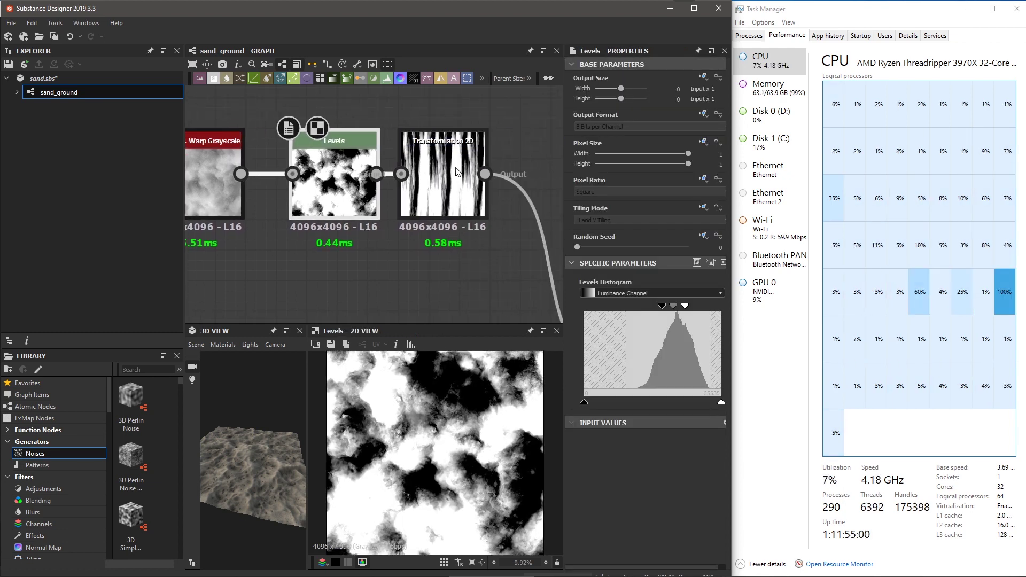
double_click(456, 171)
scroll(457, 479, "up", 3)
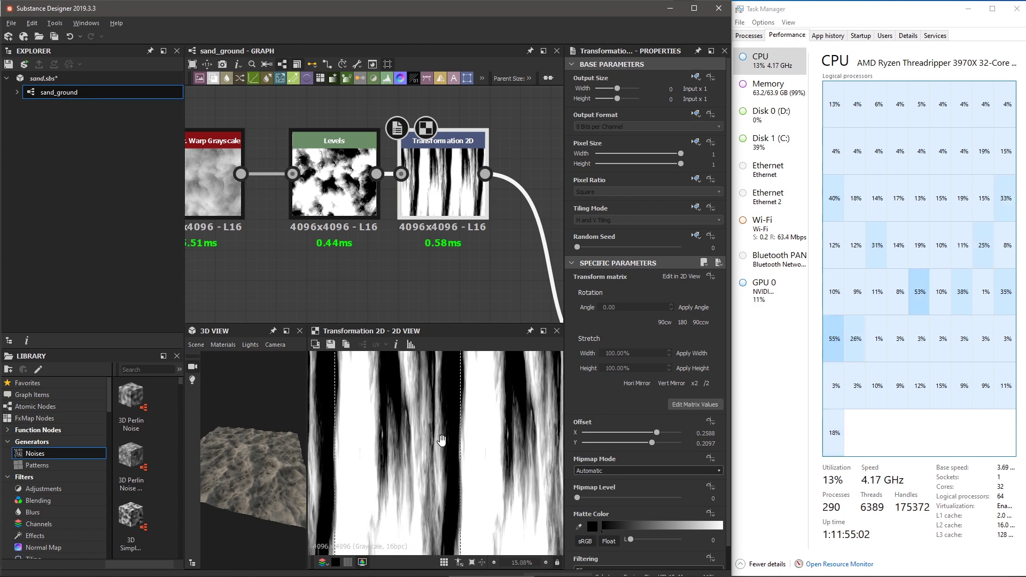
middle_click_drag(438, 436, 466, 446)
scroll(457, 210, "down", 3)
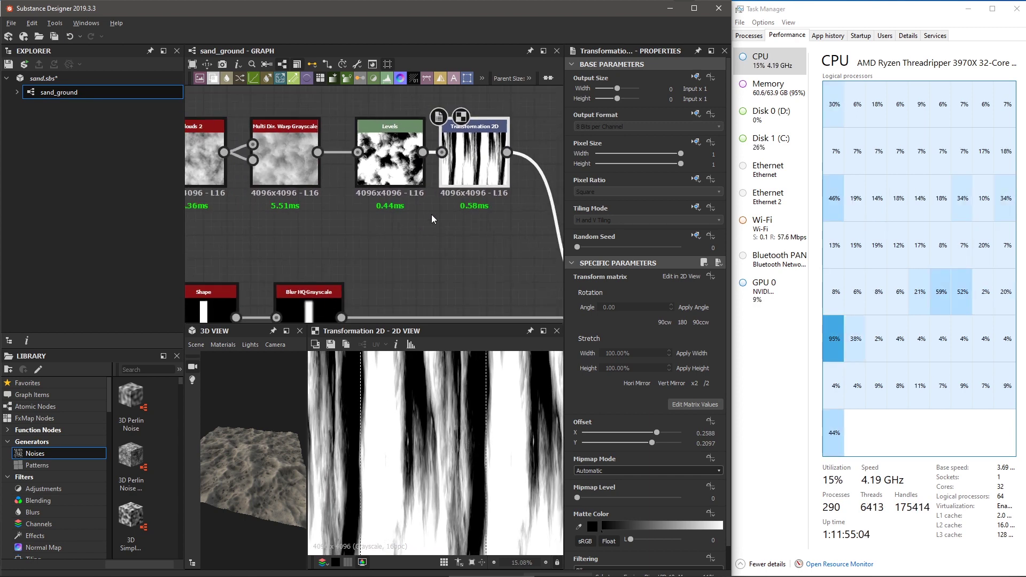
- Select the Clouds 2 to Transformation 2D node chain and browse the library's Noises generators down to the Dirt noises
middle_click_drag(403, 259, 425, 245)
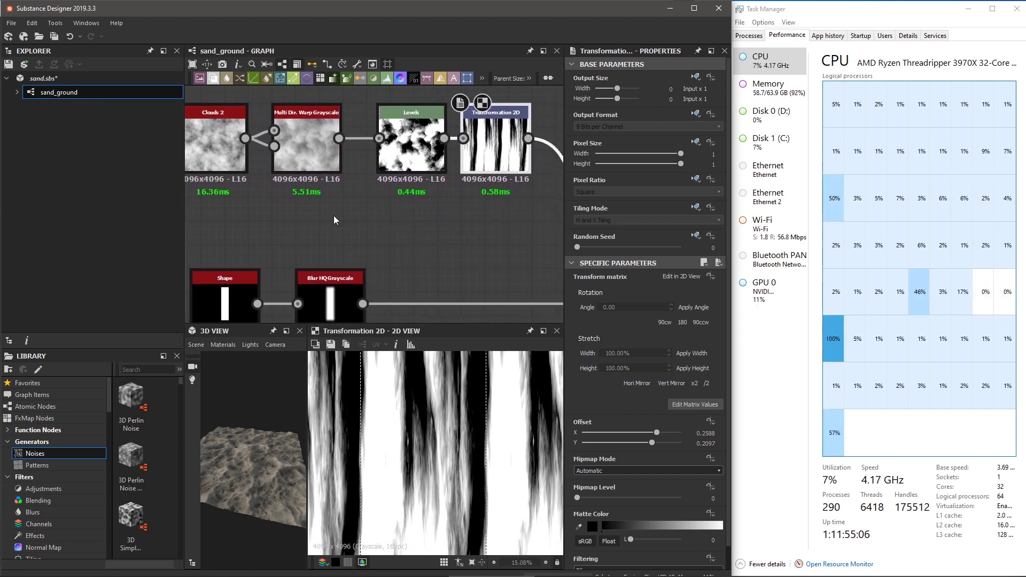
left_click_drag(229, 201, 487, 155)
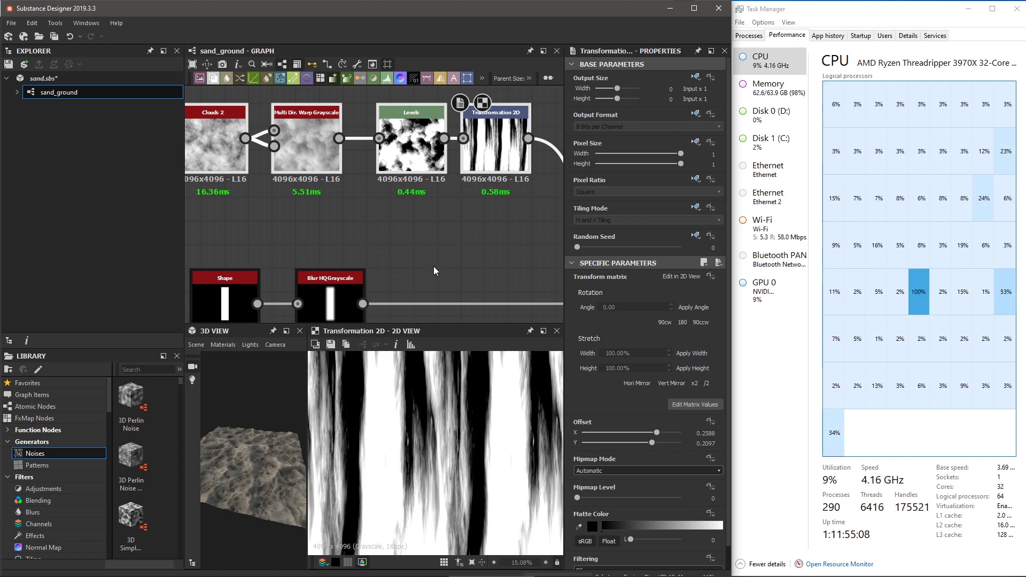
scroll(147, 460, "down", 5)
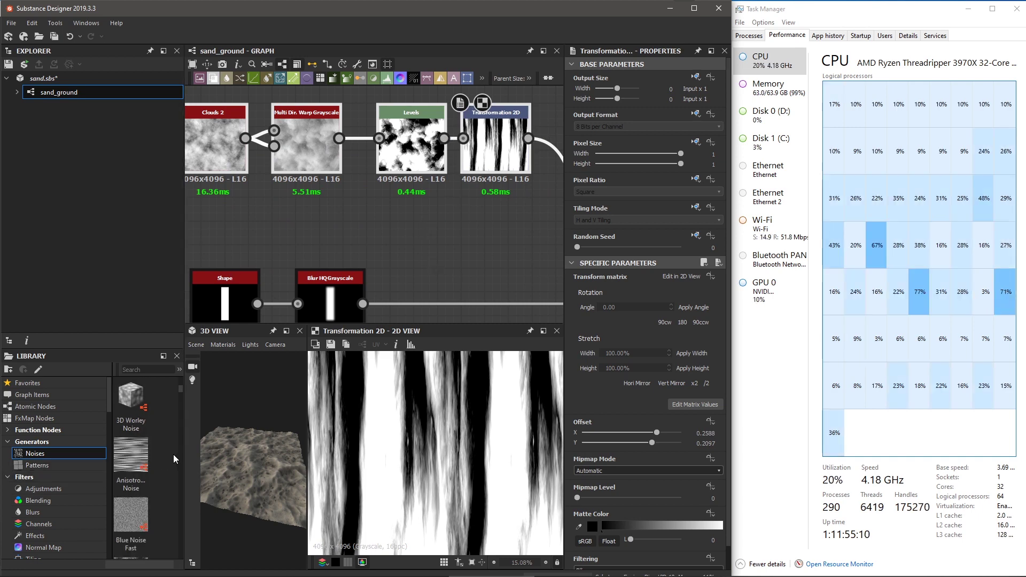
scroll(146, 460, "down", 5)
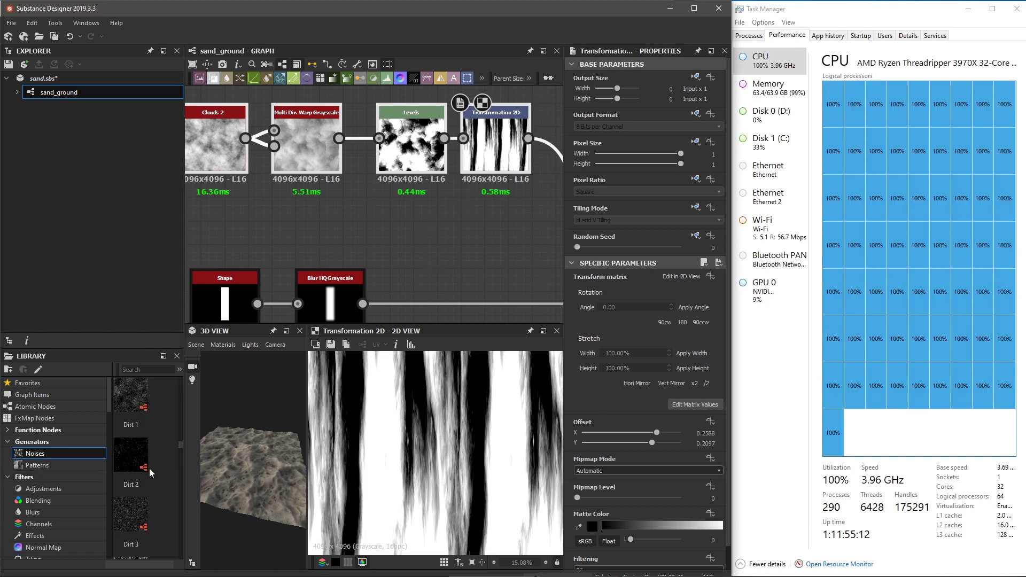
scroll(486, 226, "down", 3)
- Preview the outputs of the Blend node and the Levels node that follows it
left_click(515, 208)
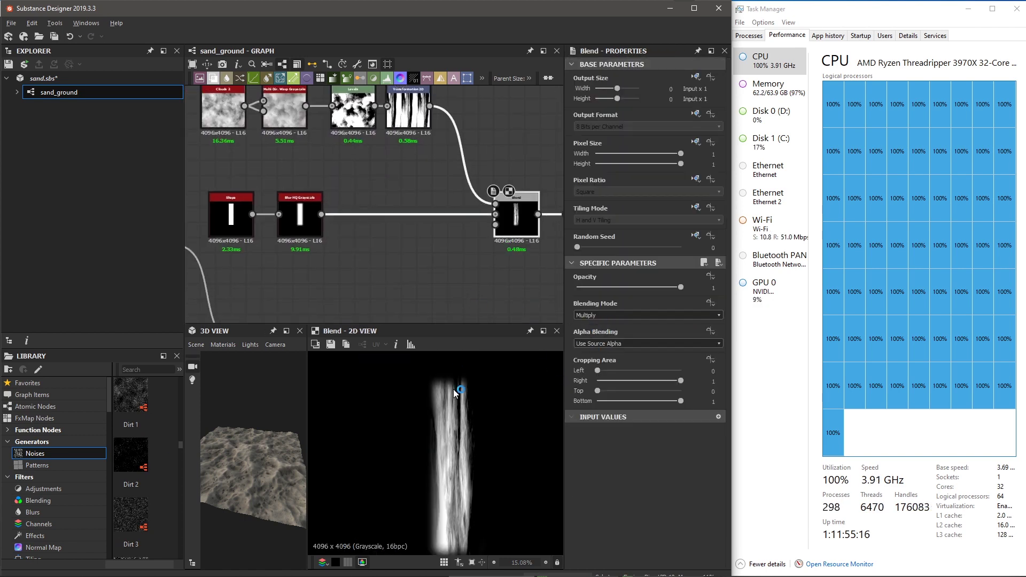
middle_click_drag(496, 228, 368, 208)
double_click(455, 196)
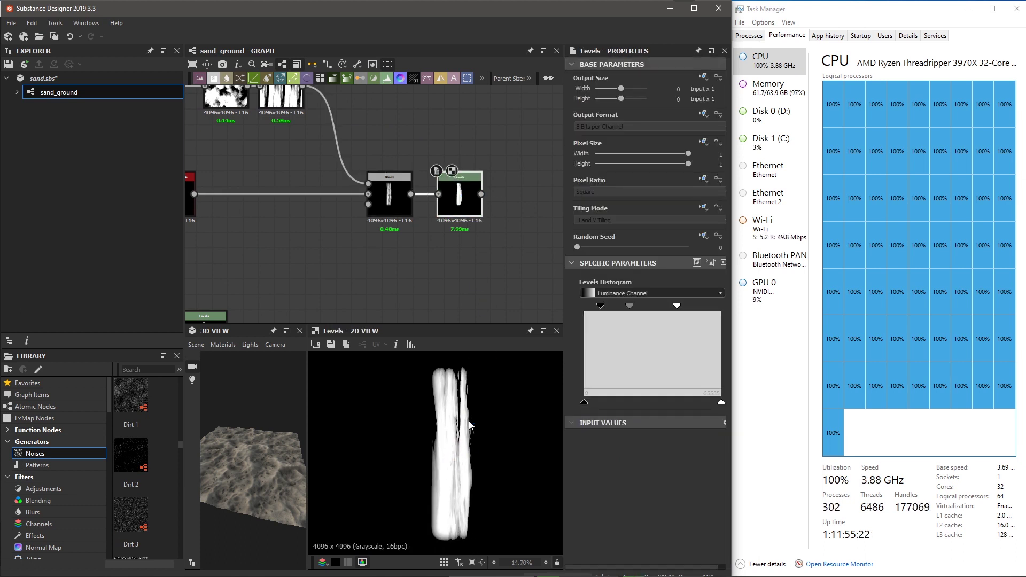
- Move the Levels node that follows the Blend node down into the blue frame, near the Tile Sampler
scroll(451, 251, "down", 3)
middle_click_drag(447, 273, 451, 183)
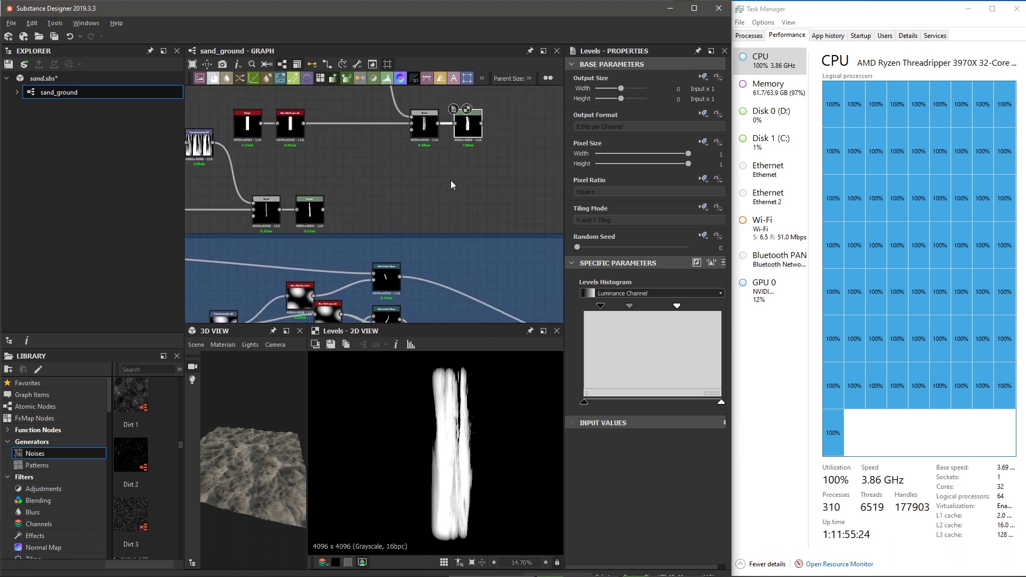
middle_click_drag(508, 208, 418, 185)
scroll(454, 218, "down", 3)
left_click_drag(411, 116, 457, 215)
scroll(477, 234, "up", 3)
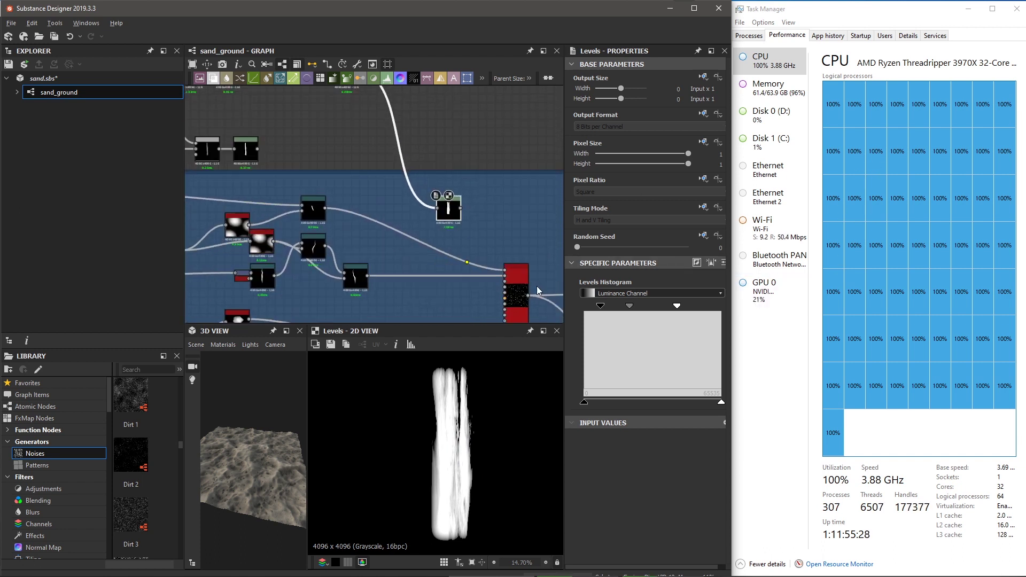
- Connect the moved Levels node to the Tile Sampler's first input, and the other Levels node above the blue frame to its second input
middle_click_drag(503, 277, 452, 214)
scroll(453, 215, "up", 1)
left_click_drag(401, 129, 465, 218)
middle_click_drag(411, 218, 431, 225)
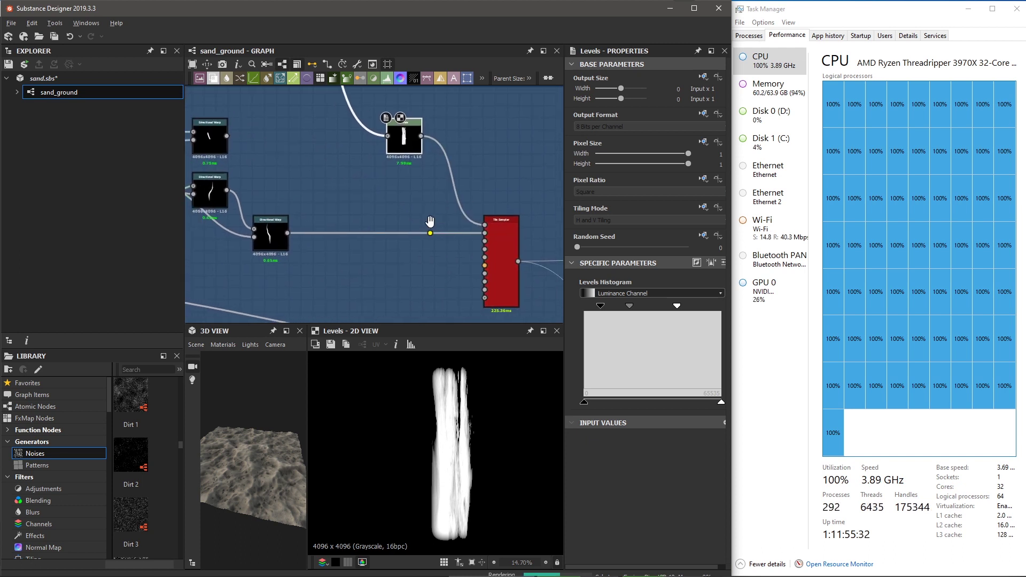
scroll(421, 220, "down", 3)
middle_click_drag(350, 225, 393, 197)
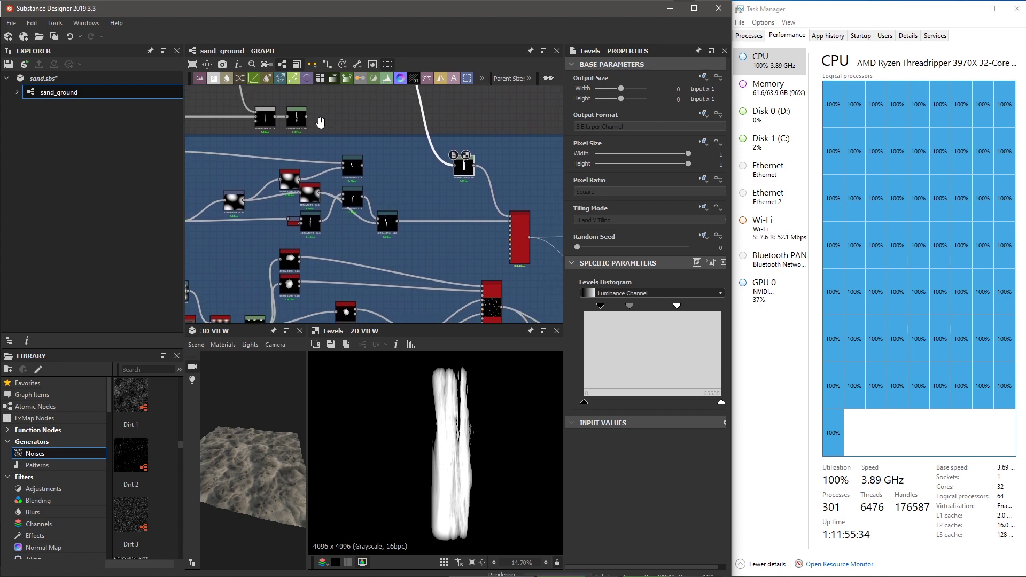
left_click_drag(307, 117, 516, 230)
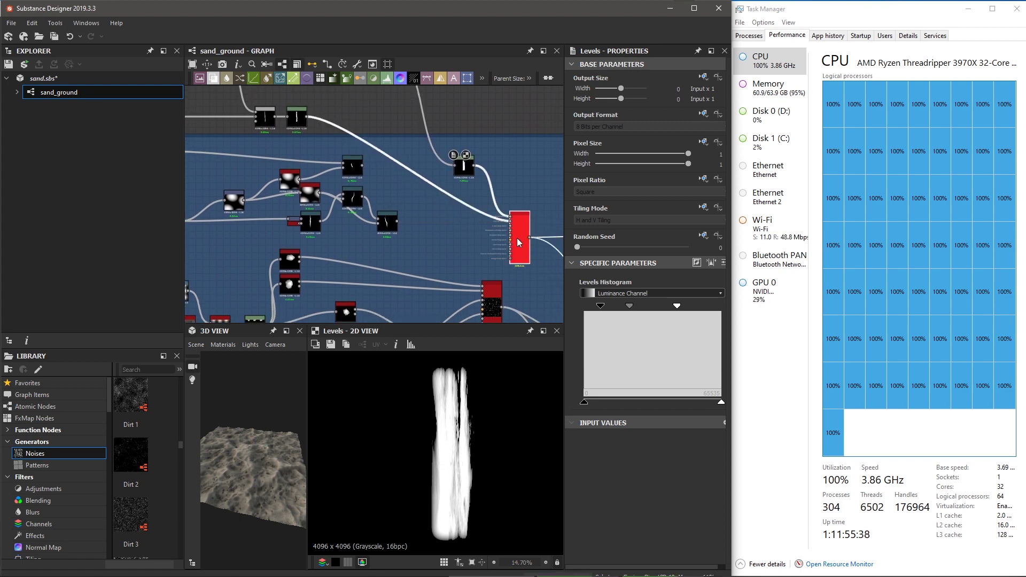
- Preview the Tile Sampler's output and examine the scattered stick shapes up close
double_click(517, 239)
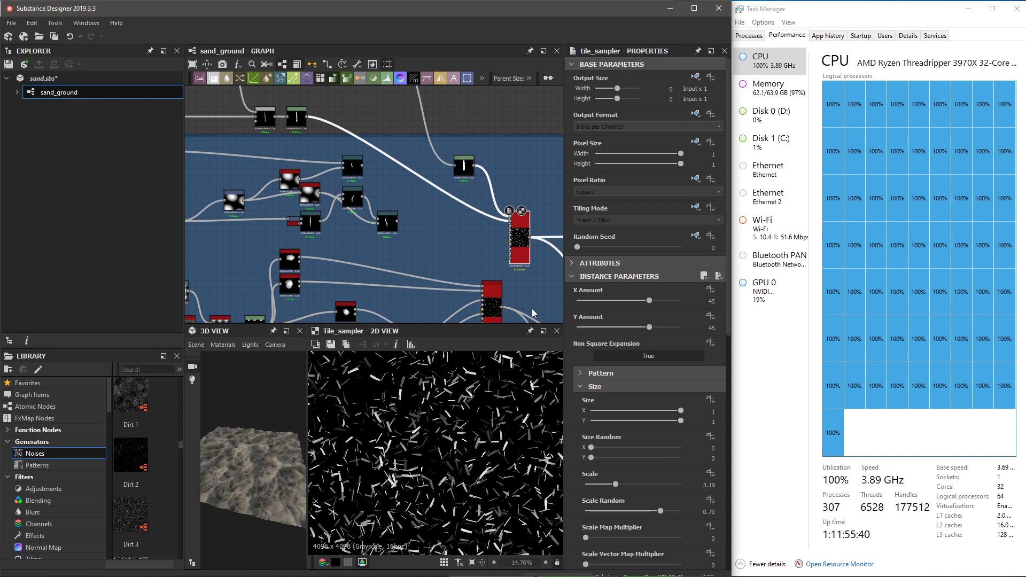
scroll(431, 437, "up", 8)
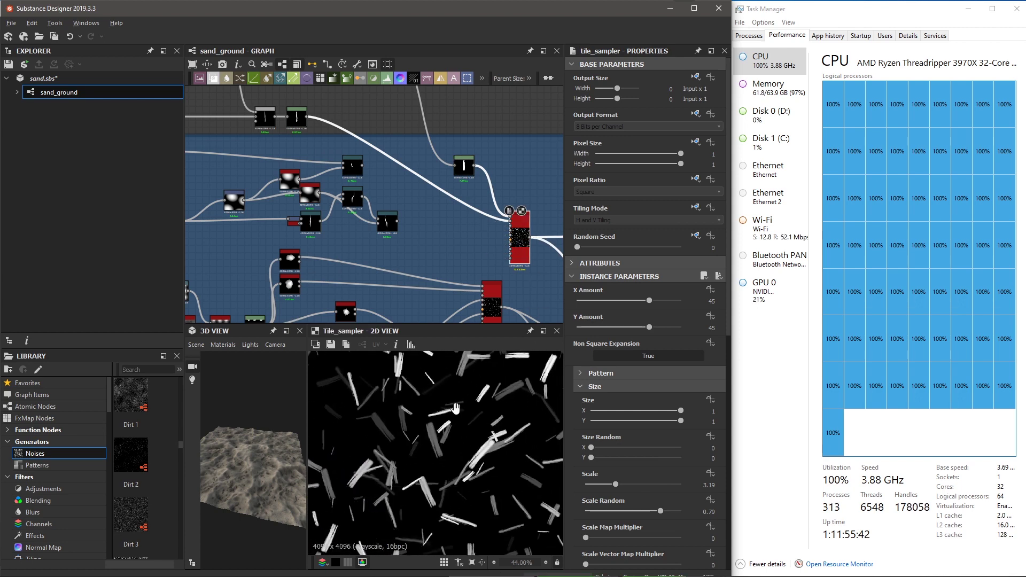
scroll(450, 378, "down", 1)
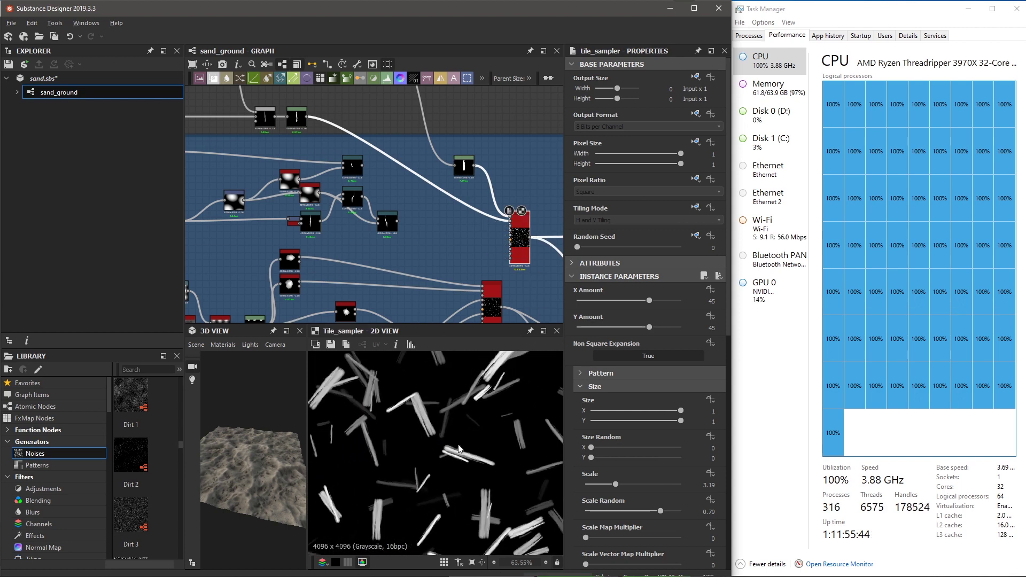
scroll(467, 271, "down", 6)
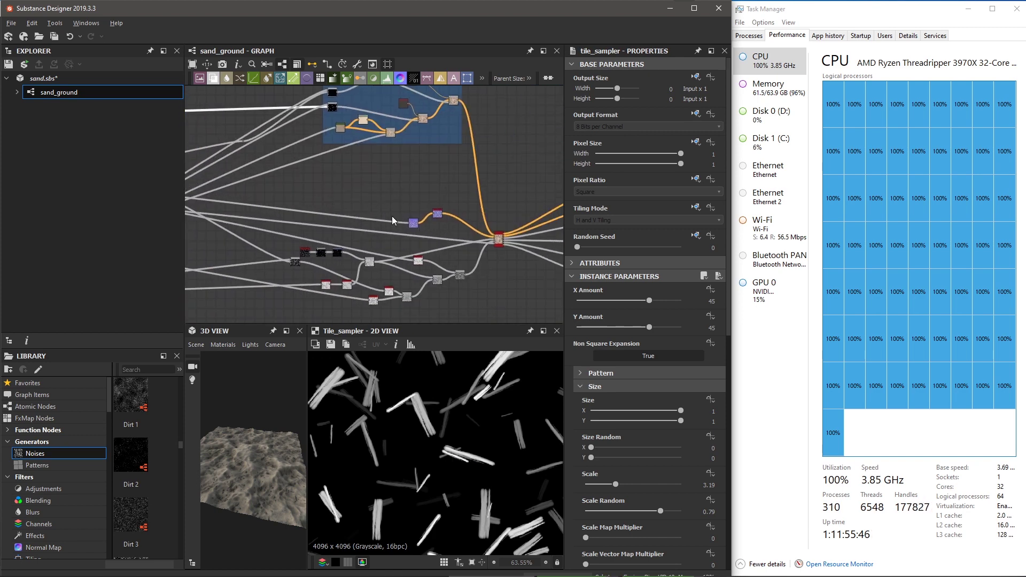
- Enlarge the 3D view and examine the sand surface with the scattered sticks up close and as a whole
scroll(226, 441, "up", 3)
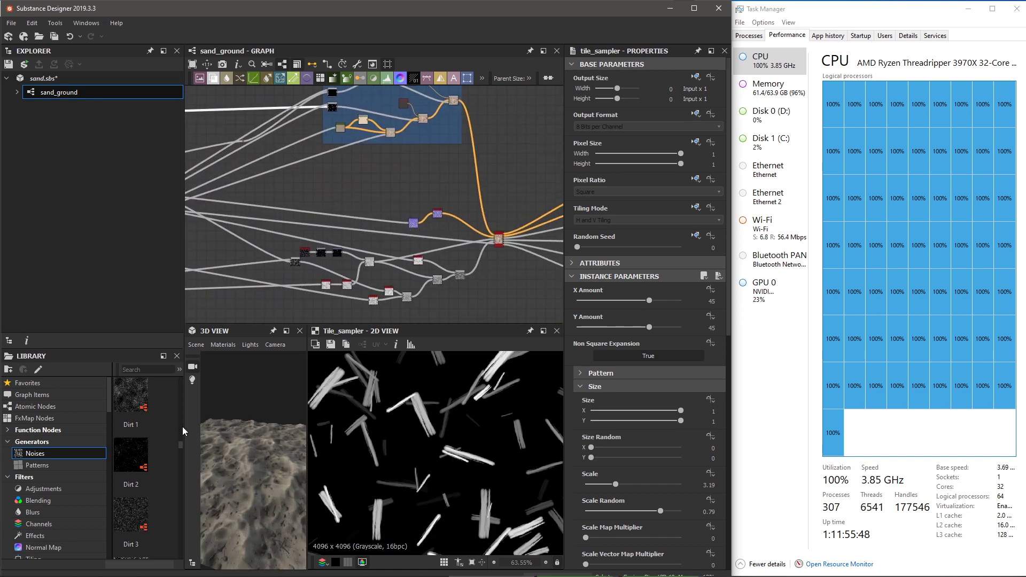
left_click_drag(184, 427, 129, 424)
left_click_drag(203, 468, 227, 481)
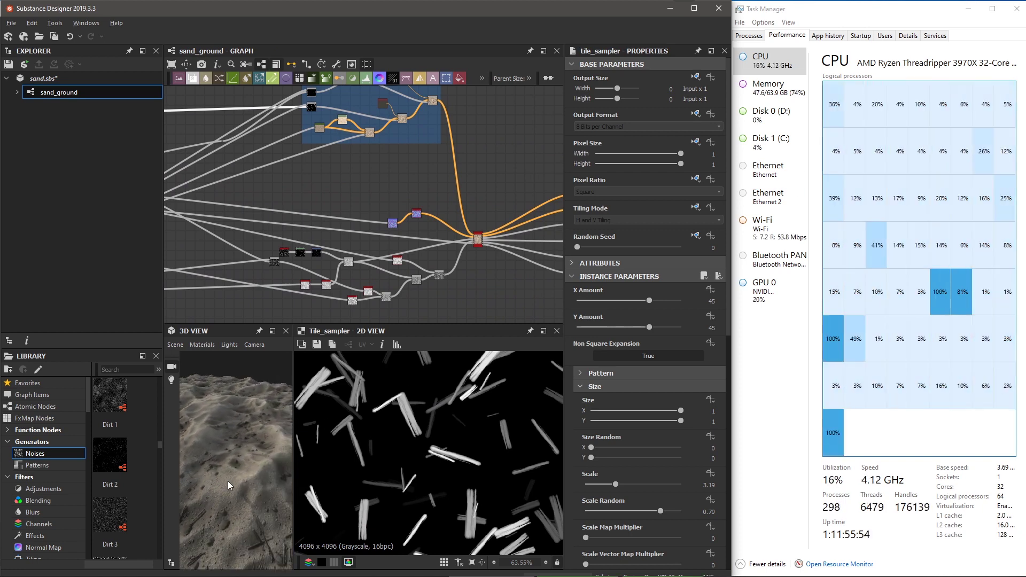
left_click_drag(294, 414, 493, 427)
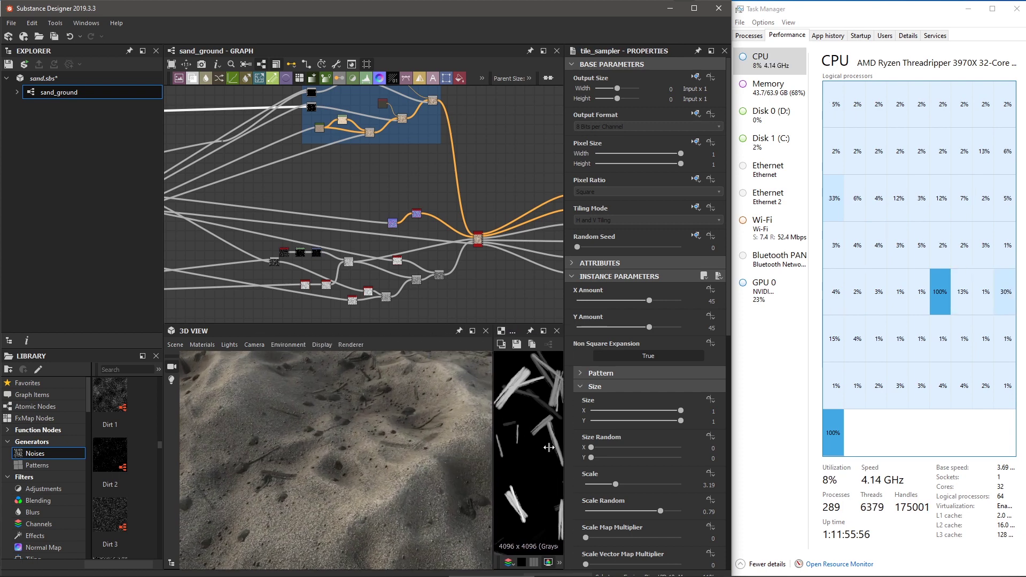
left_click_drag(363, 437, 359, 471)
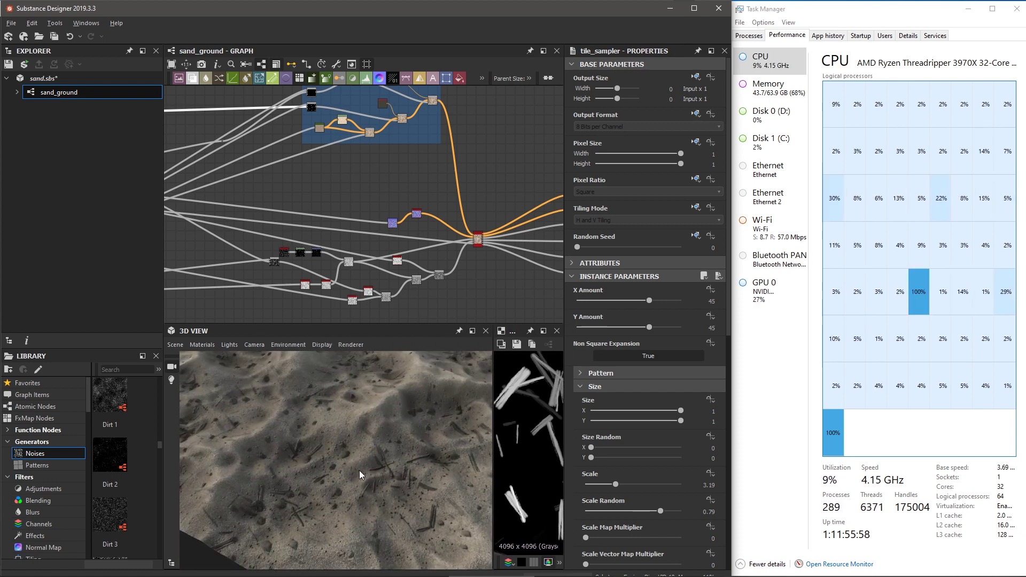
left_click_drag(370, 505, 393, 454)
scroll(447, 218, "down", 5)
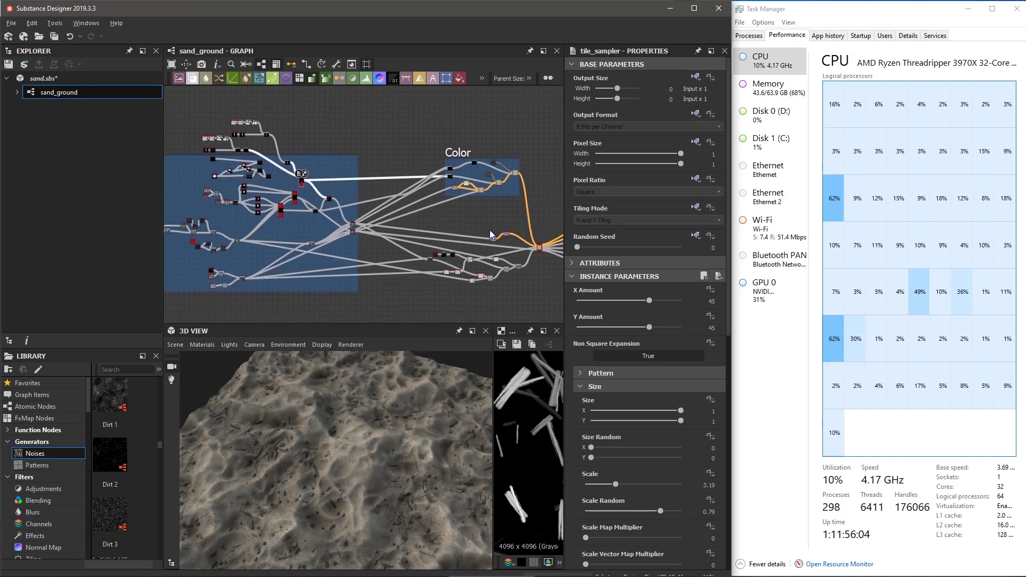
- Export the graph's basecolor, normal, roughness, ambientOcclusion and height outputs as PNG files to the desktop's sand folder, and close the export dialog
left_click(337, 64)
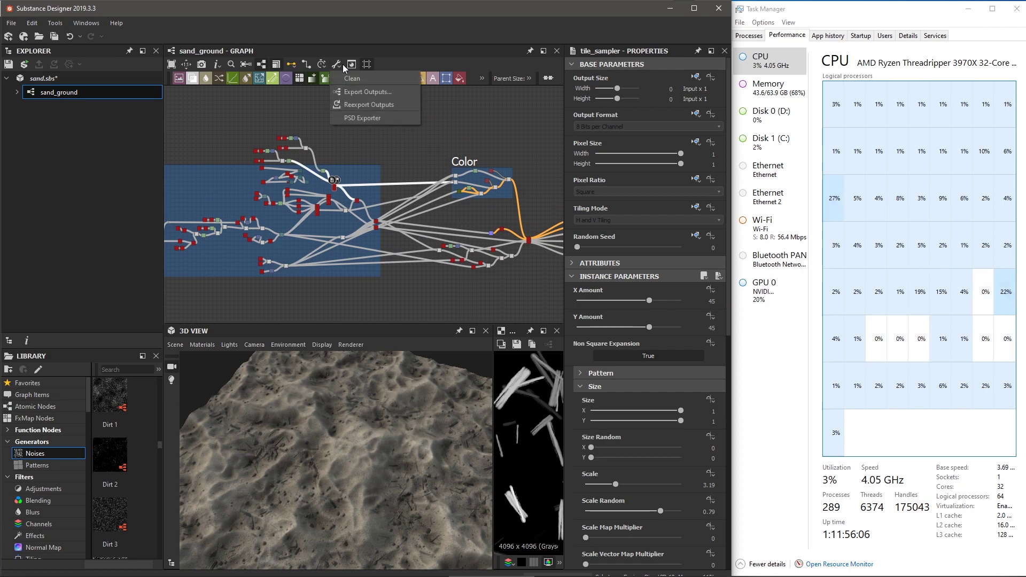
left_click(350, 92)
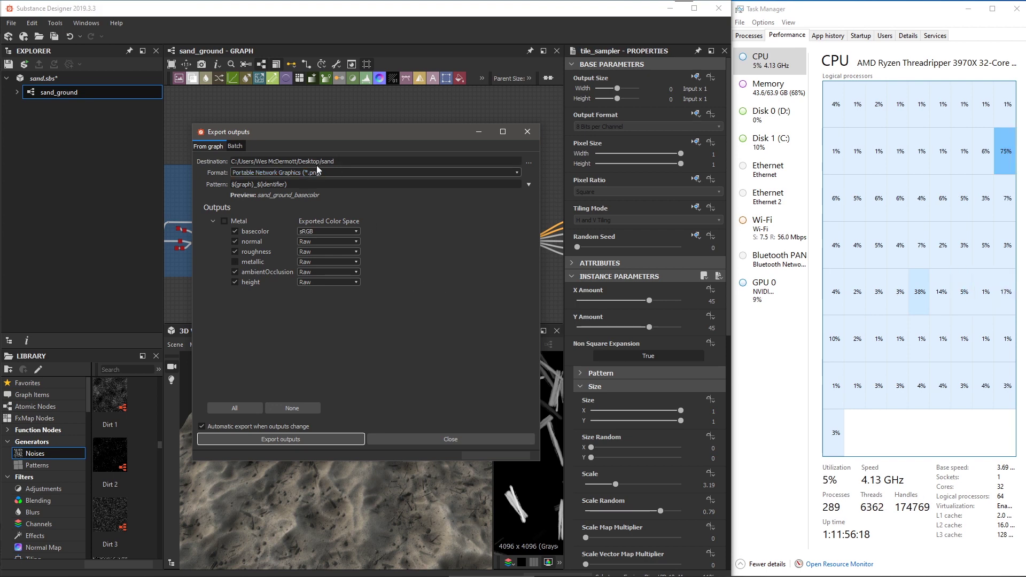
left_click(299, 436)
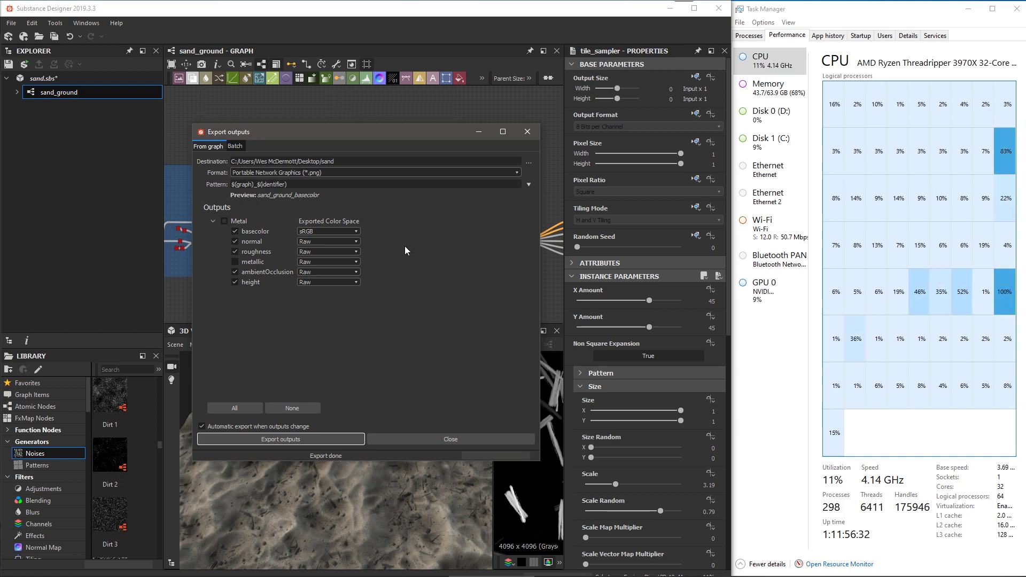
left_click(411, 442)
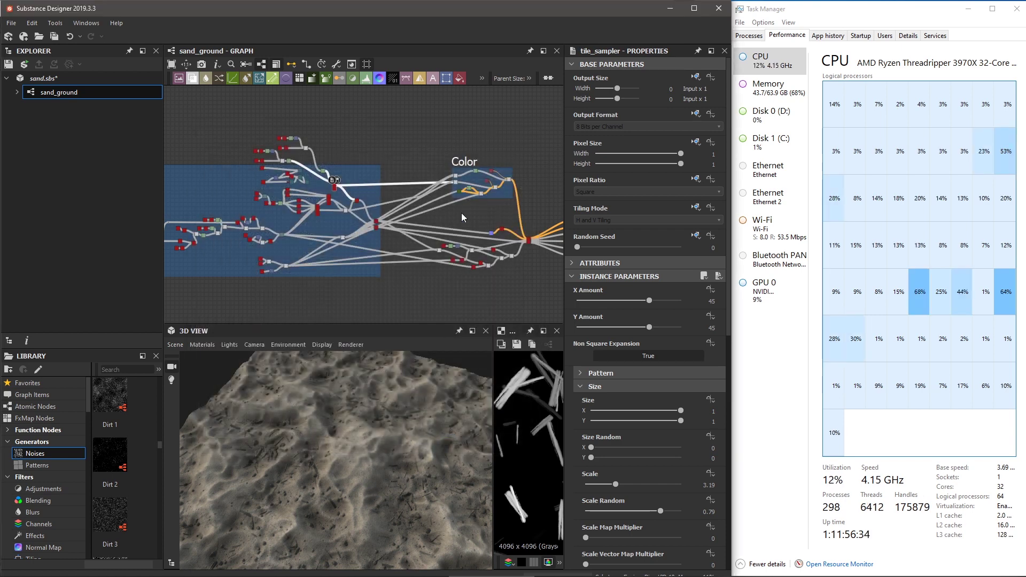
- Switch to Blender, check the sand plane in the Shading workspace, and return to the Rendering workspace
mouse_move(430, 570)
left_click(560, 566)
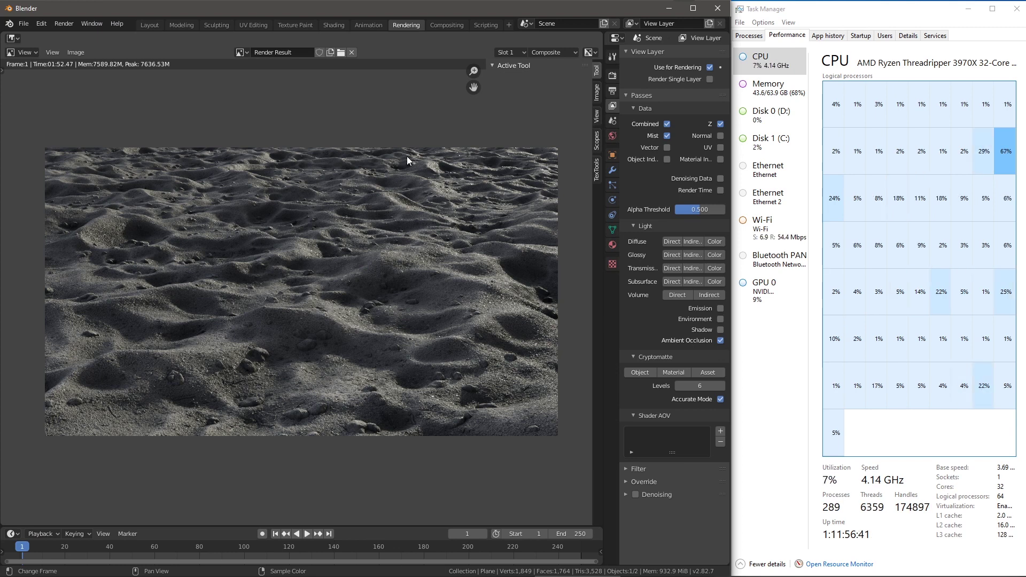
left_click(332, 27)
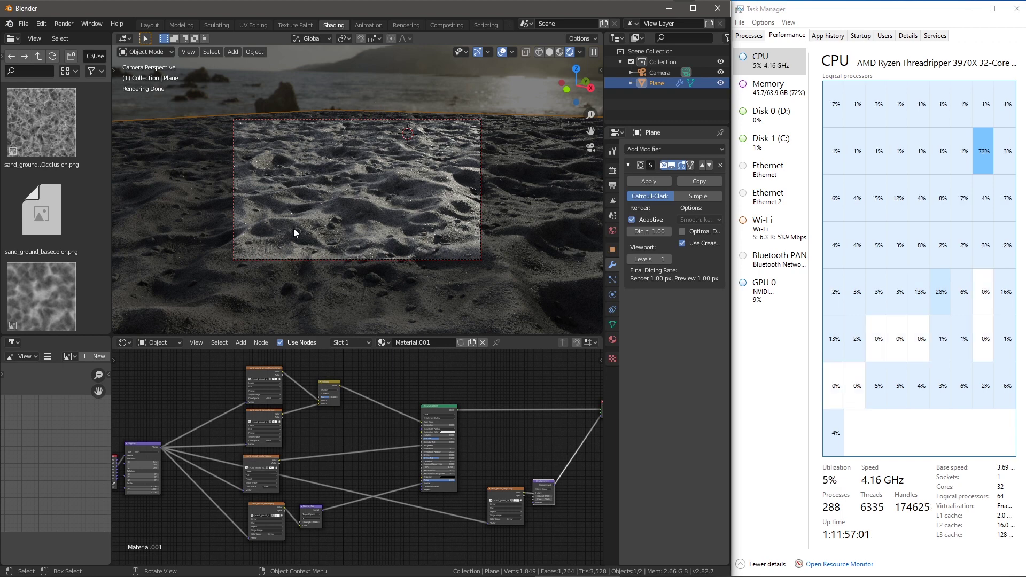
left_click(407, 25)
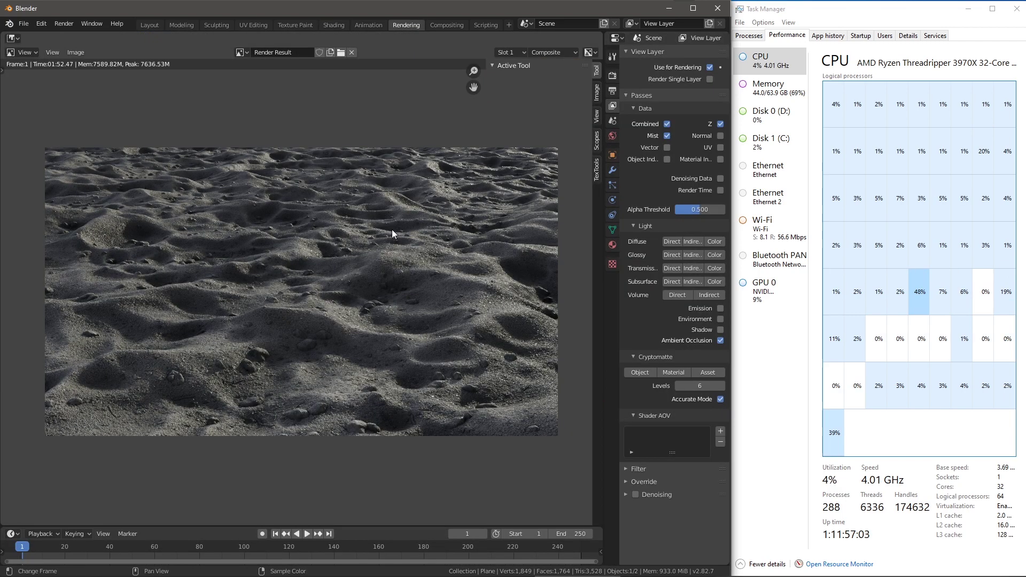
- Render the current frame with the re-exported textures, shrink the render window to uncover Task Manager, and fit the whole frame in view
left_click(64, 24)
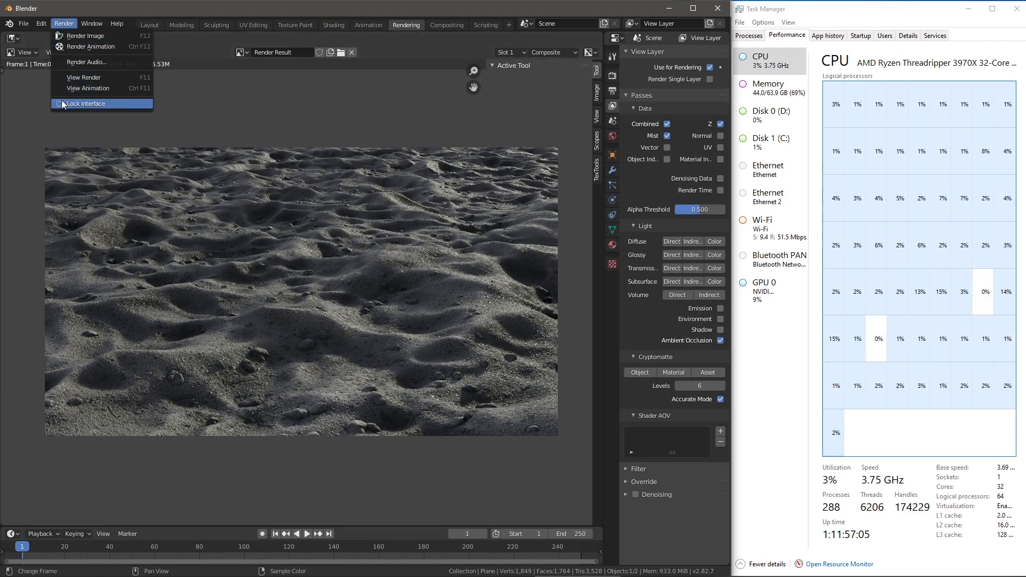
left_click(86, 37)
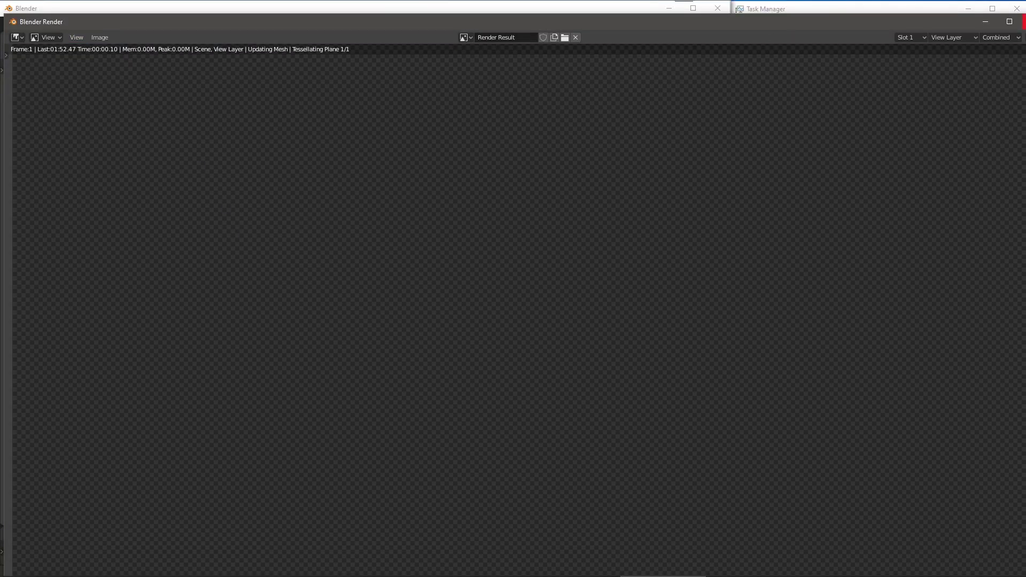
left_click_drag(1025, 14, 730, 7)
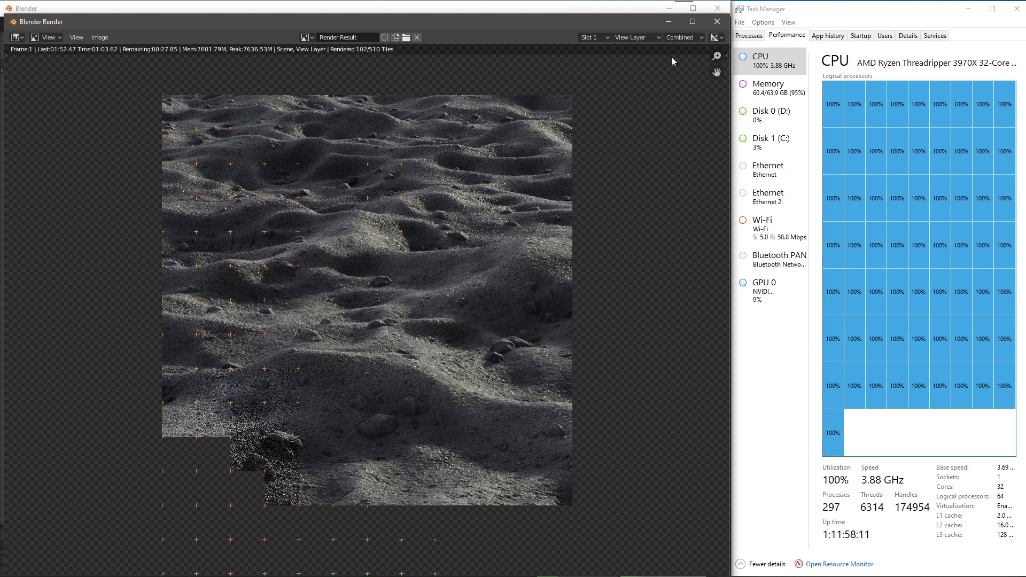
left_click_drag(715, 58, 715, 118)
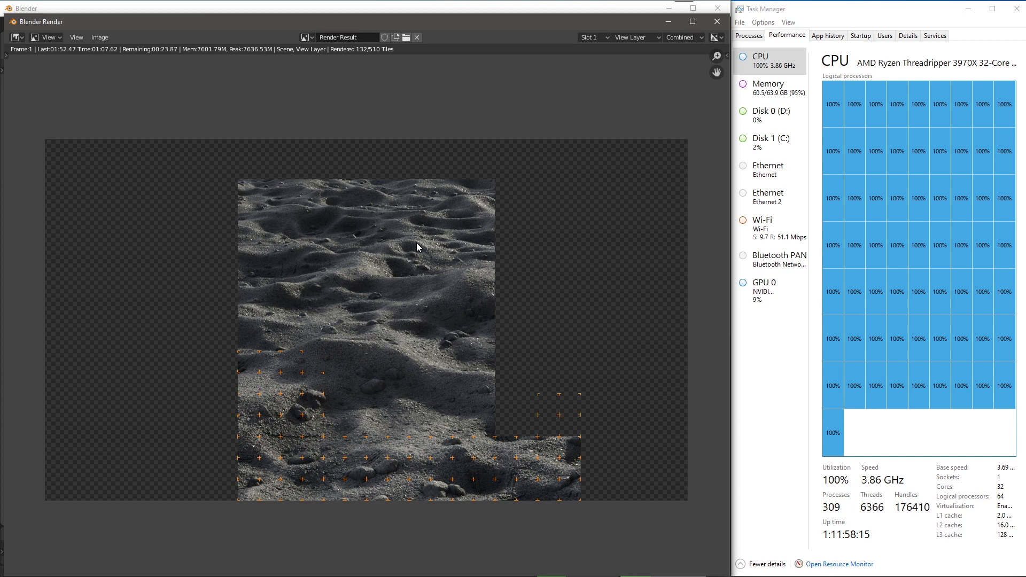